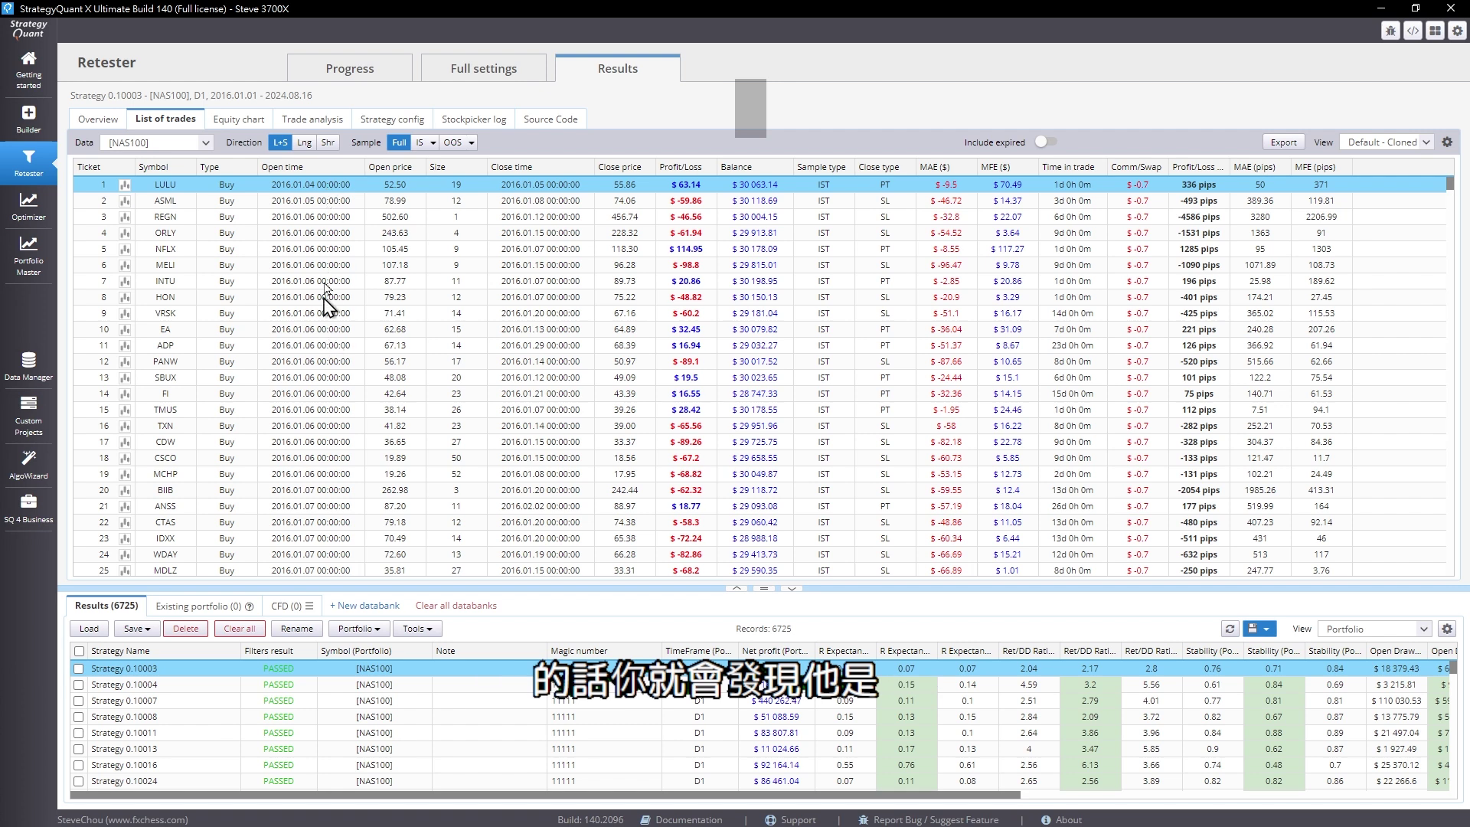
# Compare the open times of the early January 2016 trades in the trade list of Strategy 0.10003
pyautogui.click(331, 232)
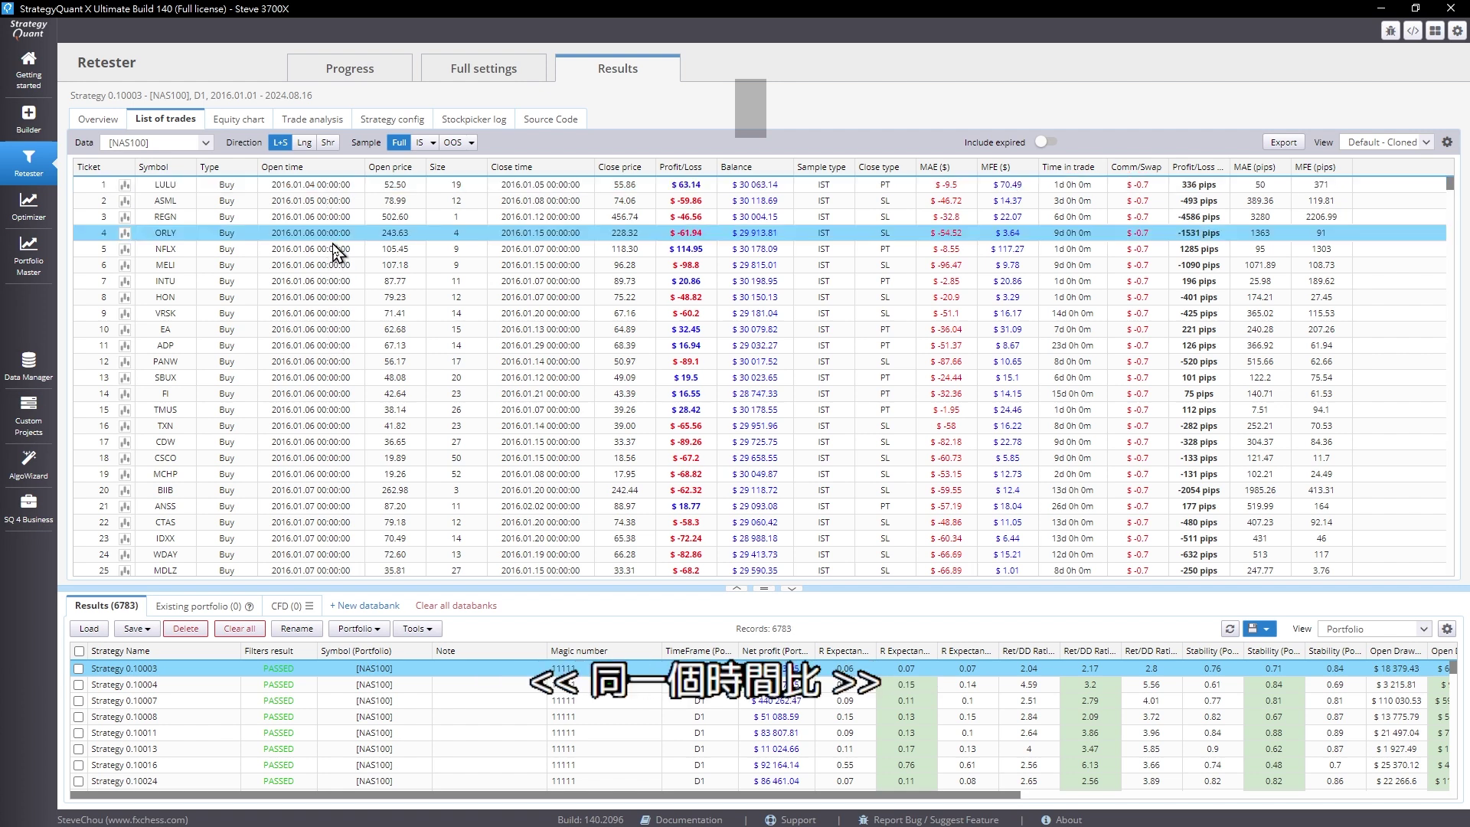
pyautogui.click(324, 479)
pyautogui.click(306, 231)
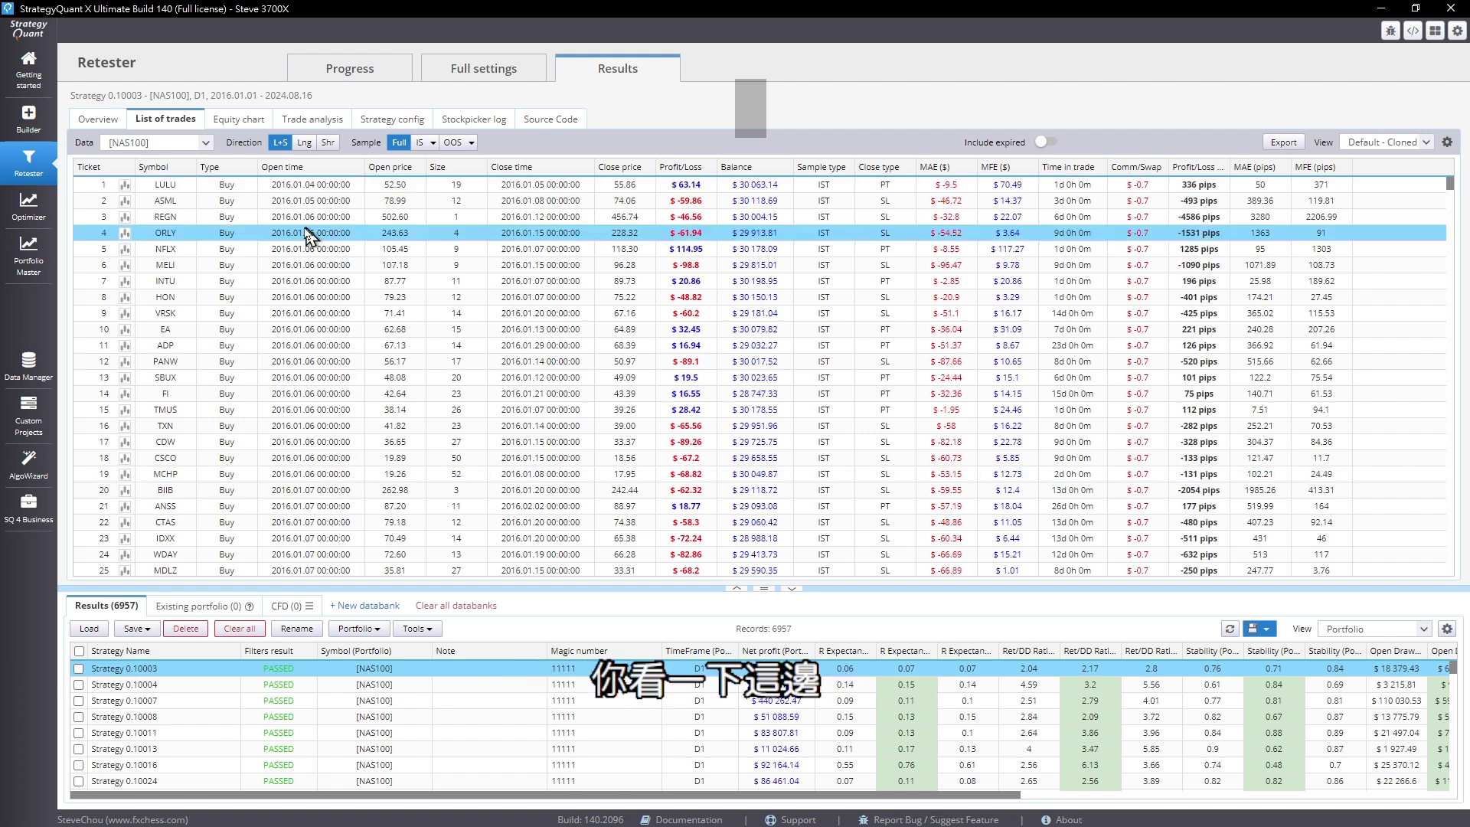
pyautogui.click(296, 221)
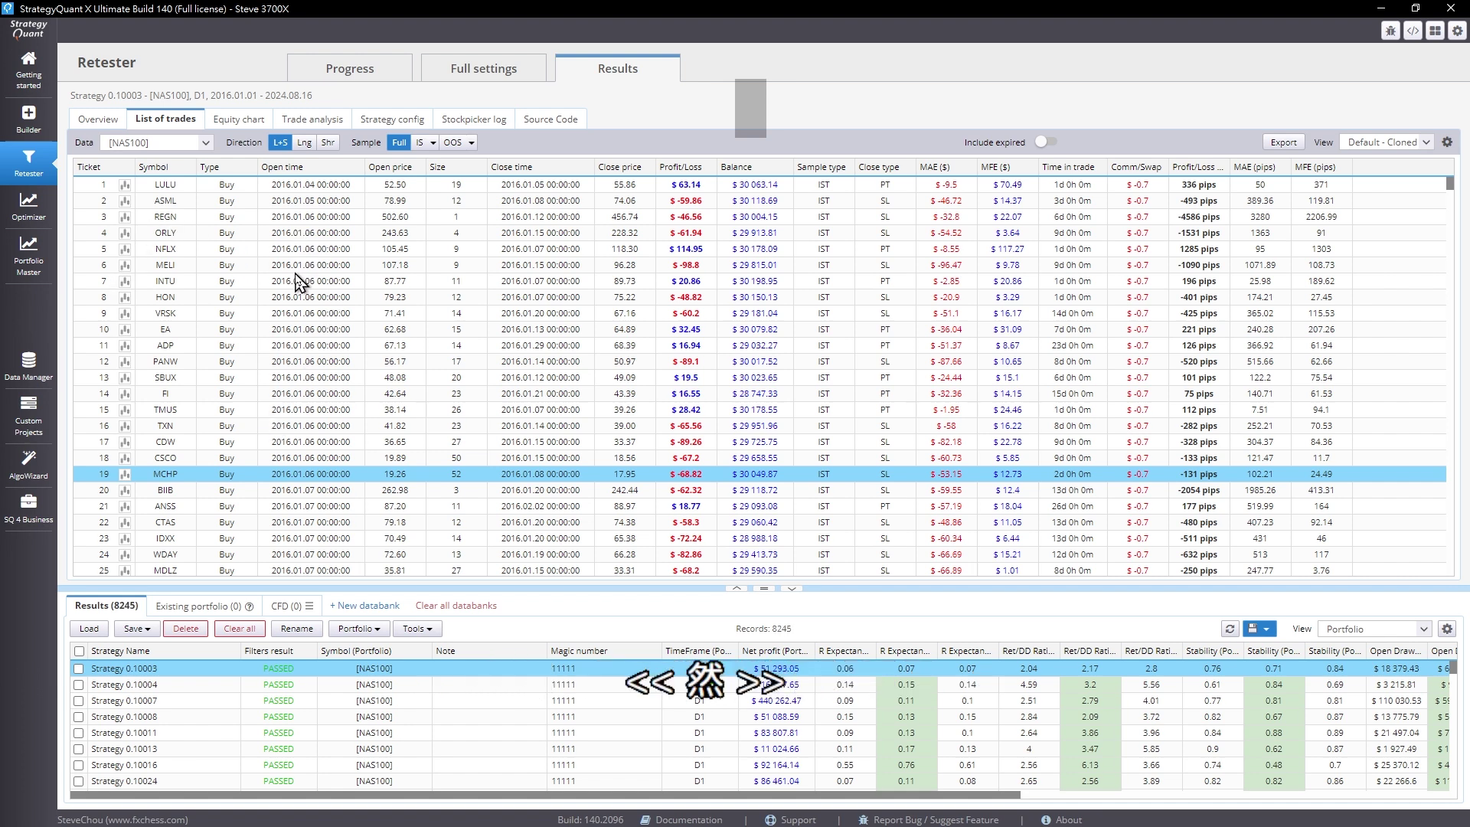
# Compare the position sizes and open prices of the REGN, ORLY and NFLX trades
pyautogui.click(477, 217)
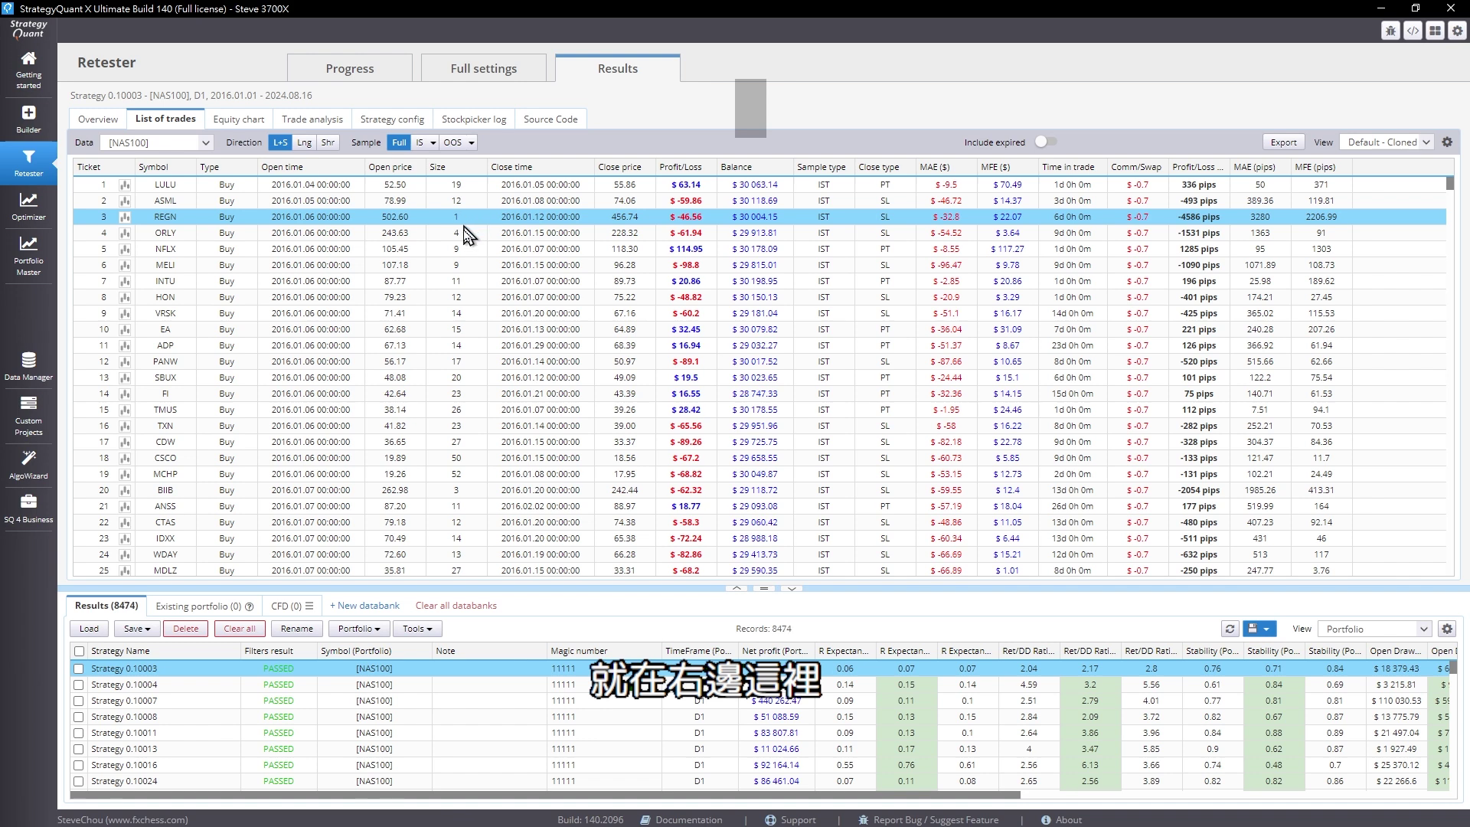
pyautogui.click(468, 235)
pyautogui.click(474, 251)
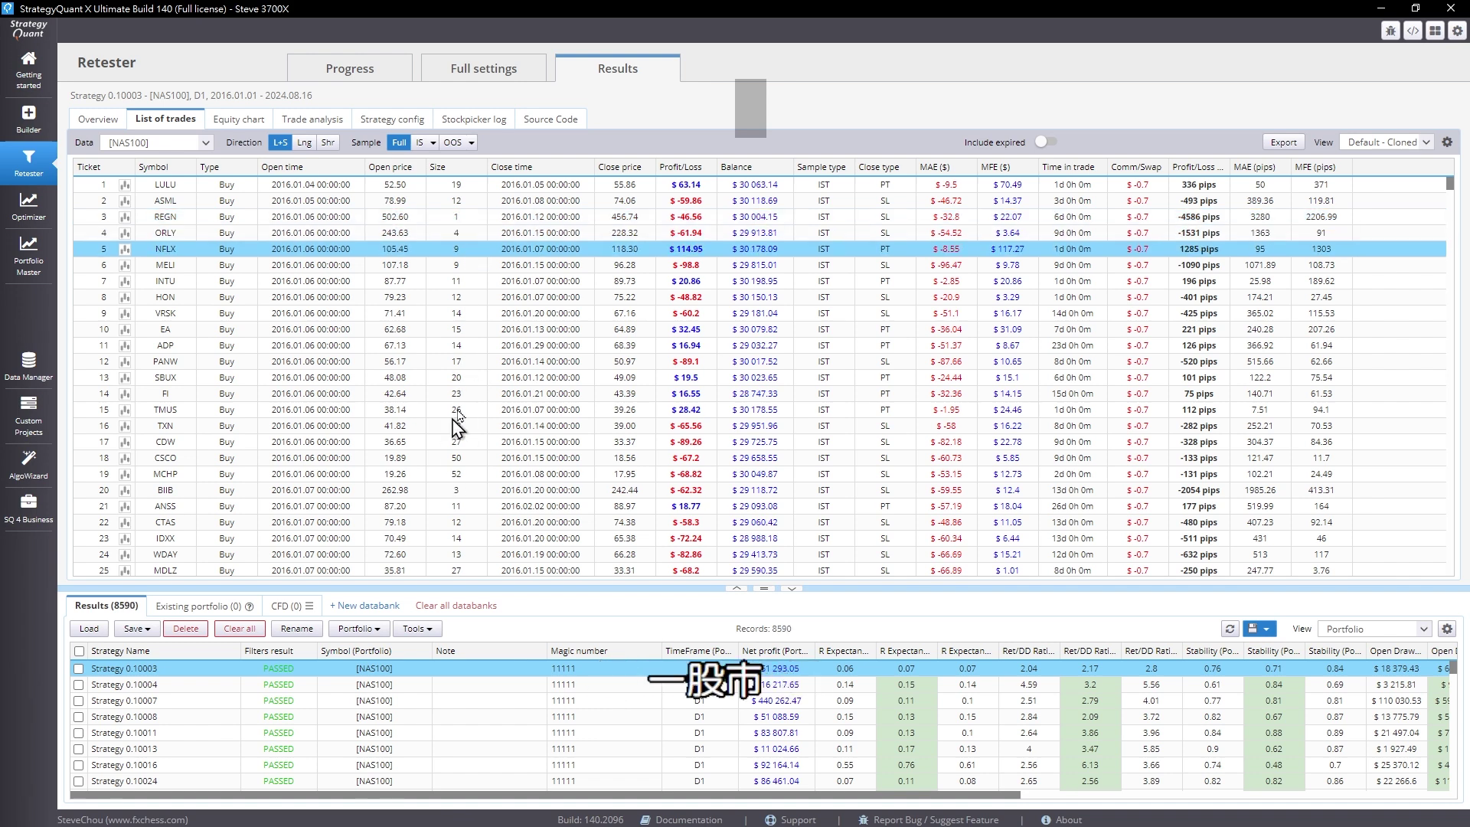
pyautogui.click(469, 220)
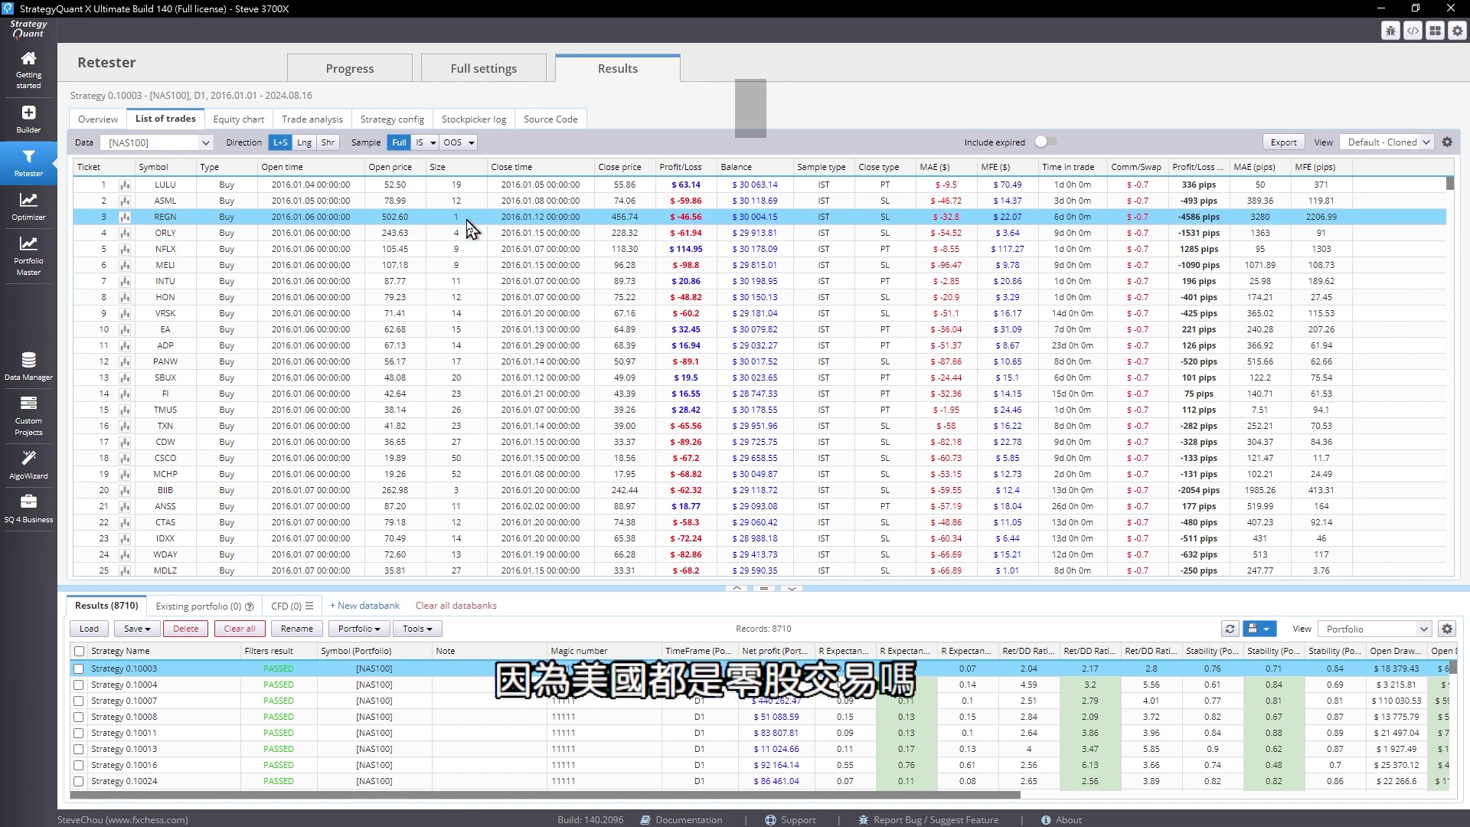
pyautogui.click(395, 233)
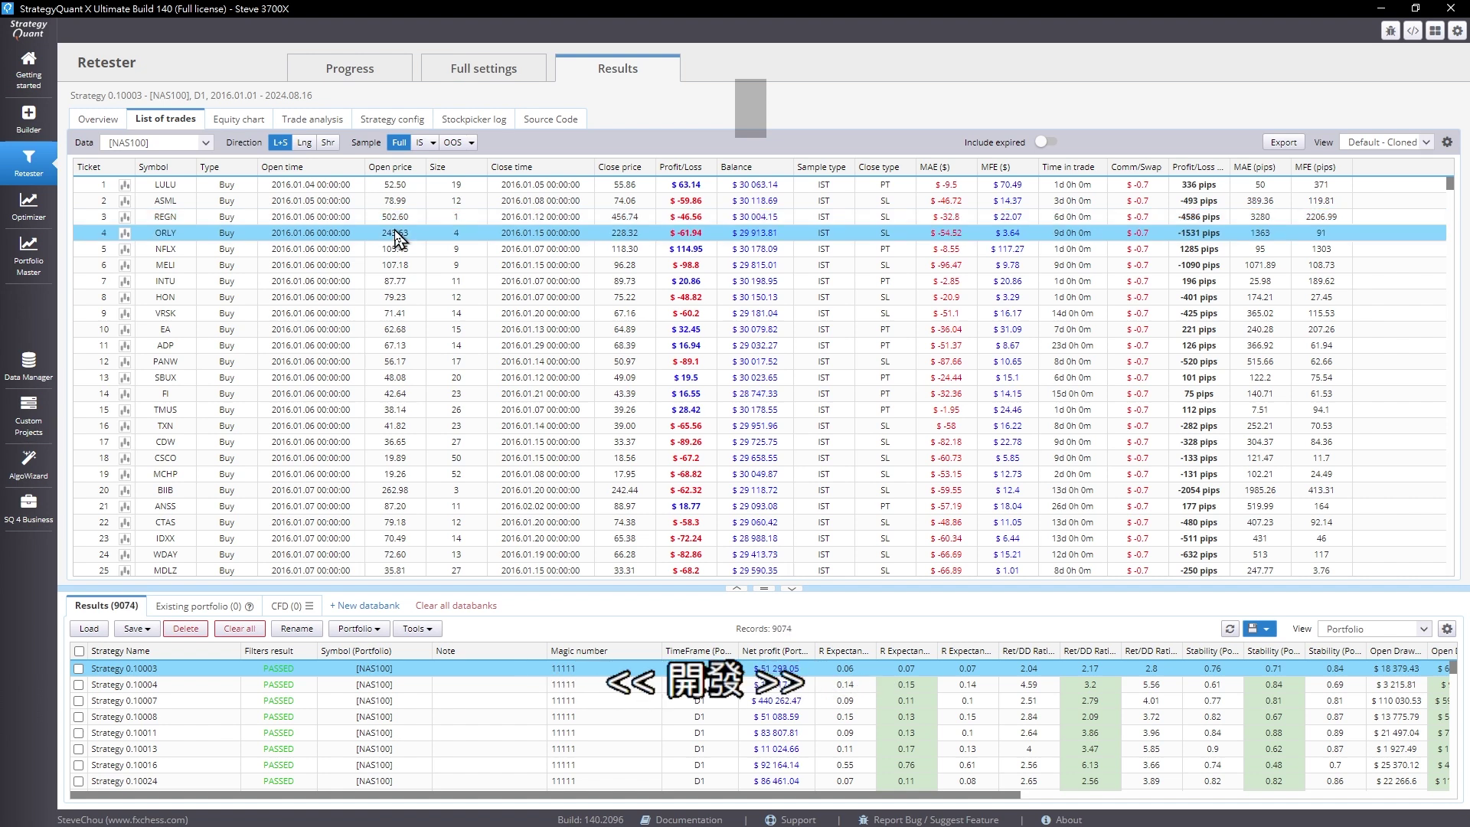
pyautogui.click(404, 218)
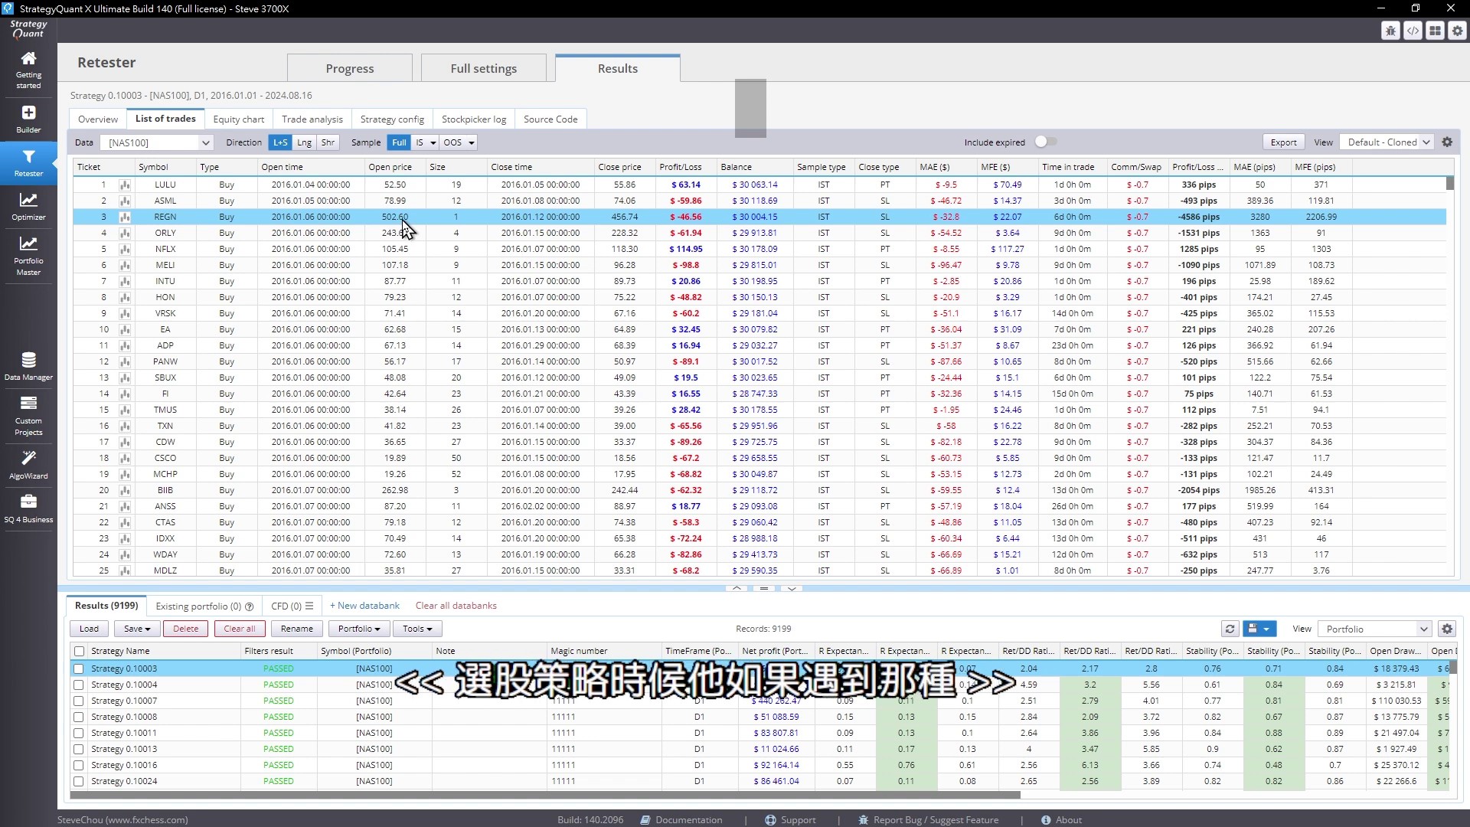
# Review the retest's money management settings and its trading options, including the maximum open long positions
pyautogui.click(473, 76)
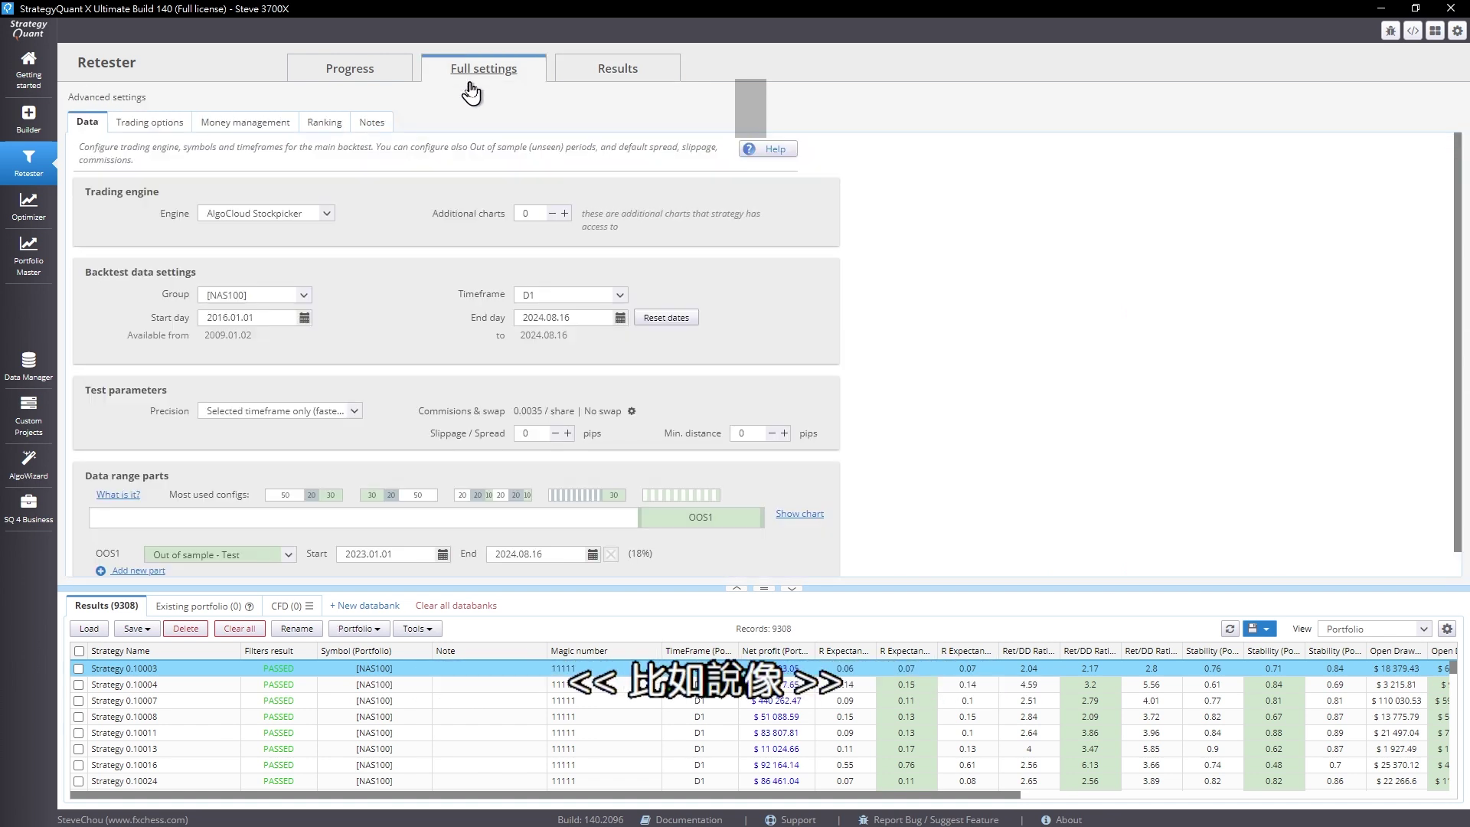
pyautogui.click(264, 126)
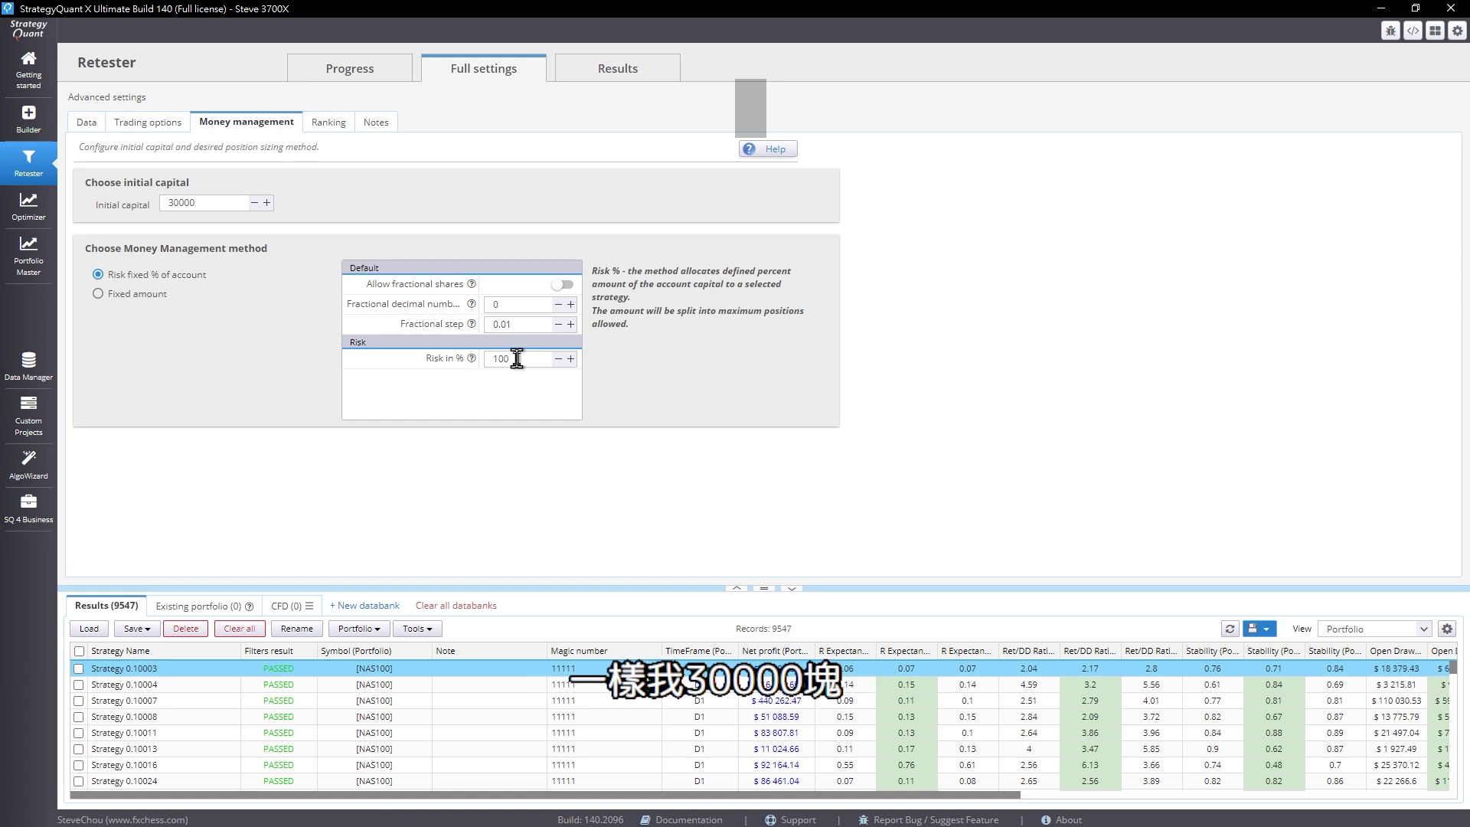
pyautogui.click(163, 129)
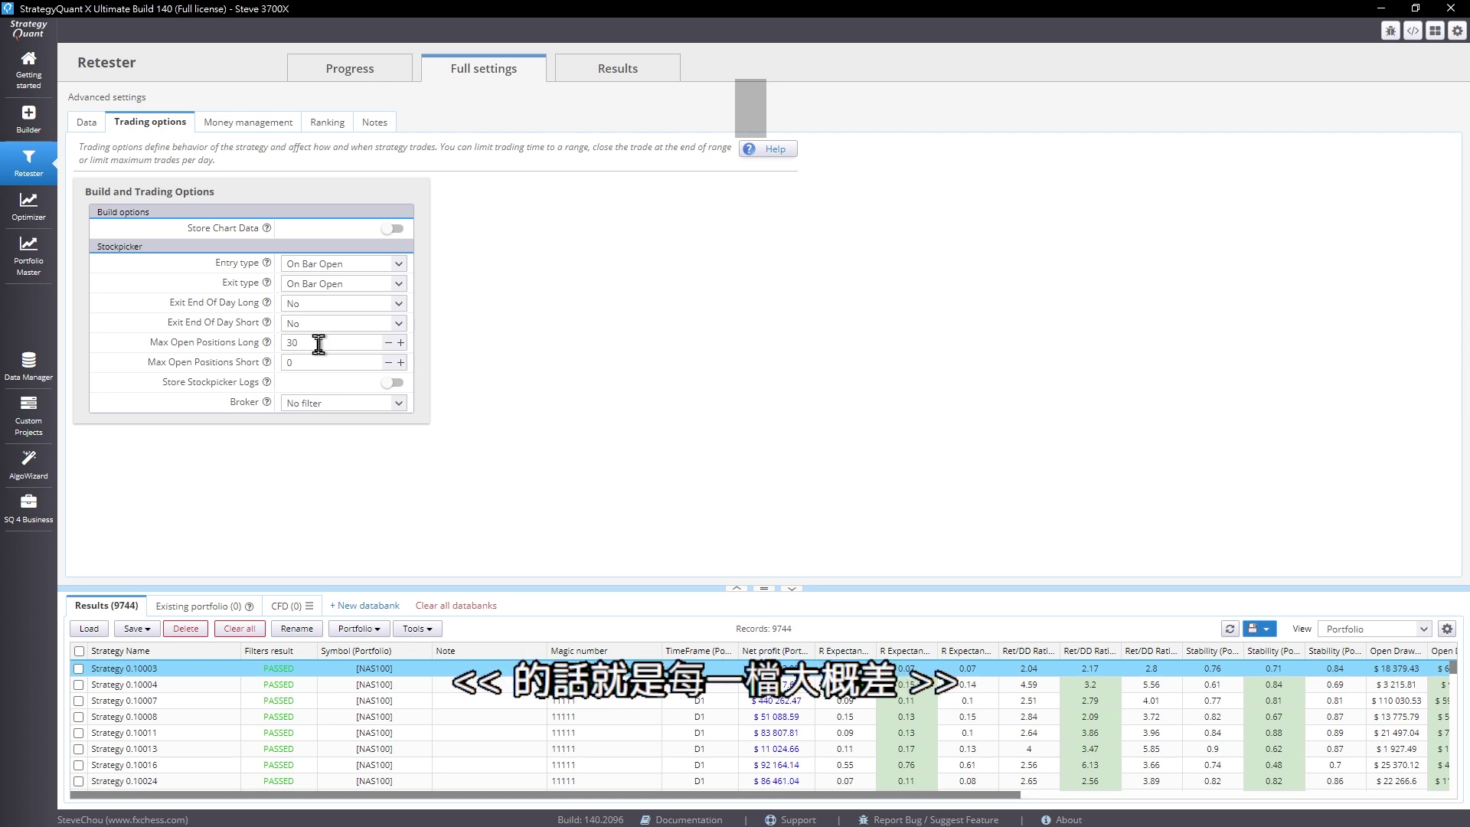
pyautogui.click(325, 70)
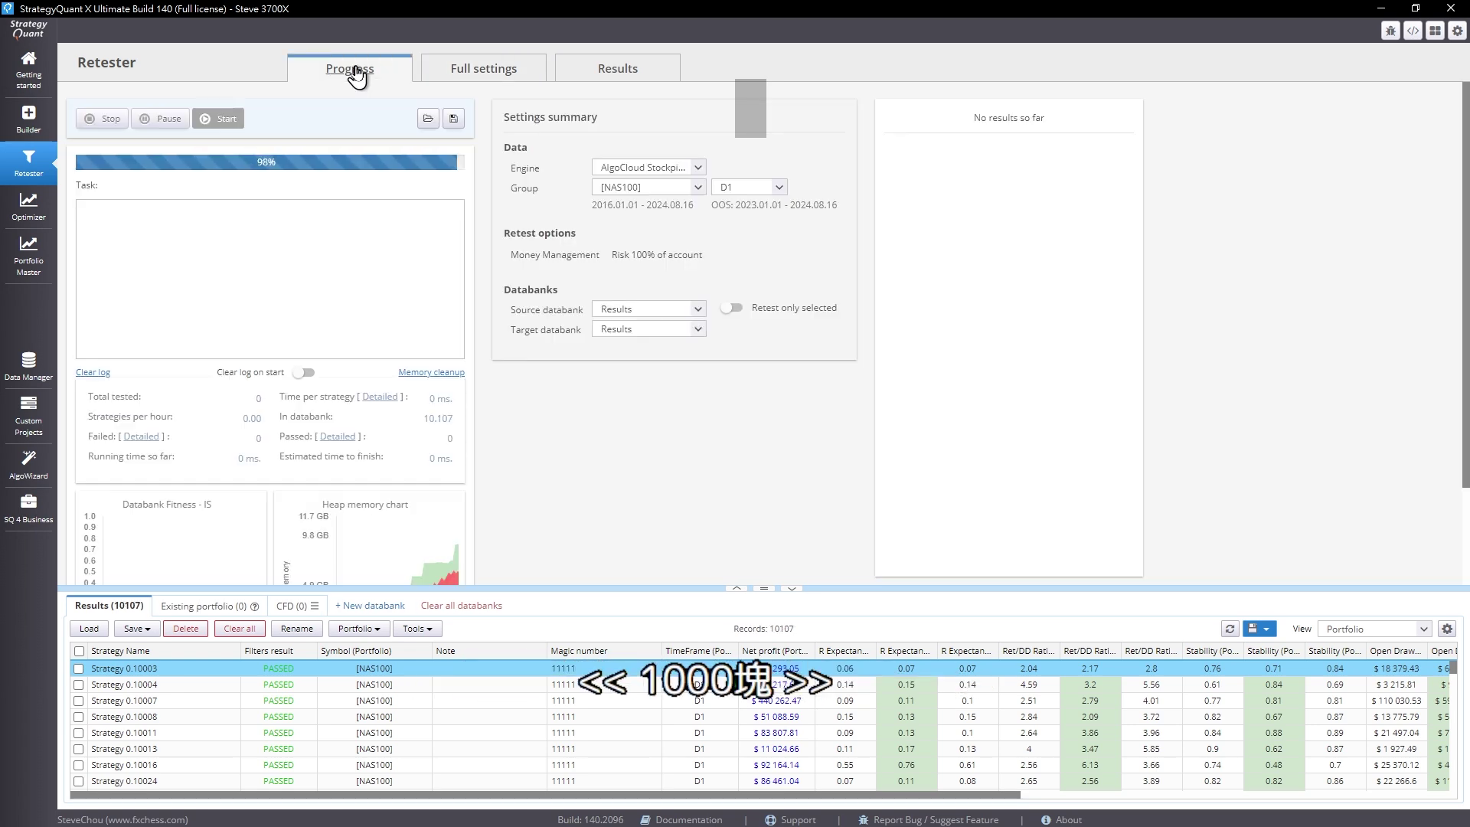
pyautogui.click(476, 73)
pyautogui.click(341, 73)
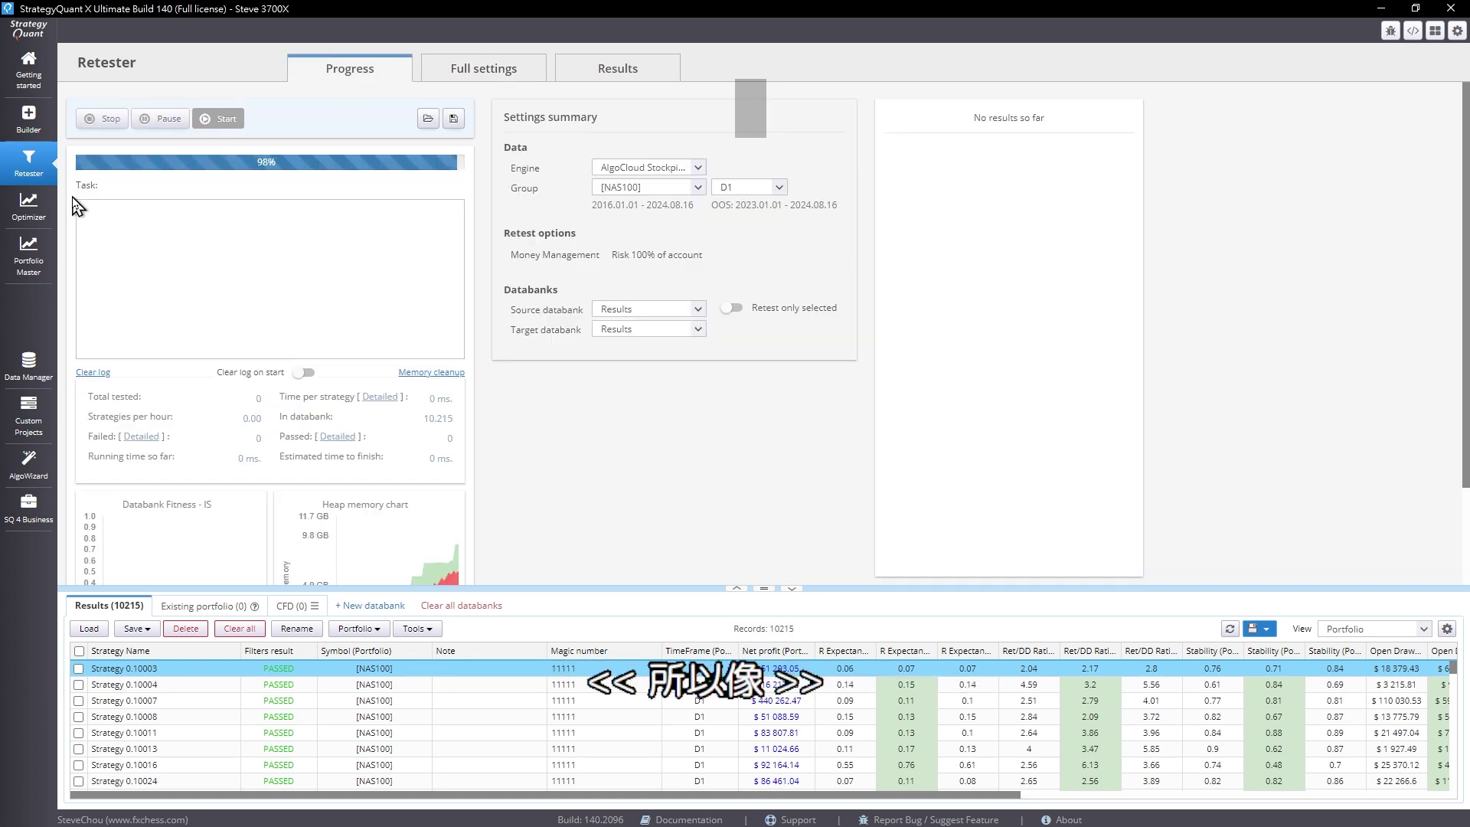
pyautogui.click(34, 217)
pyautogui.click(29, 163)
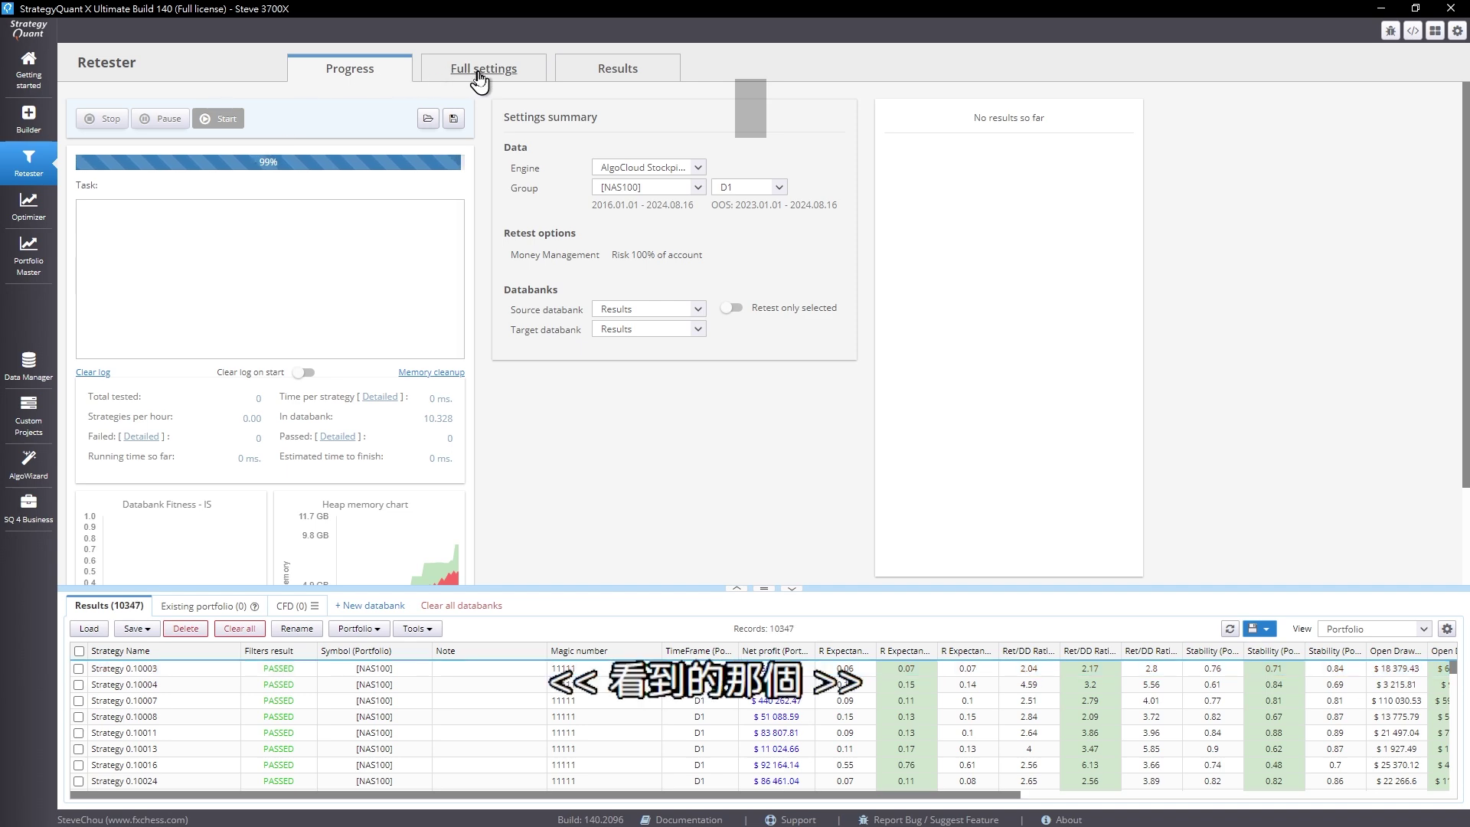
# Return to the strategy's trade list, inspect the REGN trade's size and browse the trades that follow
pyautogui.click(582, 80)
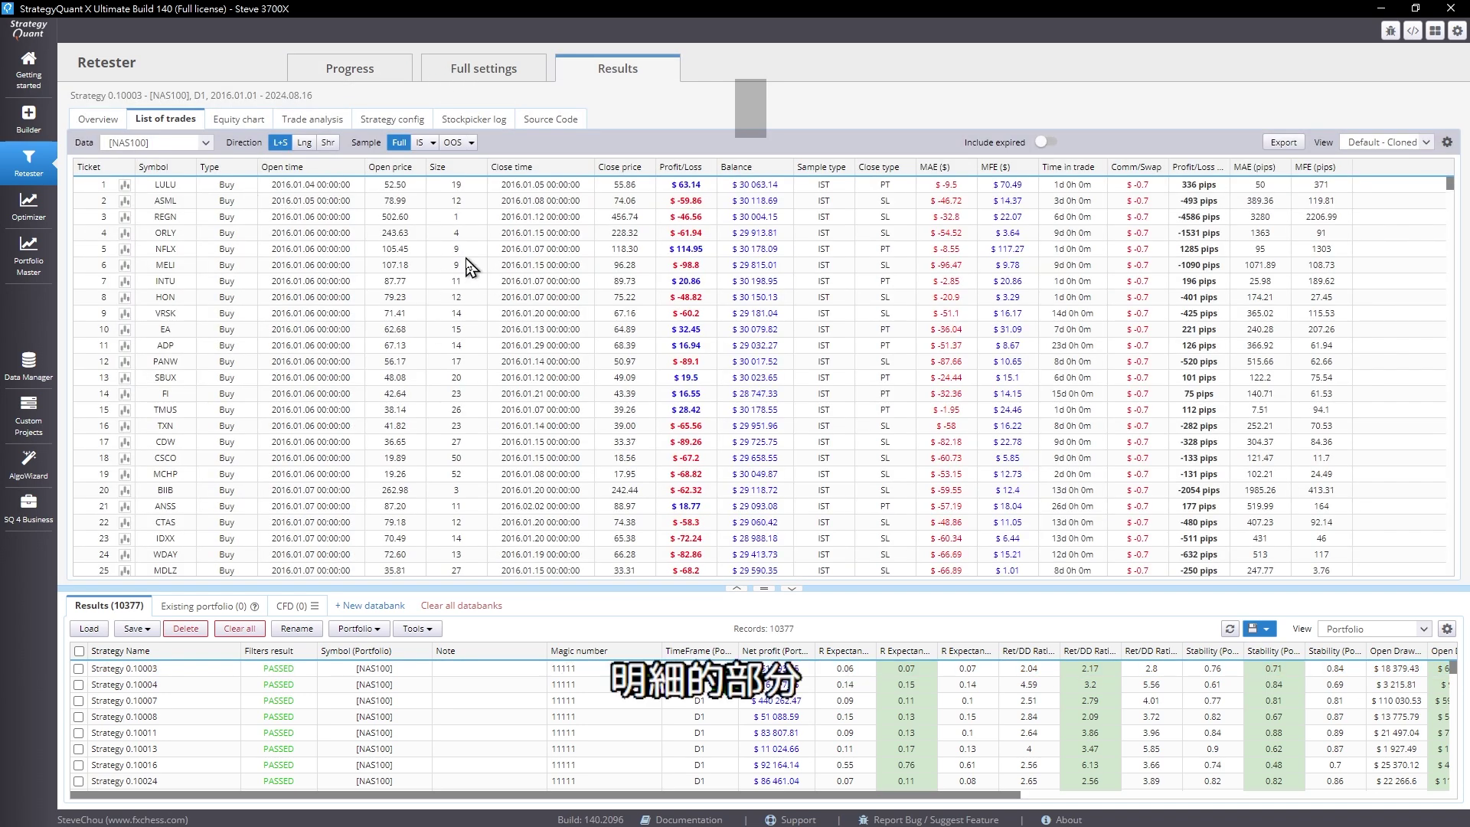
pyautogui.click(450, 219)
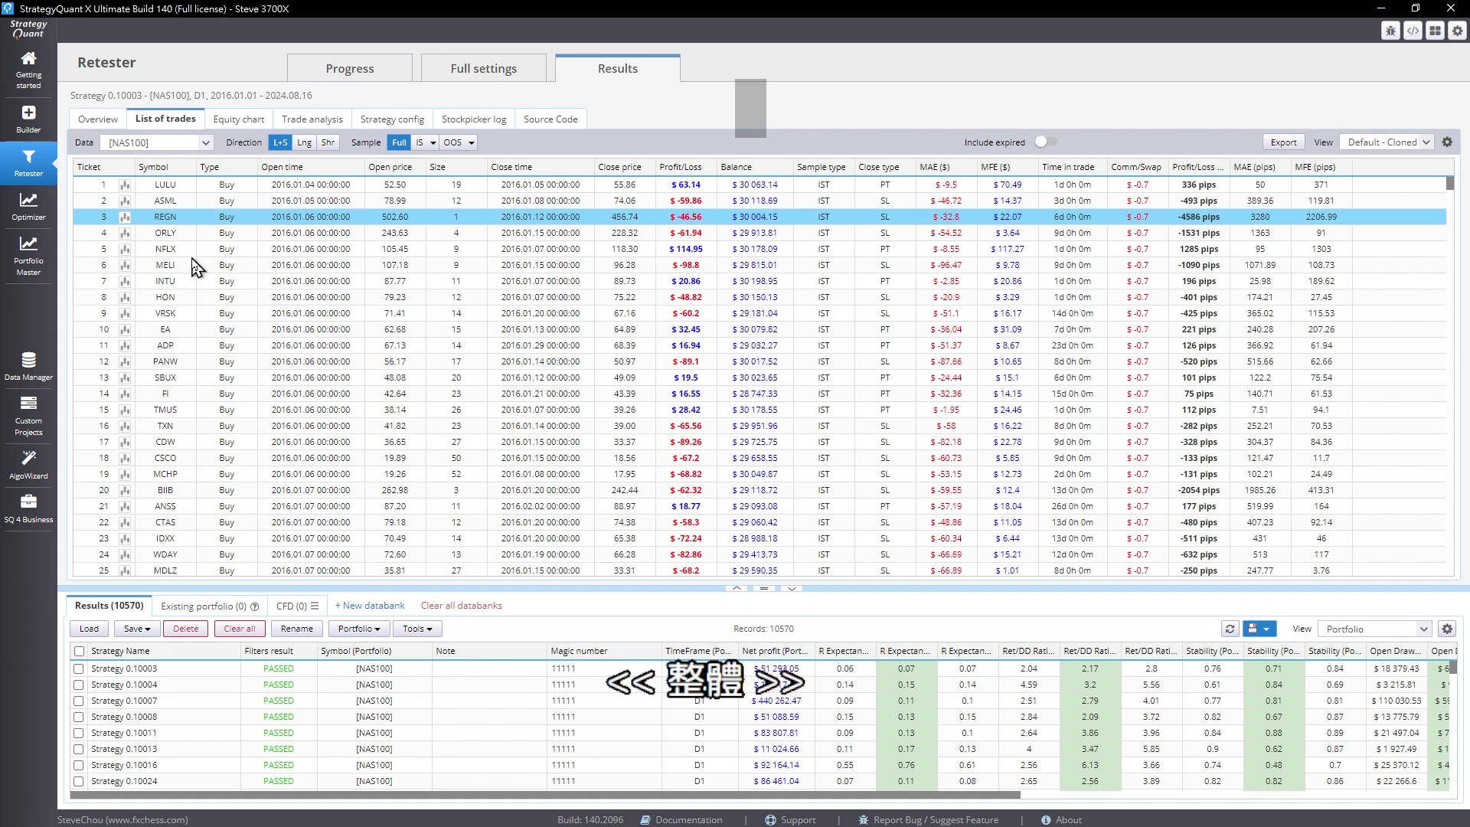
pyautogui.scroll(-6, 192, 268)
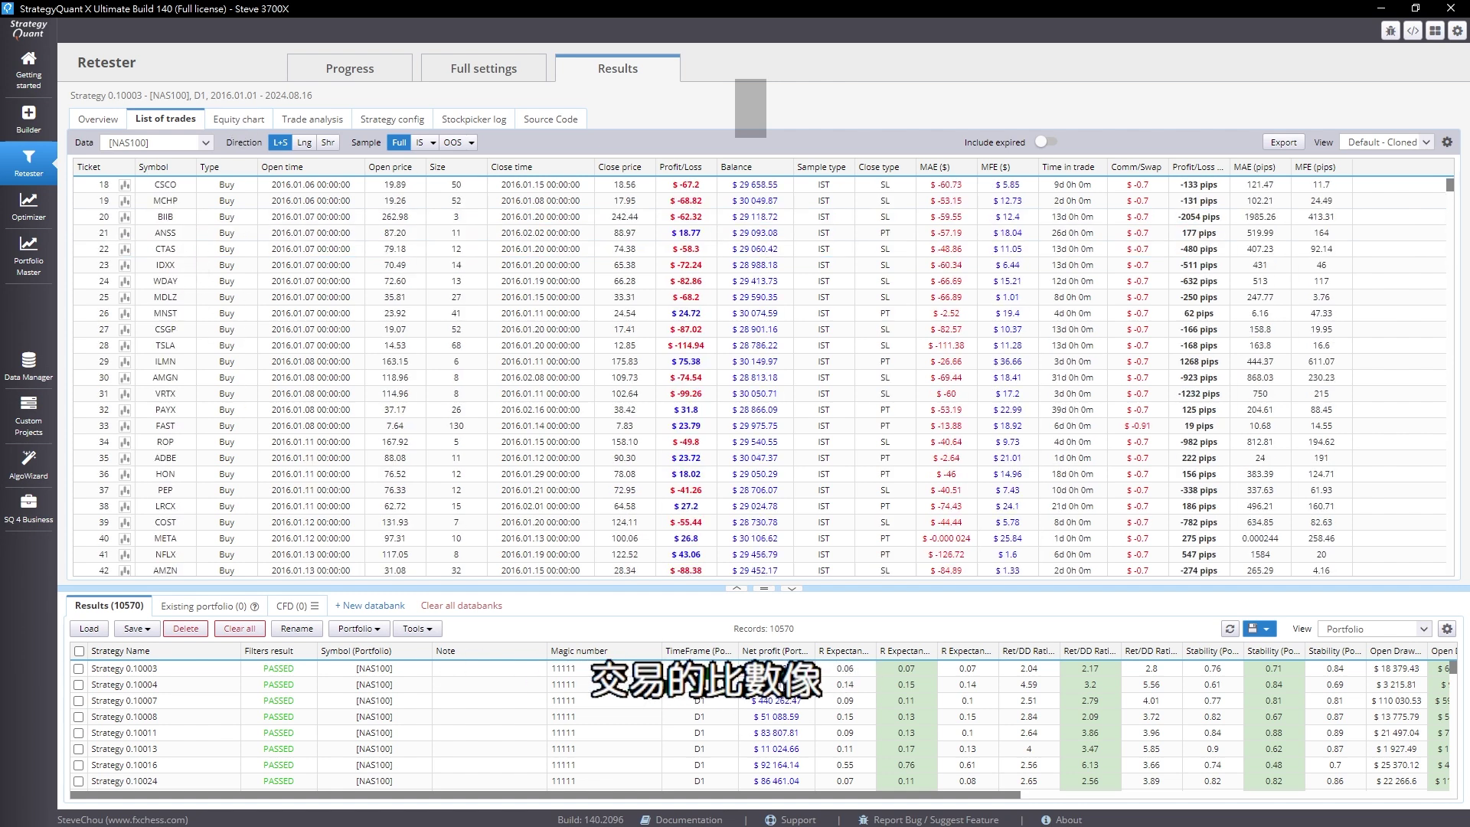
# Select Strategy 0.10003, show the databank in the Portfolio Stock view and check its number of trades against the trade list
pyautogui.click(754, 670)
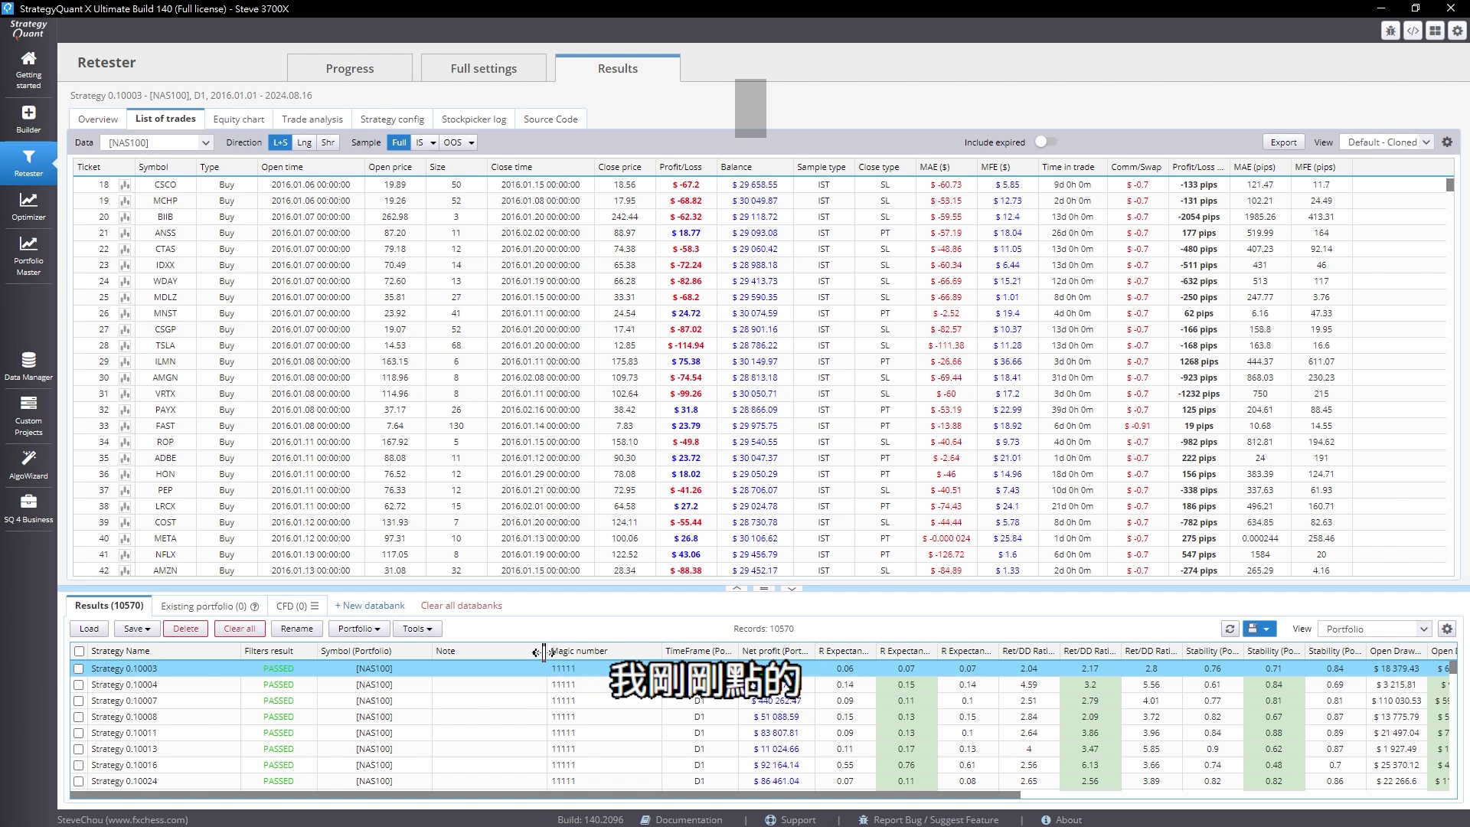
pyautogui.moveTo(546, 651); pyautogui.dragTo(451, 653)
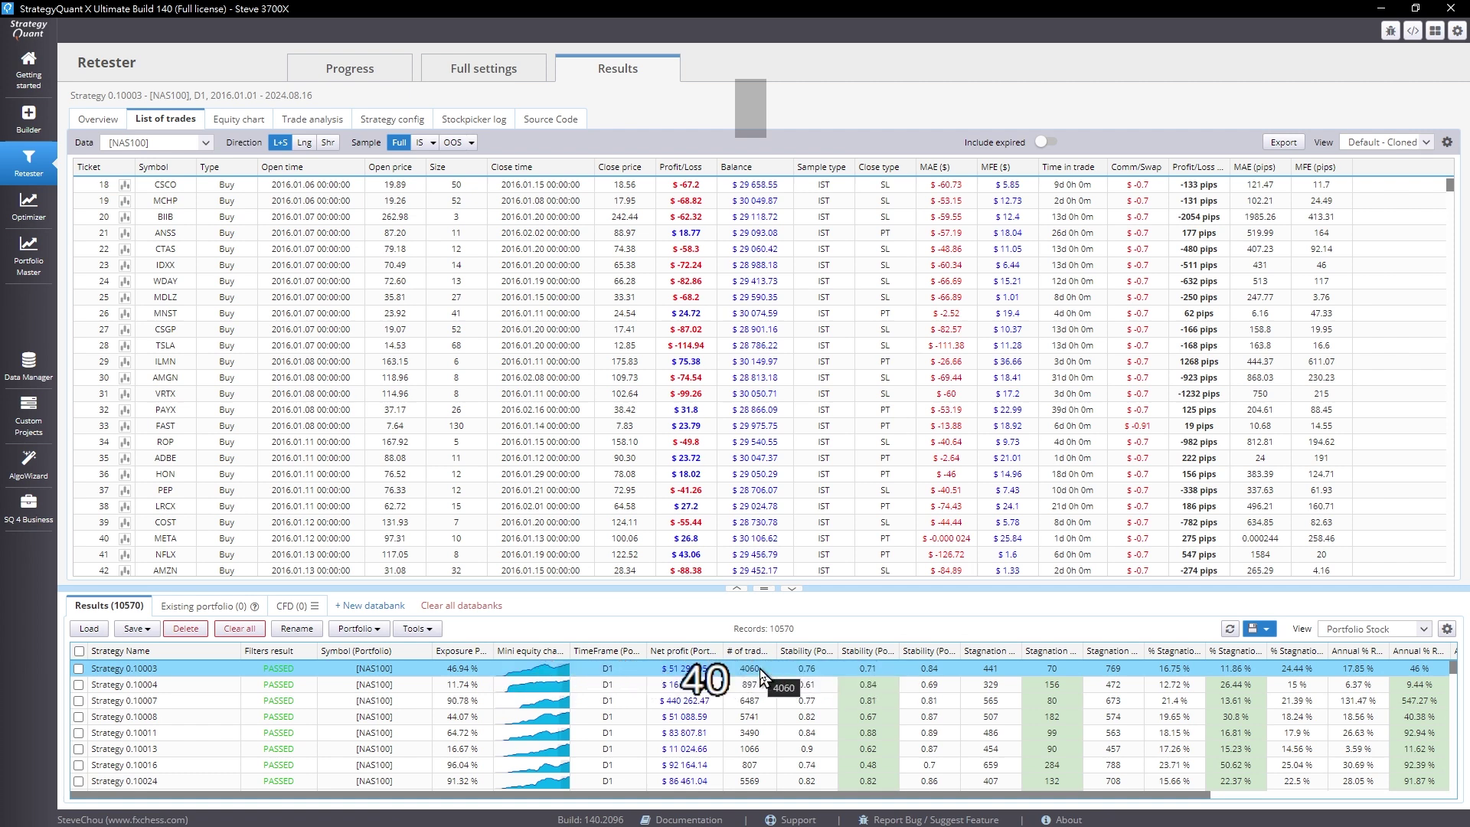
pyautogui.scroll(-10, 229, 383)
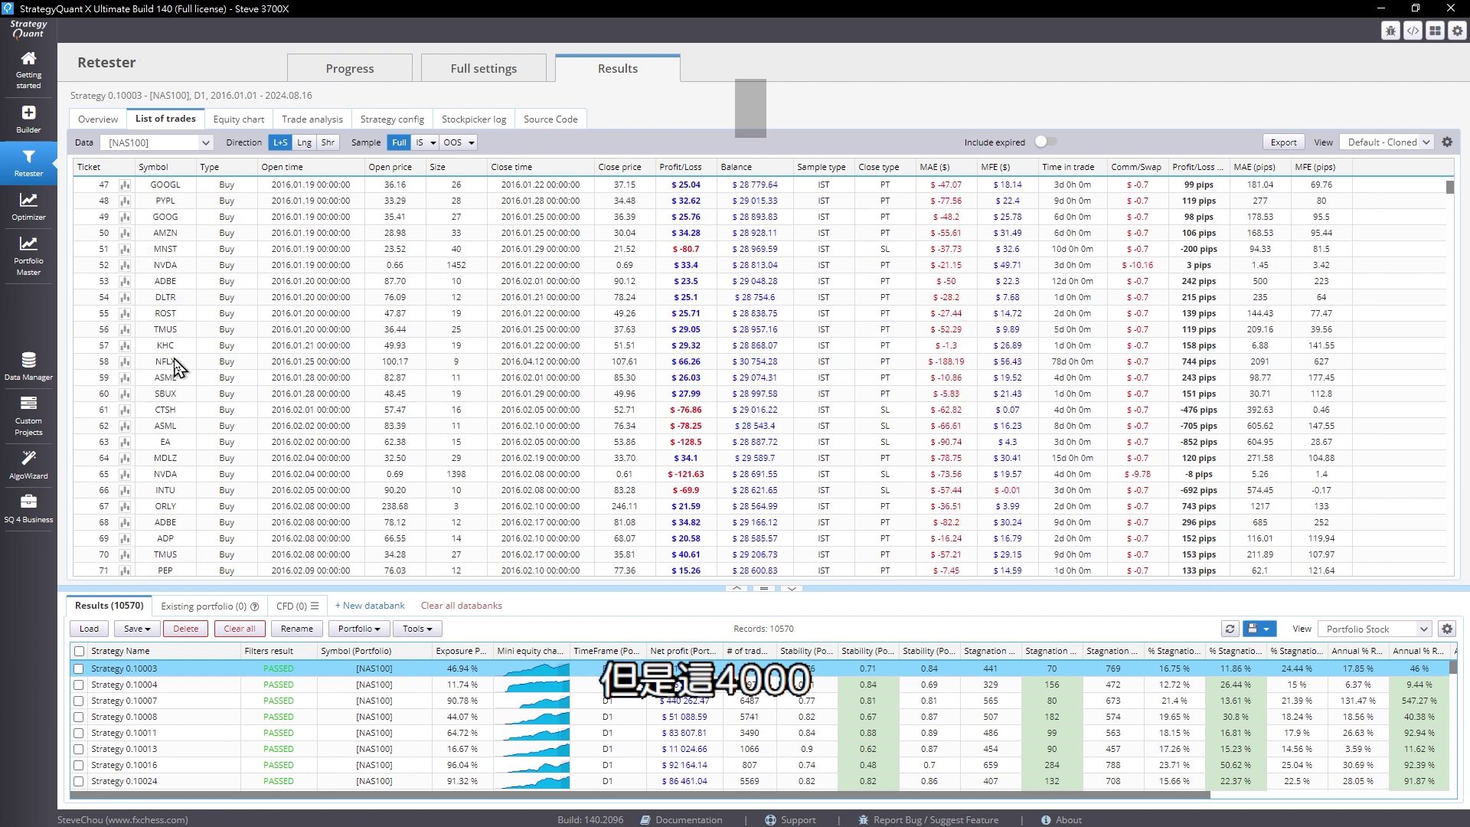
# Open the pseudo code of Strategy 0.10003 and highlight the long rule's entry condition and order lines
pyautogui.click(552, 120)
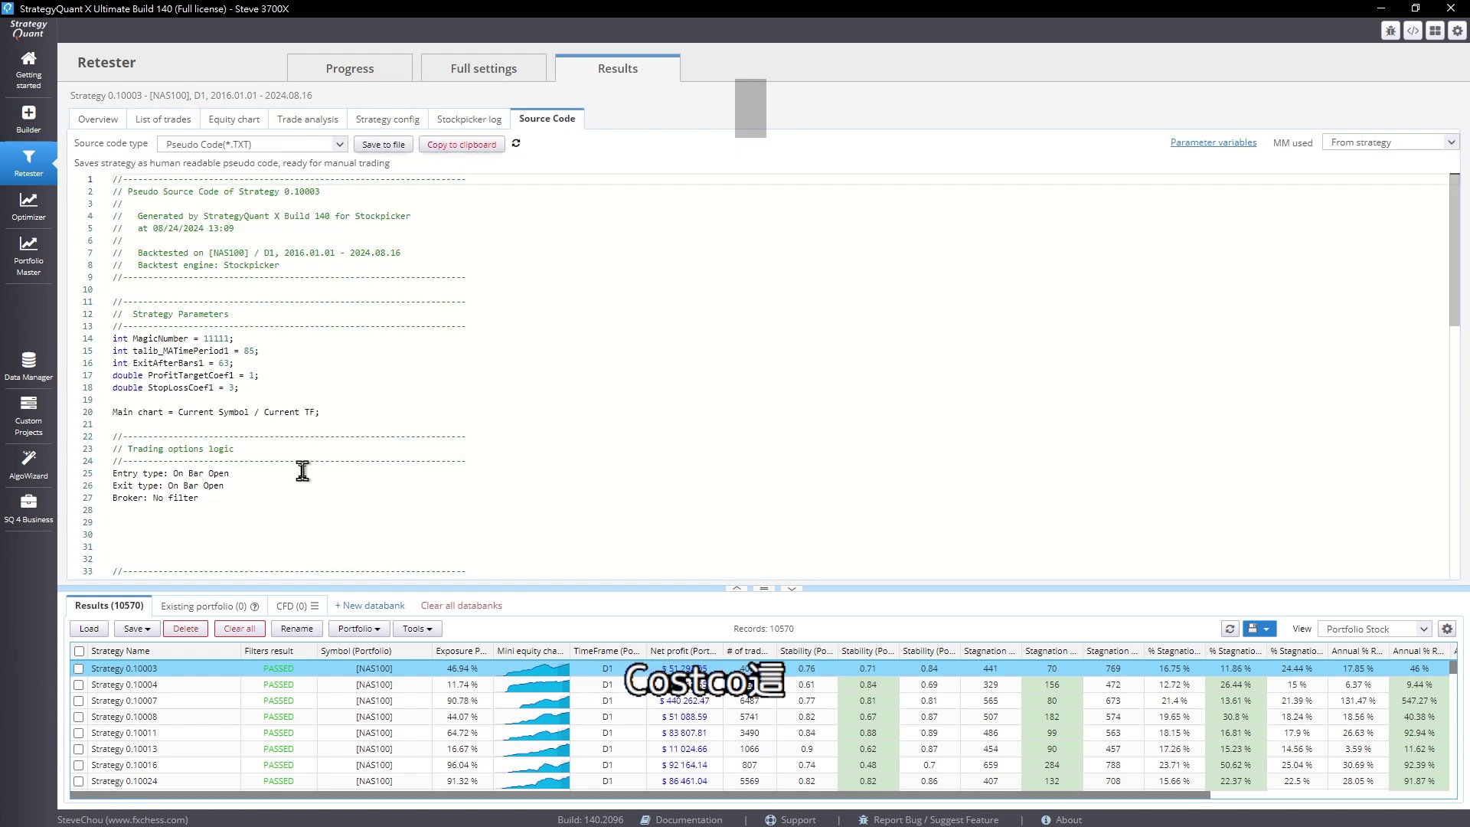
pyautogui.scroll(-4, 273, 413)
pyautogui.scroll(-3, 227, 454)
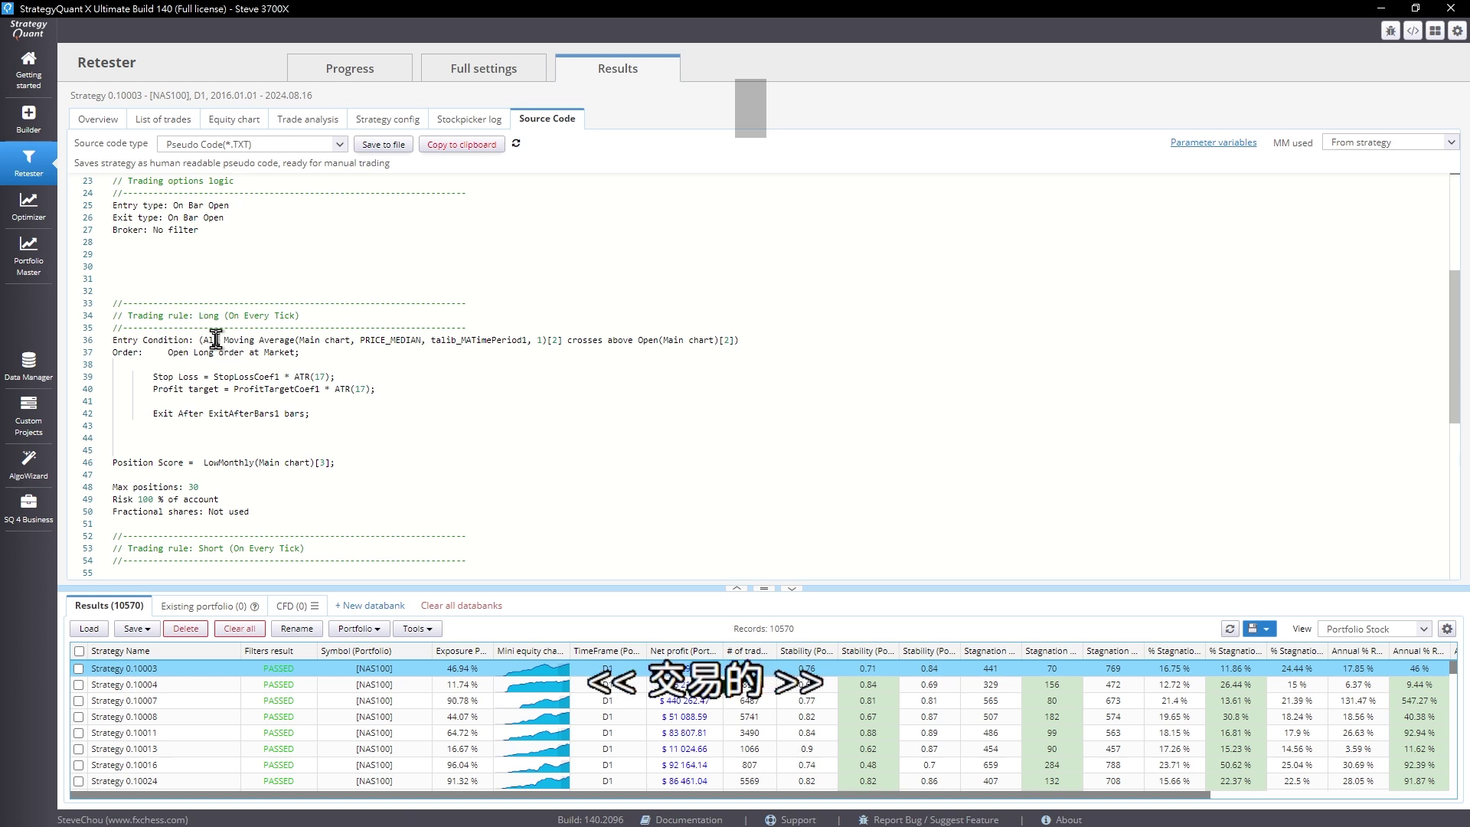
pyautogui.moveTo(179, 340); pyautogui.dragTo(356, 351)
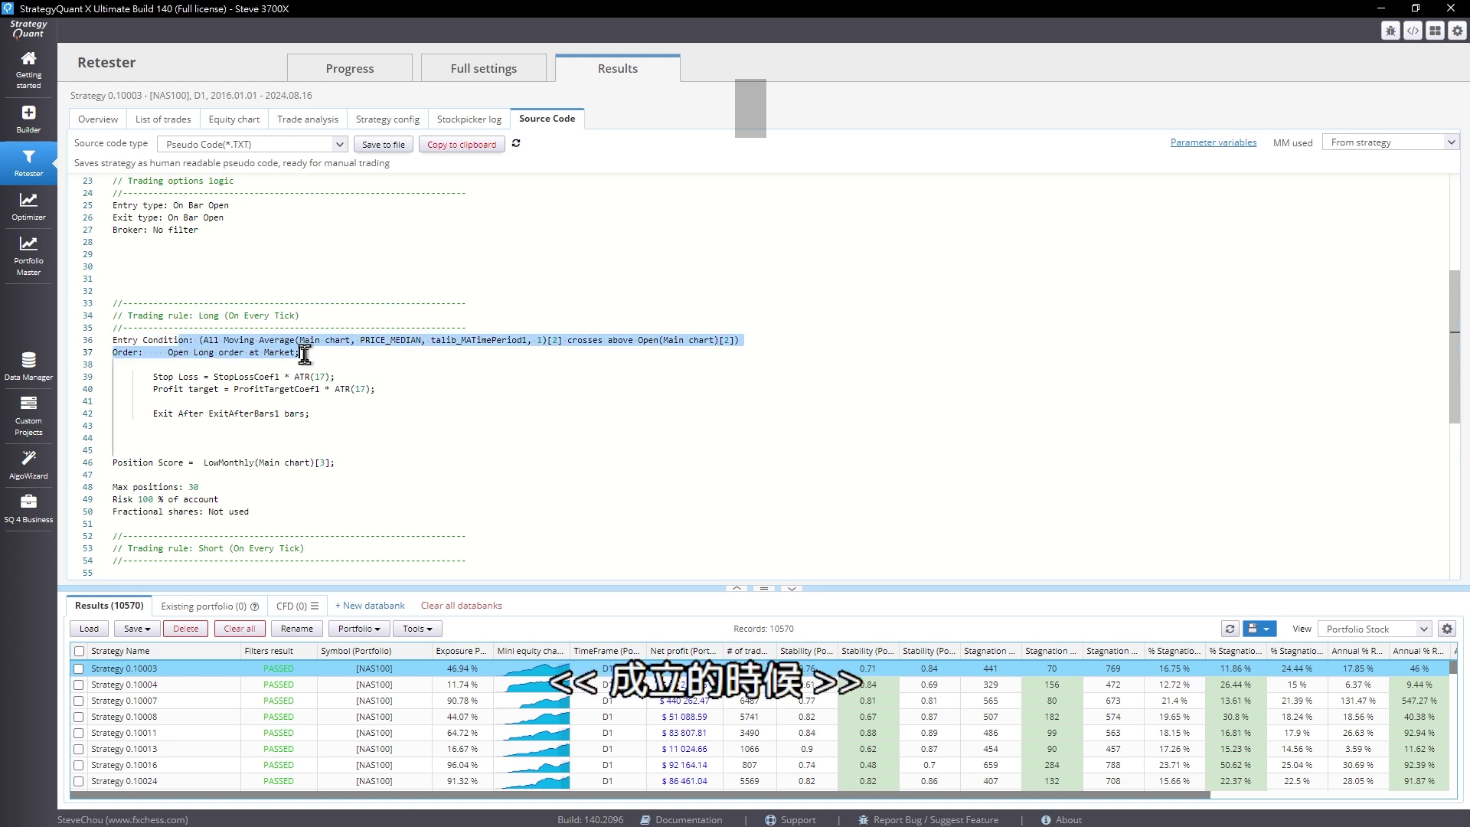
# Check the Max Open Positions Long setting and view the equity chart of Strategy 0.10003
pyautogui.click(176, 119)
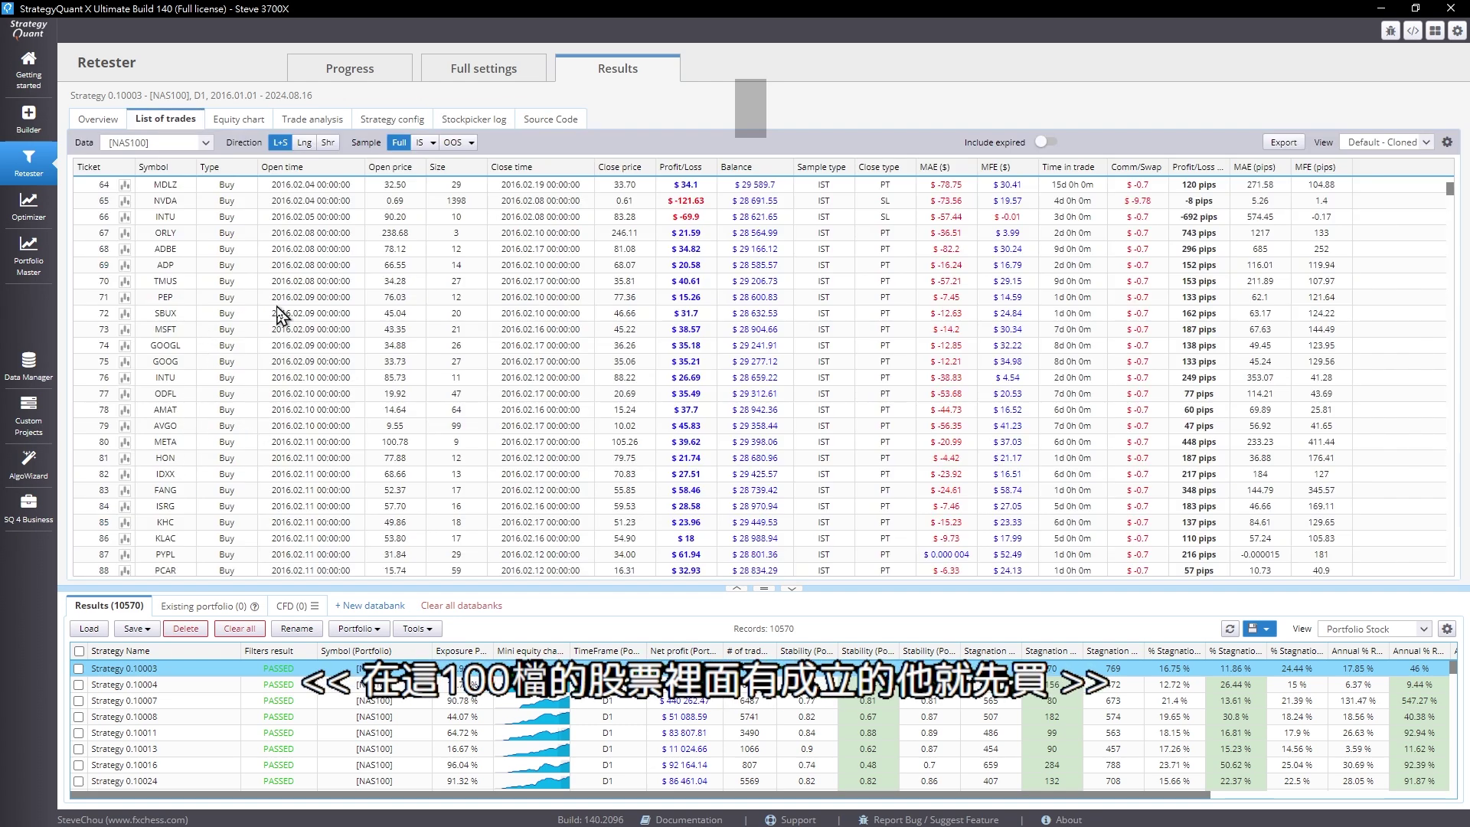
pyautogui.click(467, 71)
pyautogui.doubleClick(316, 342)
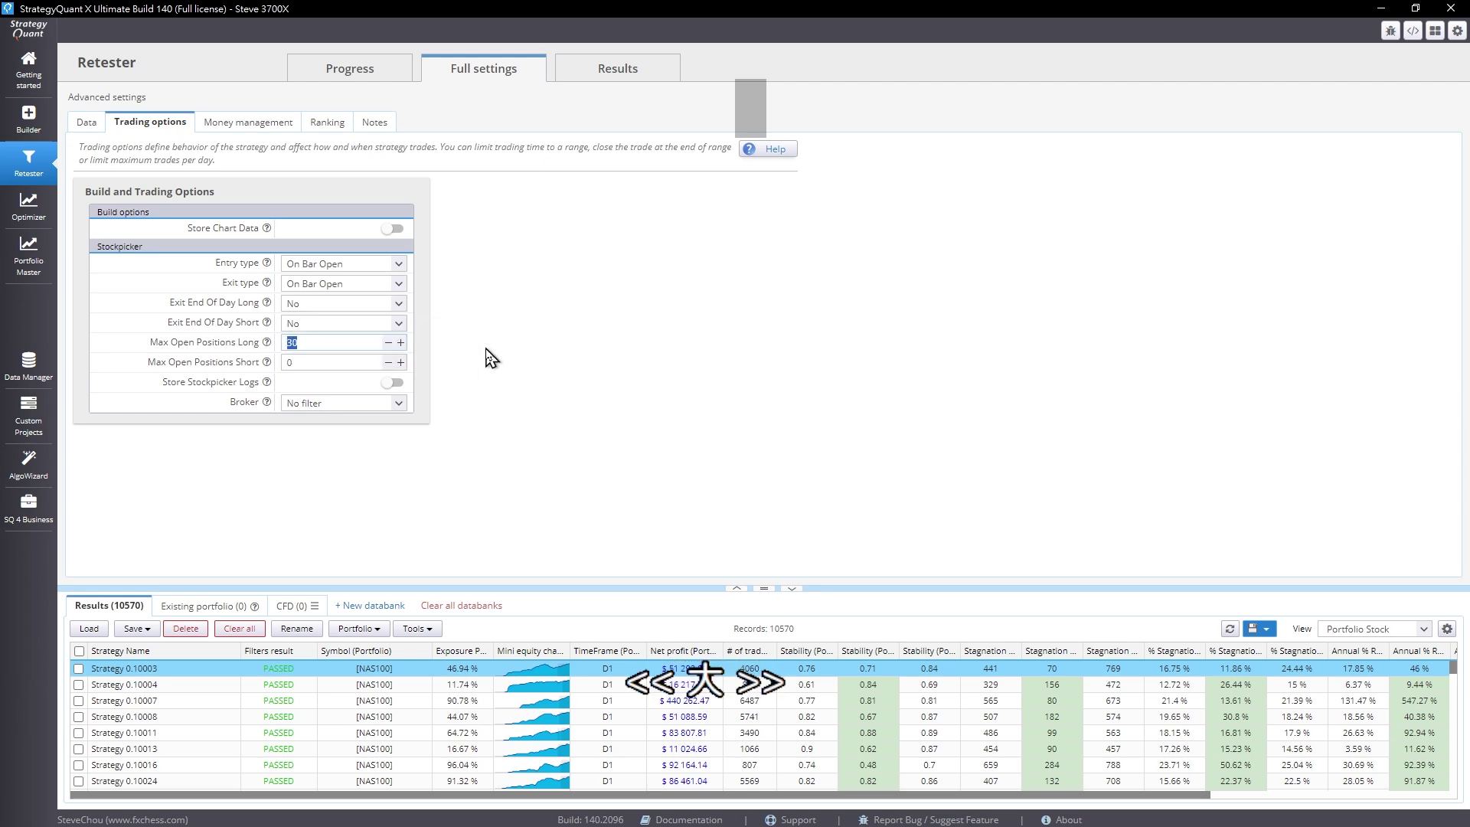
pyautogui.click(616, 77)
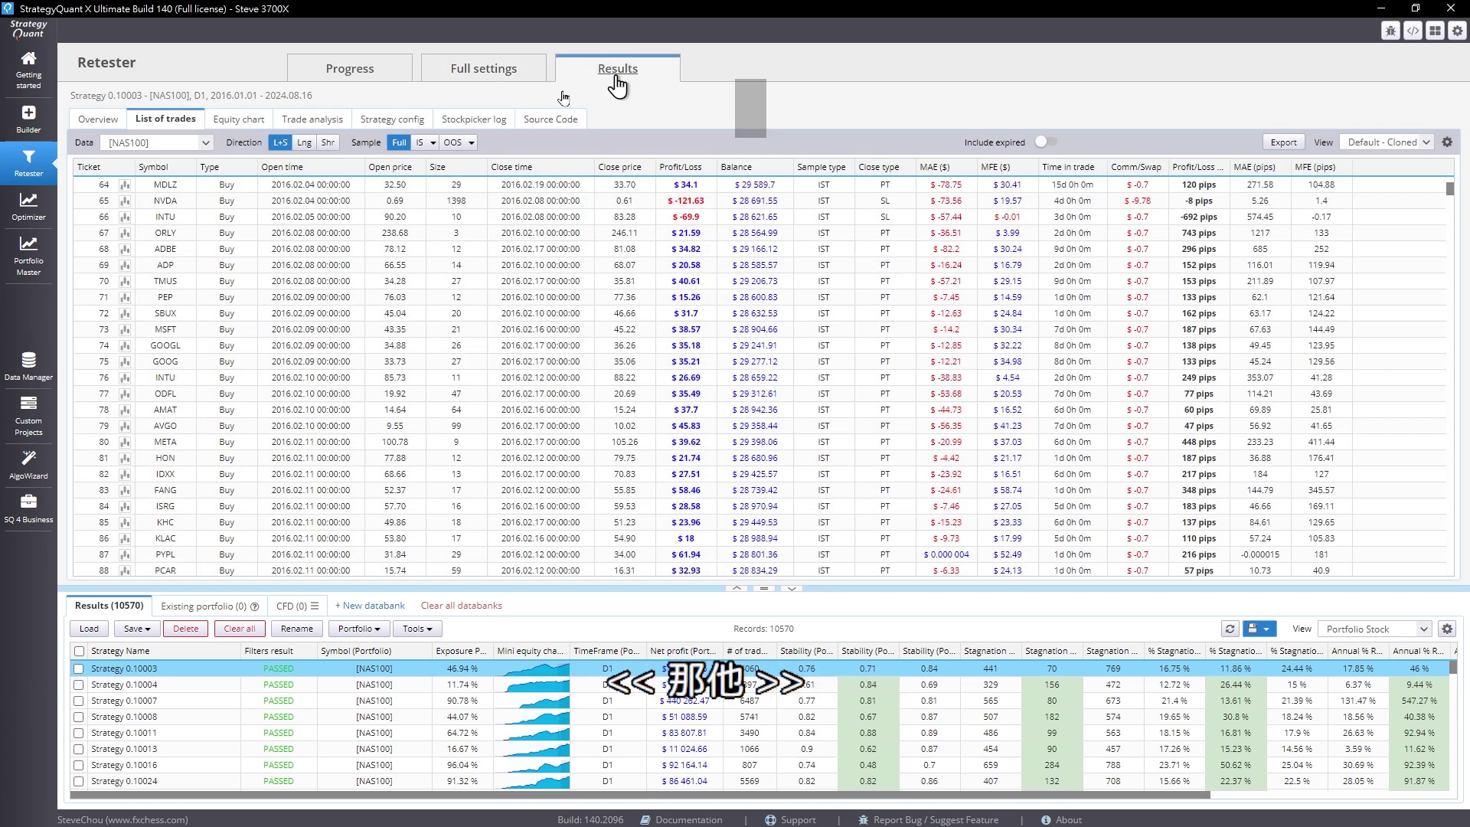
pyautogui.click(235, 119)
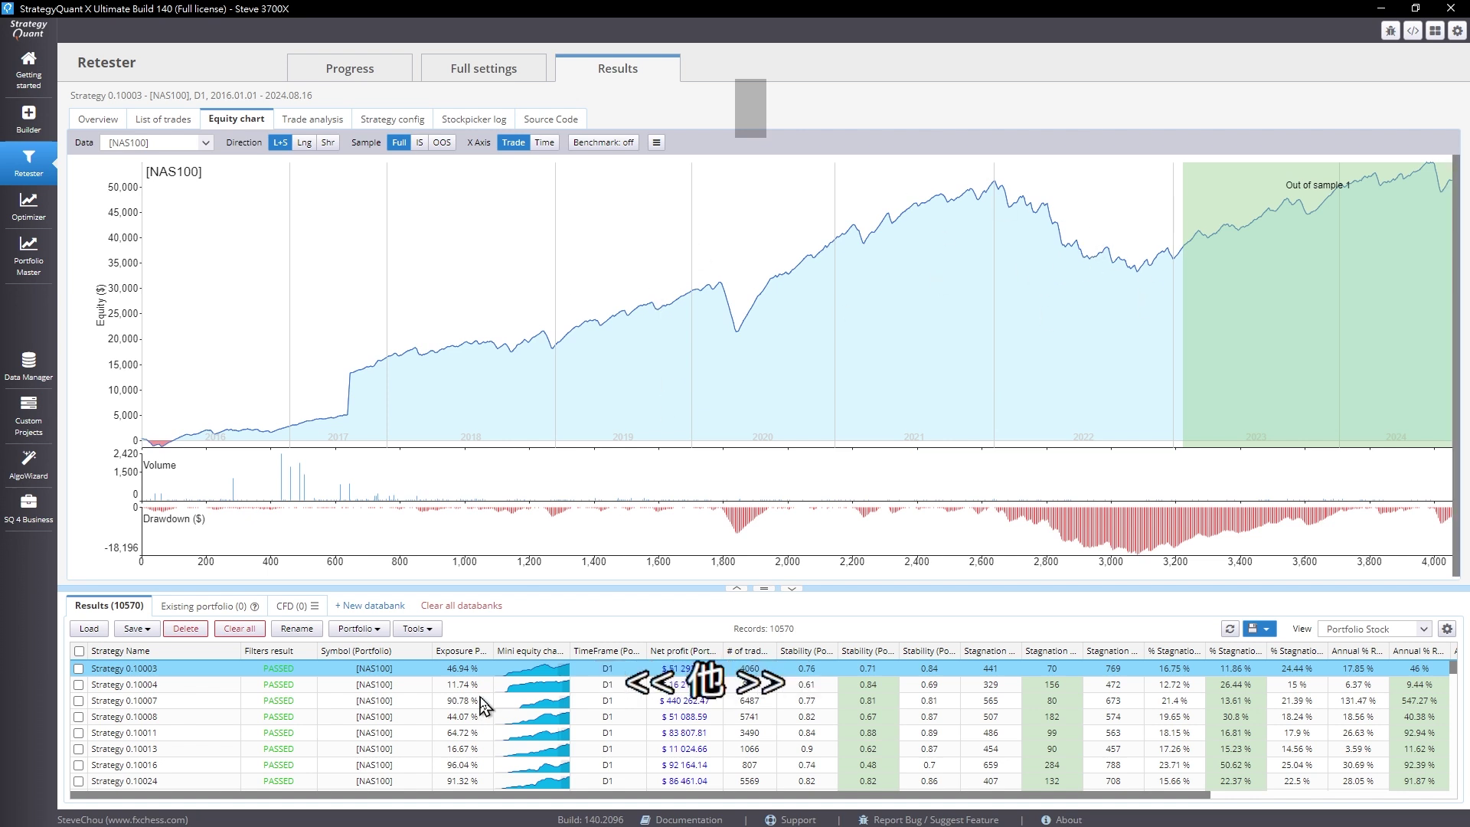
# Show the strategy's source code as EasyLanguage for Tradestation / MultiCharts and read the platform support notice
pyautogui.click(548, 122)
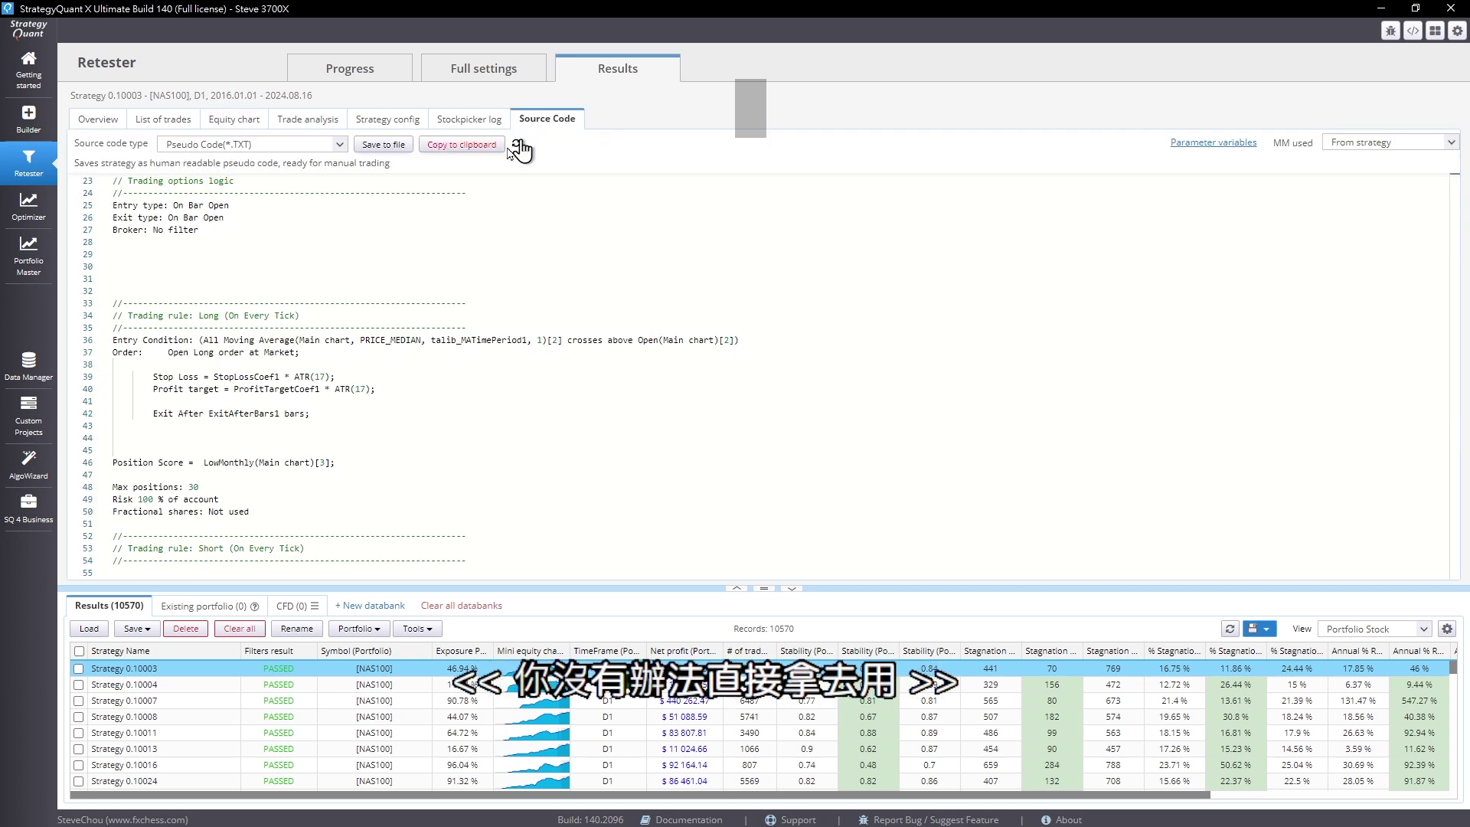
pyautogui.scroll(7, 374, 237)
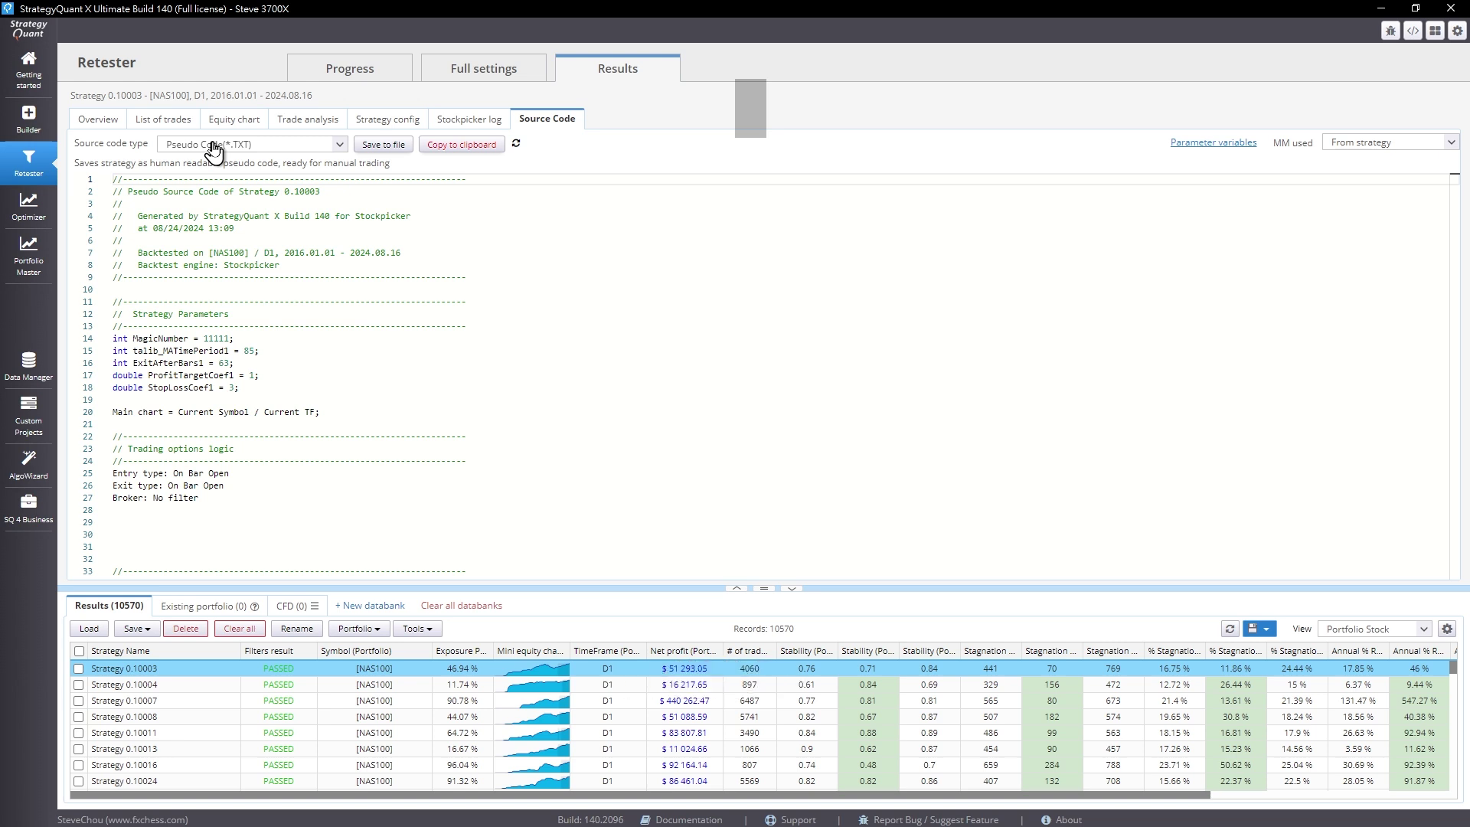
pyautogui.click(272, 146)
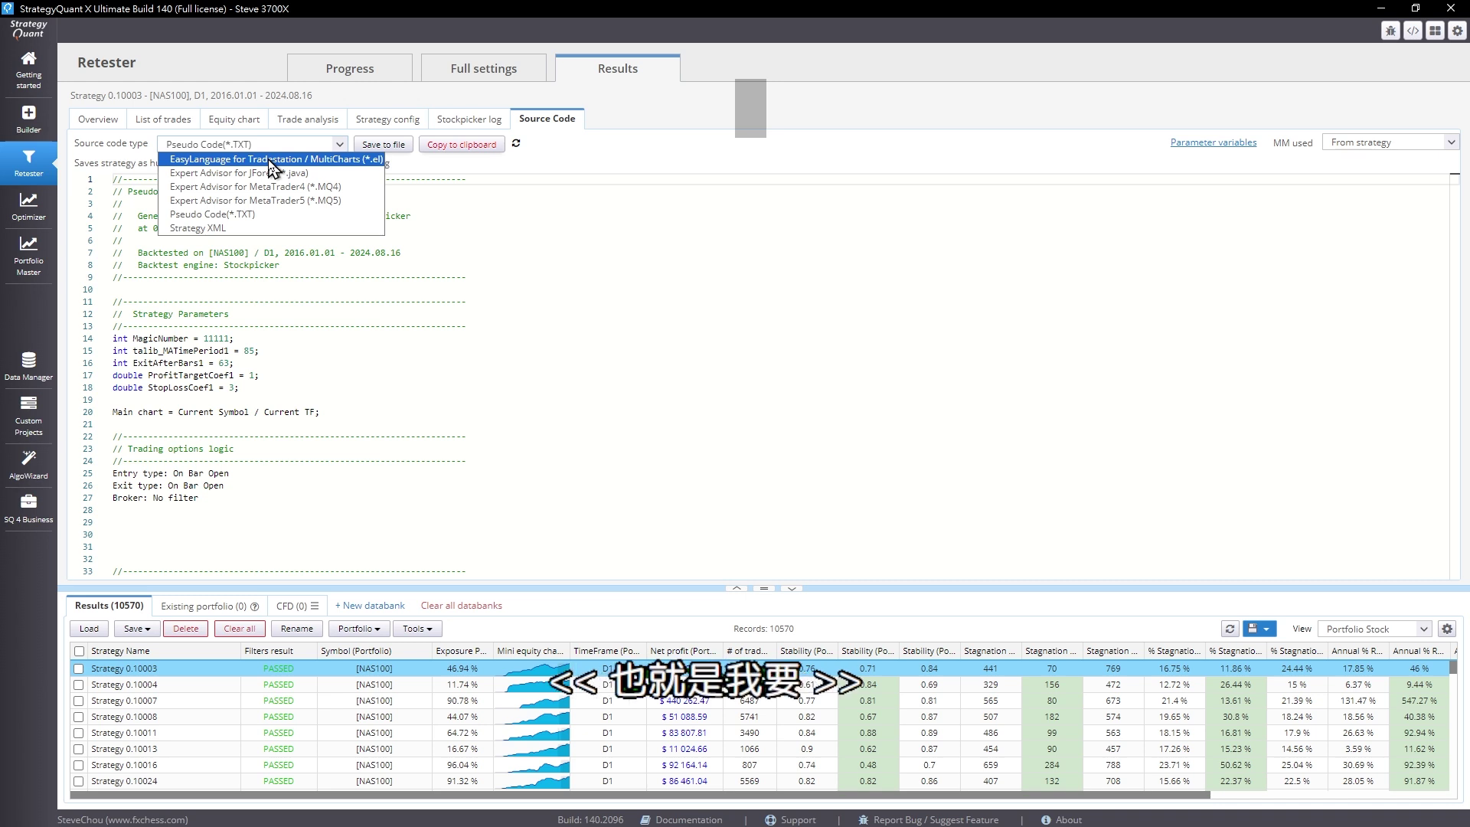
pyautogui.click(320, 161)
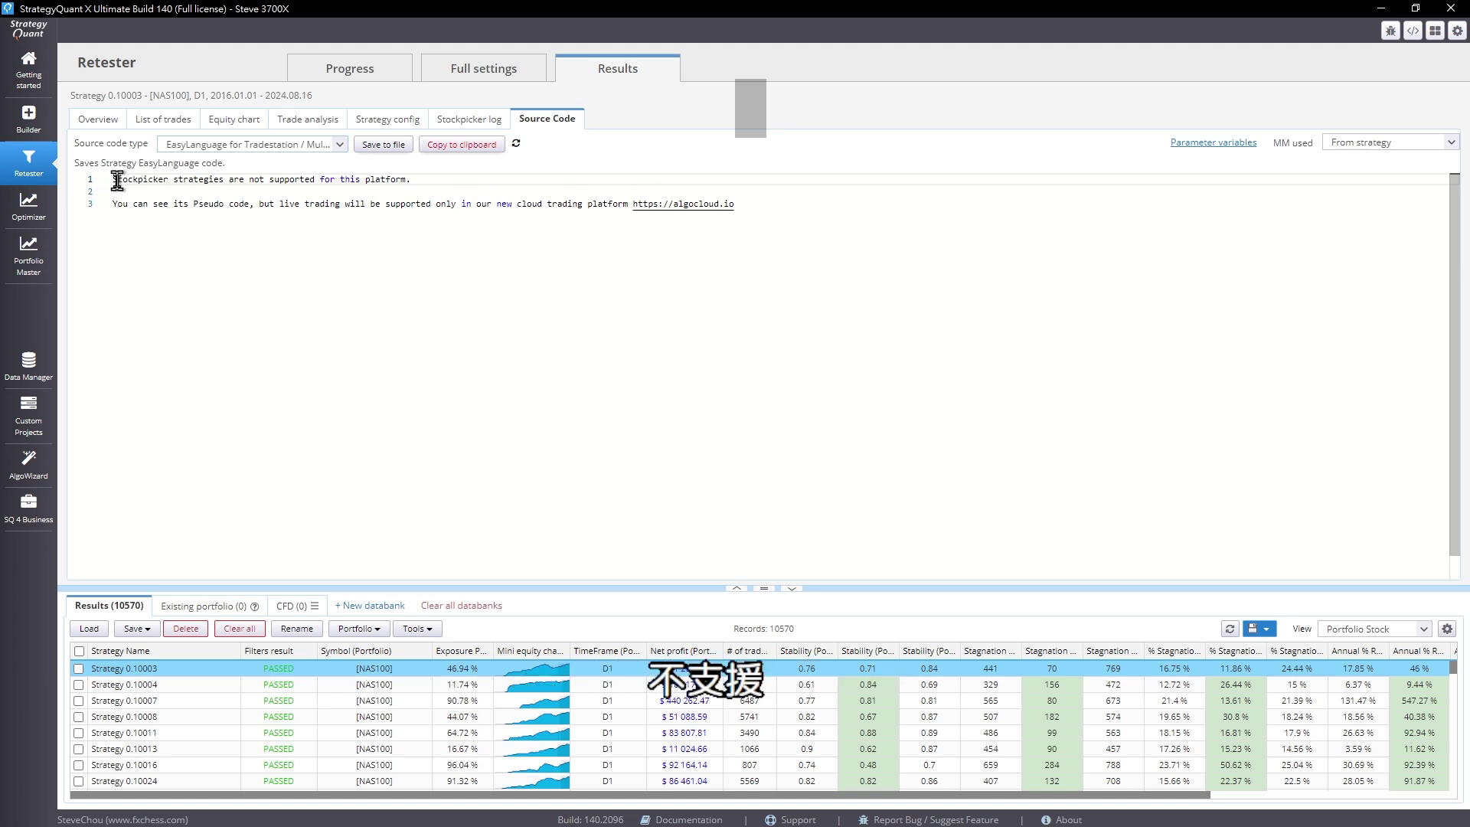
pyautogui.moveTo(117, 181); pyautogui.dragTo(399, 187)
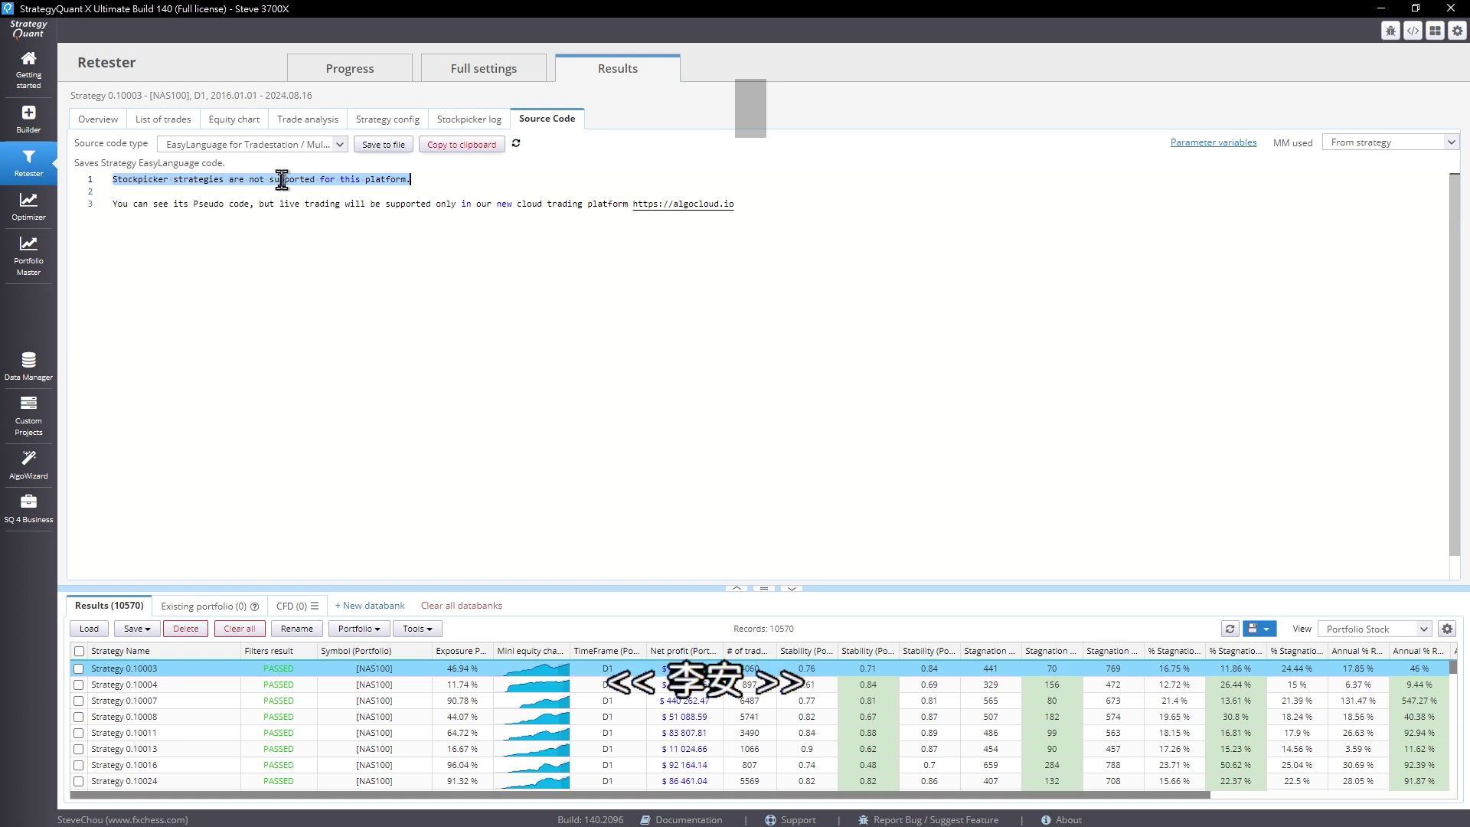
pyautogui.click(382, 180)
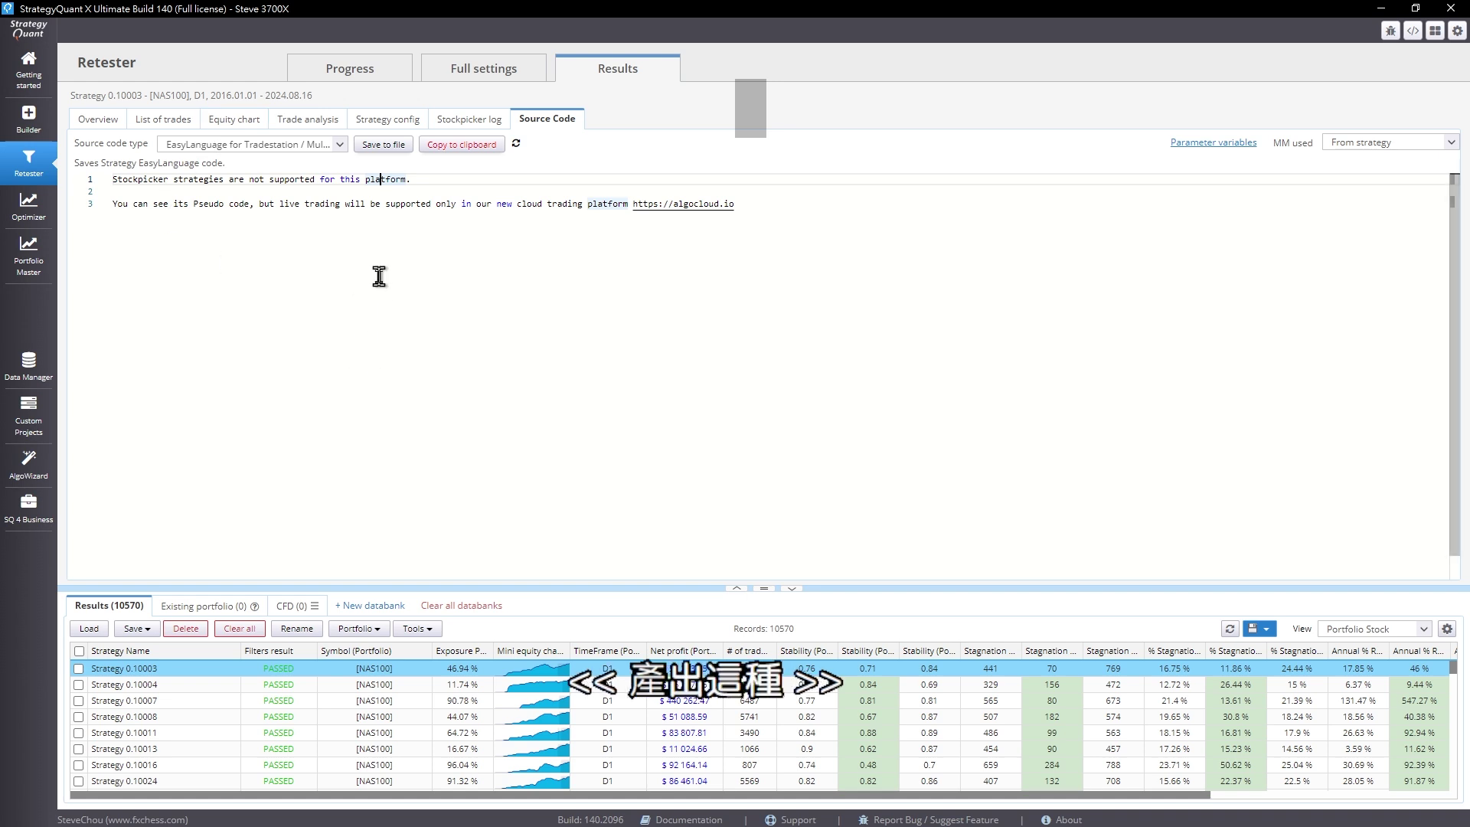
# Highlight the algocloud.io link in the notice and switch to the AlgoCloud home page in the browser
pyautogui.moveTo(736, 205); pyautogui.dragTo(633, 205)
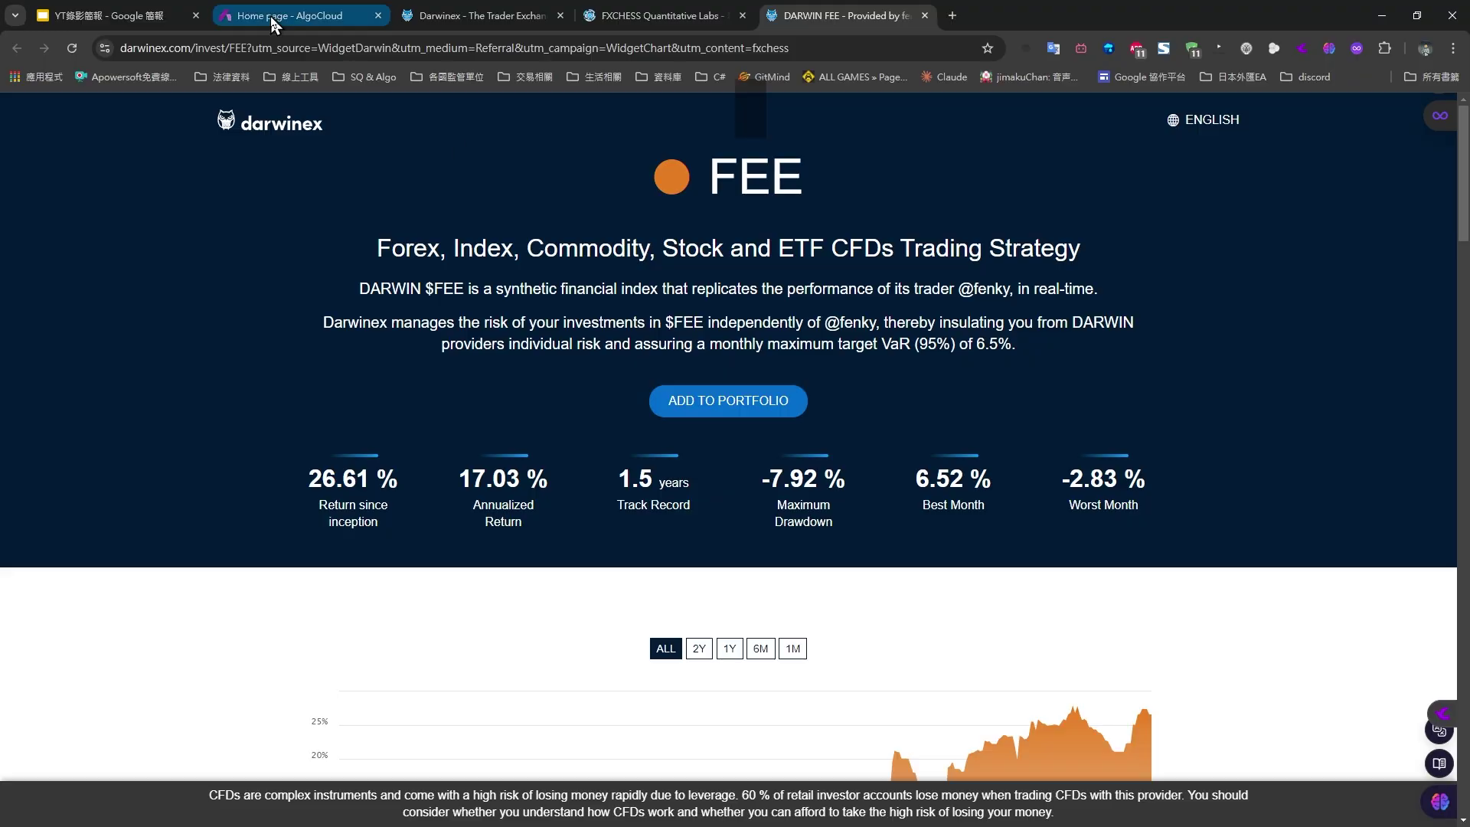
pyautogui.click(268, 15)
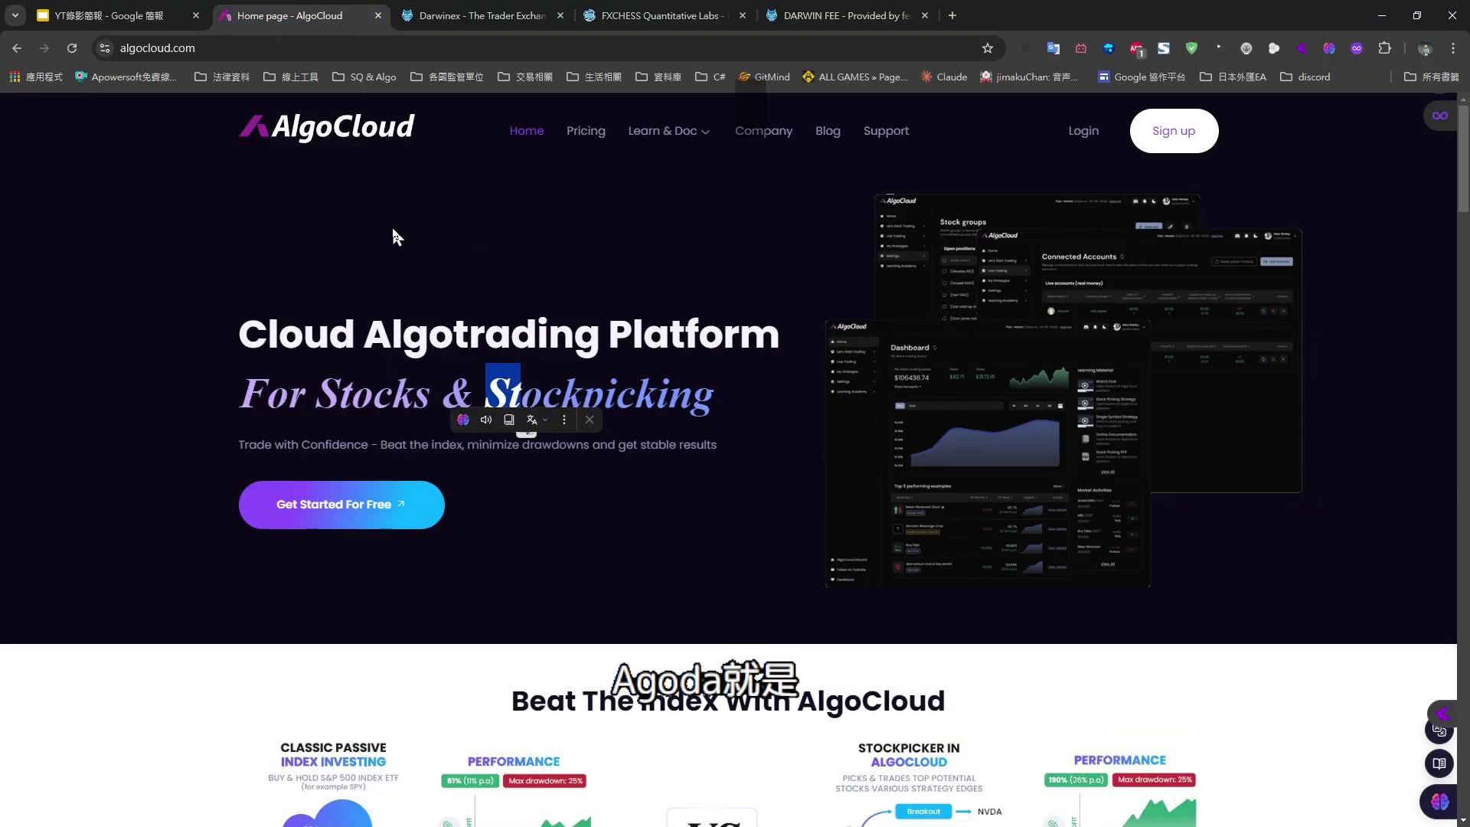
# Open the AlgoCloud login page from the home page and sign in to the account
pyautogui.click(498, 296)
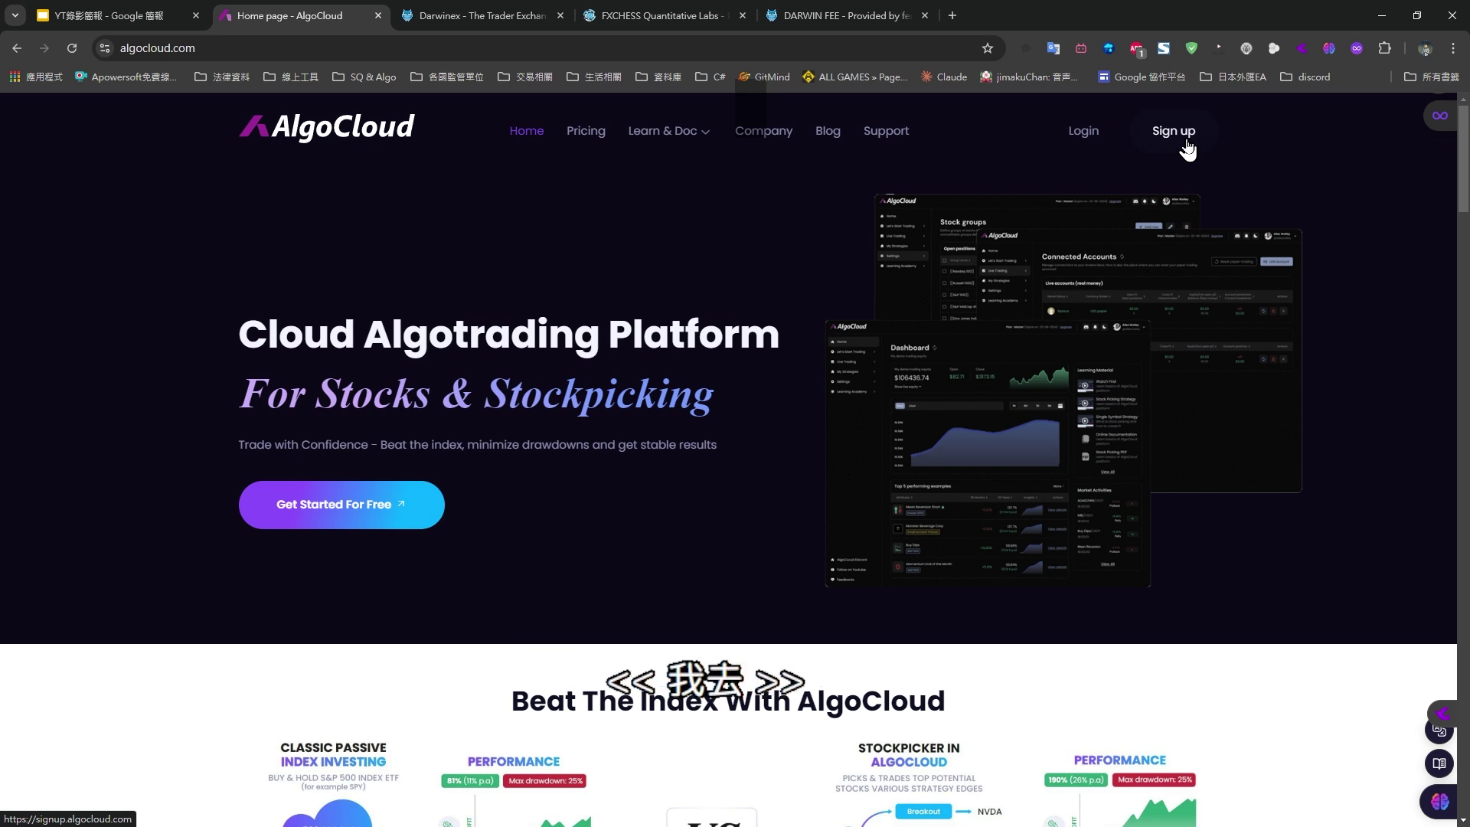
pyautogui.click(1082, 136)
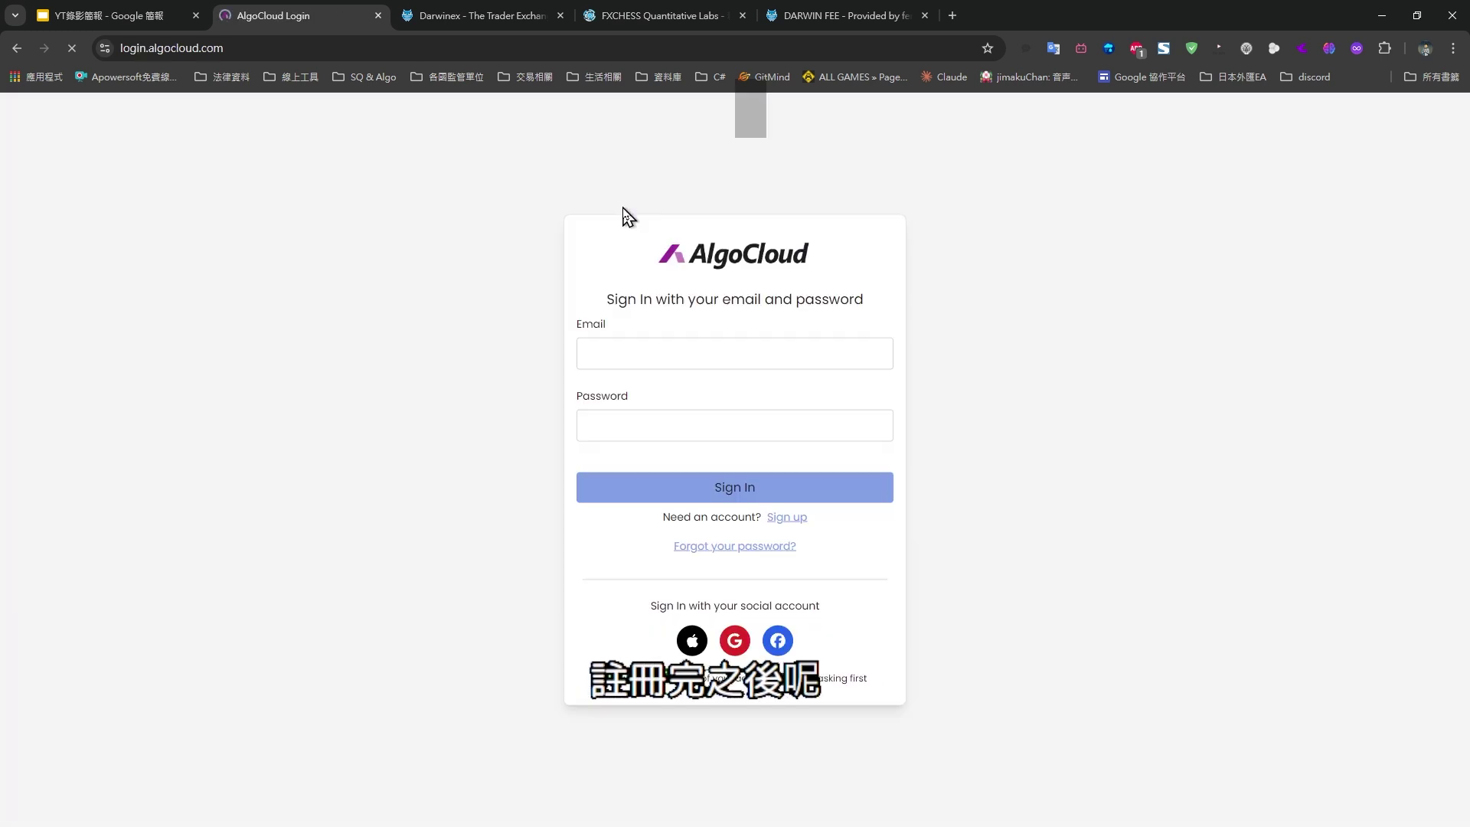
pyautogui.click(732, 493)
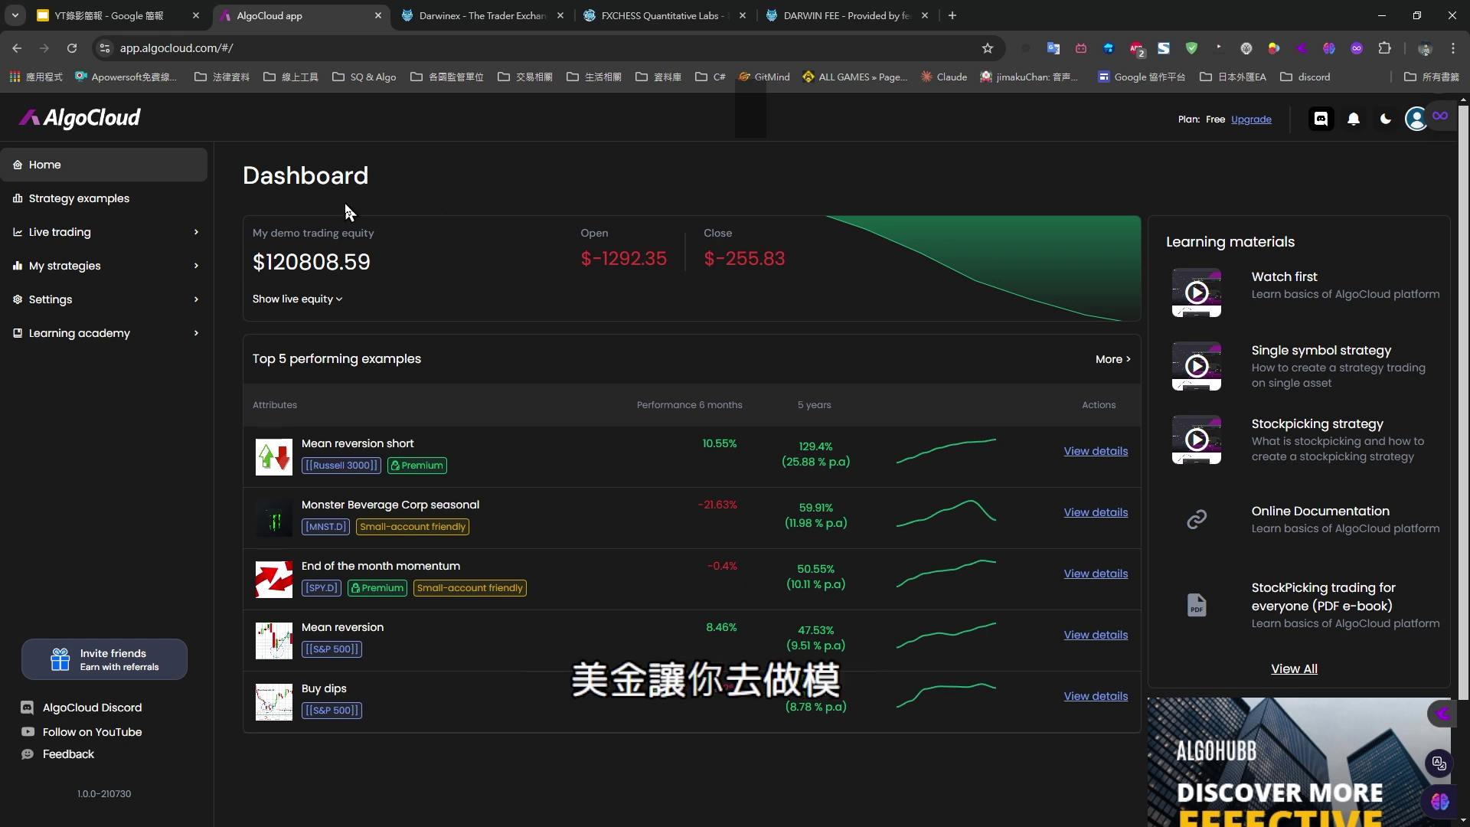
# View the strategy examples and the paper trading overview of the demo accounts
pyautogui.click(82, 238)
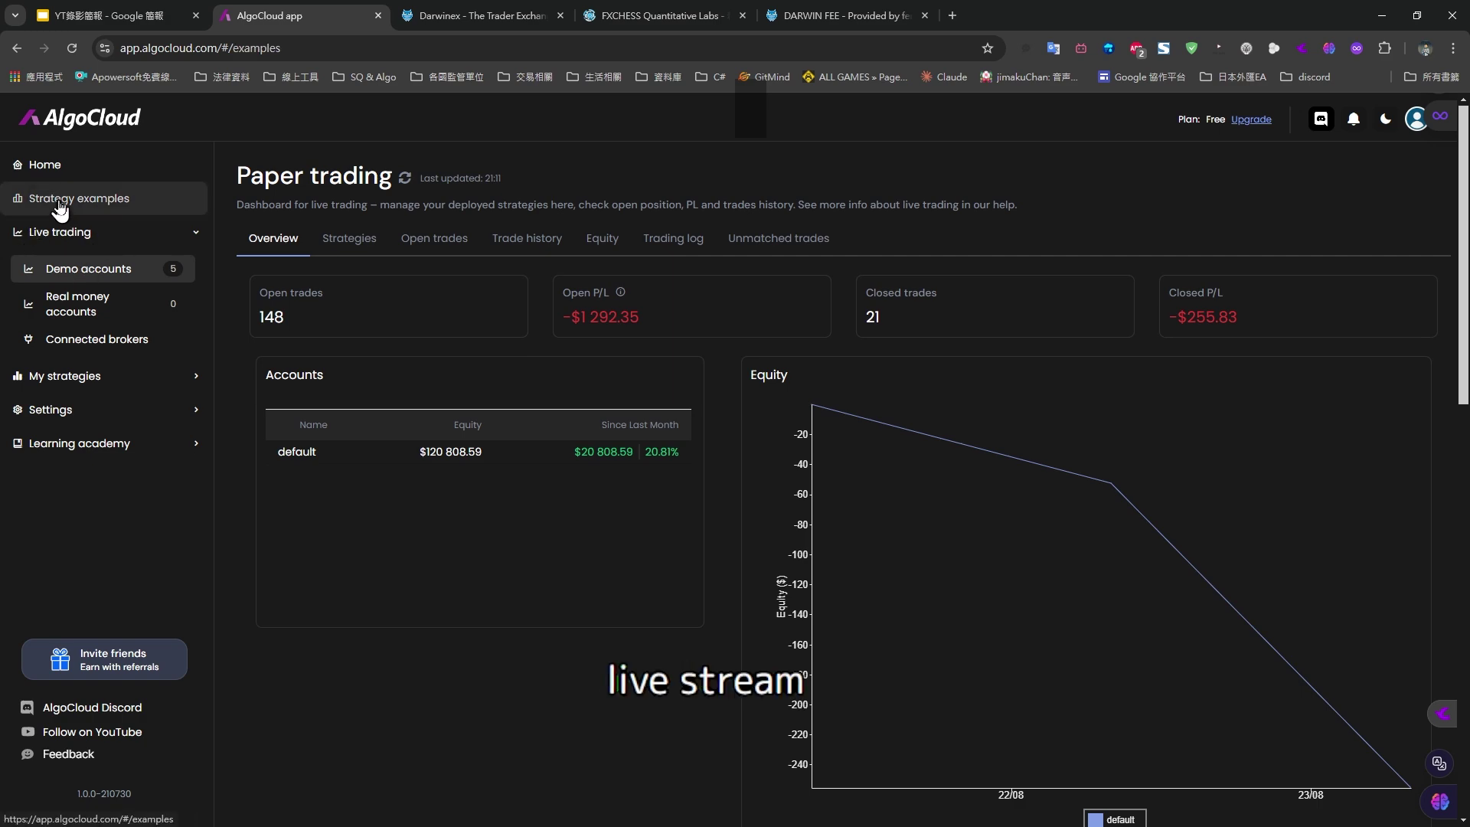
pyautogui.click(59, 204)
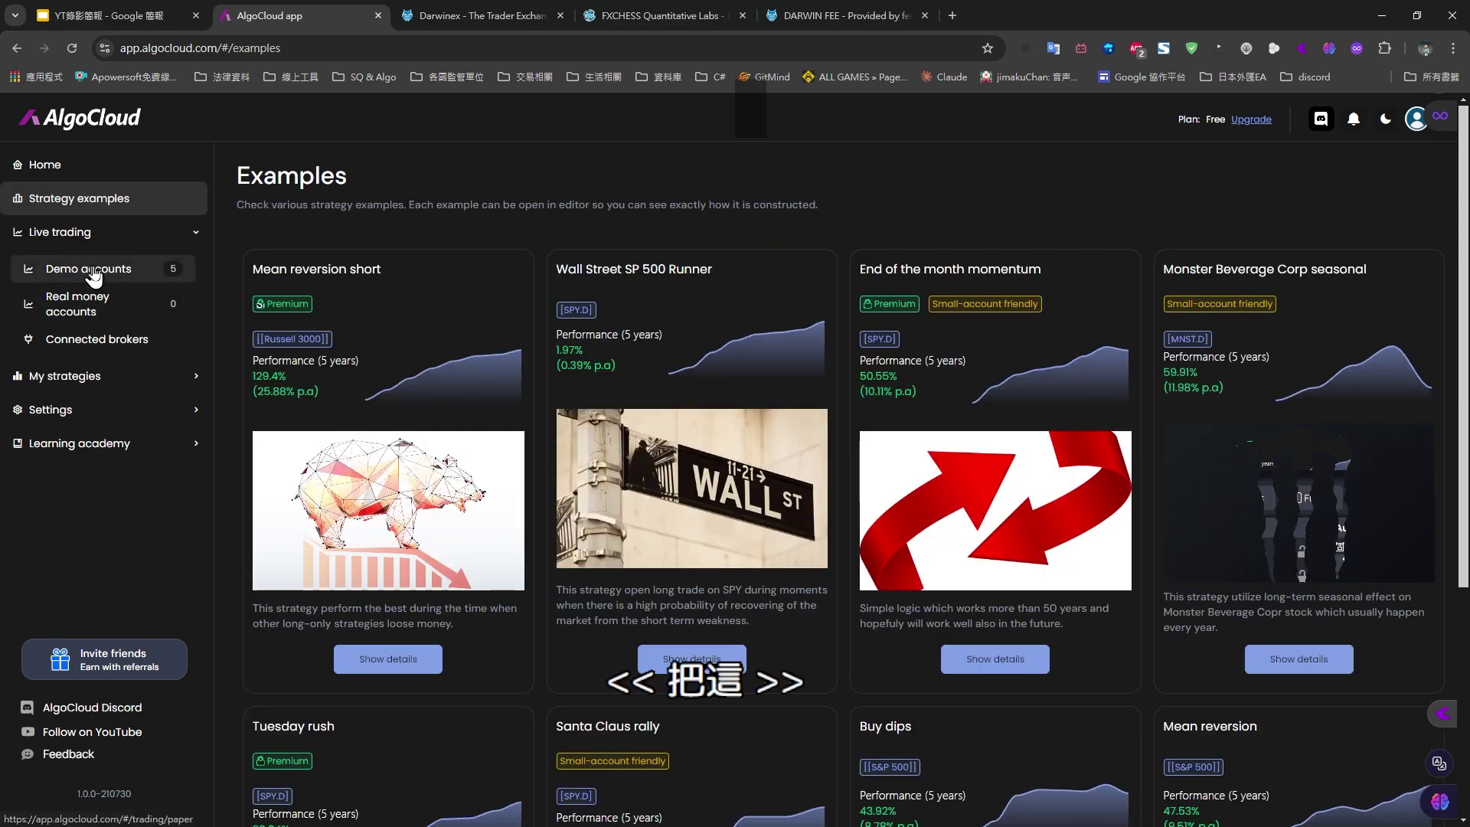
pyautogui.click(92, 272)
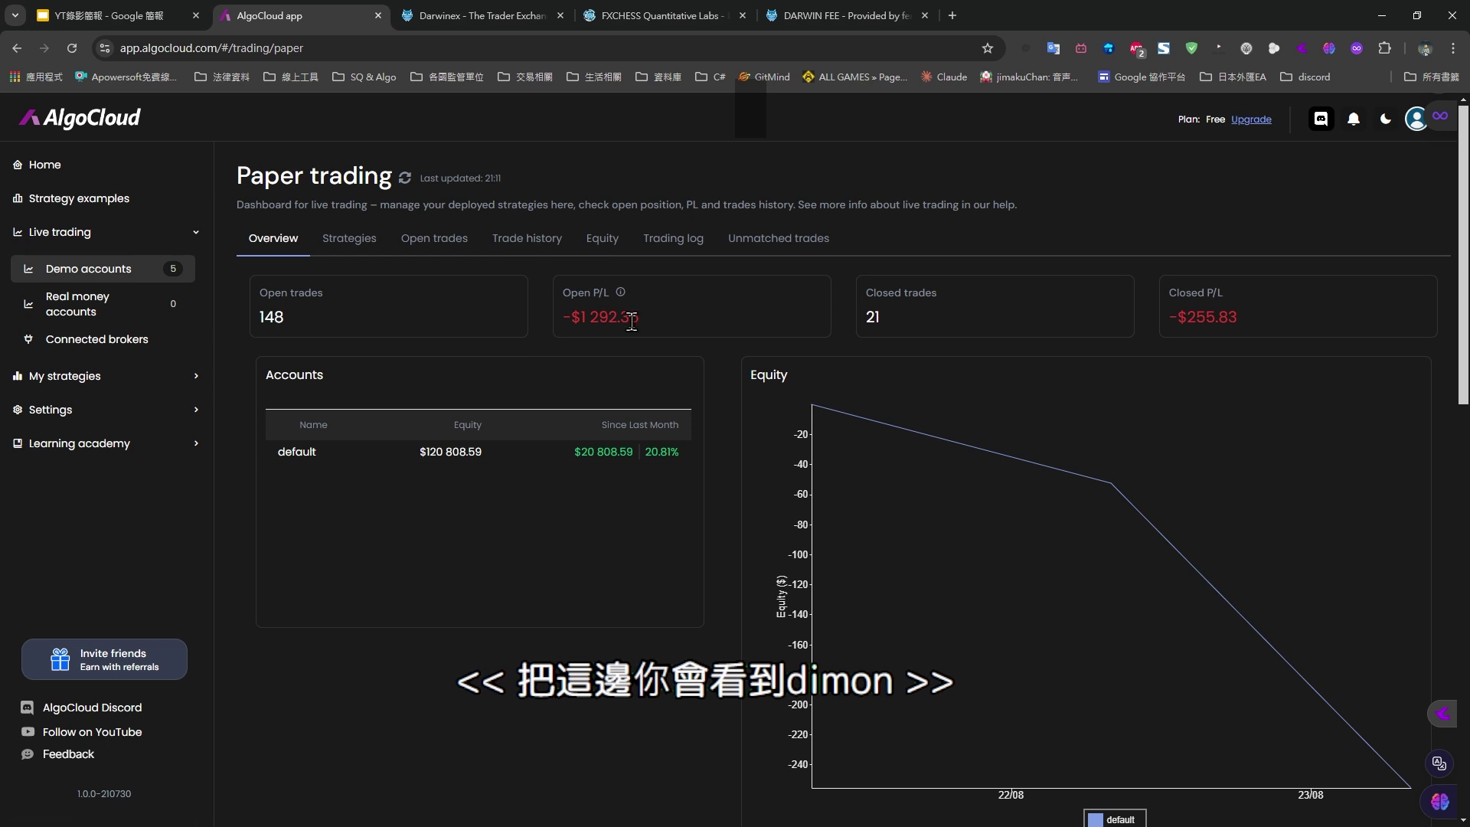
# List the demo account's deployed strategies and highlight the open position counts of Strategy 0.10544 and Strategy 0.4114
pyautogui.click(375, 245)
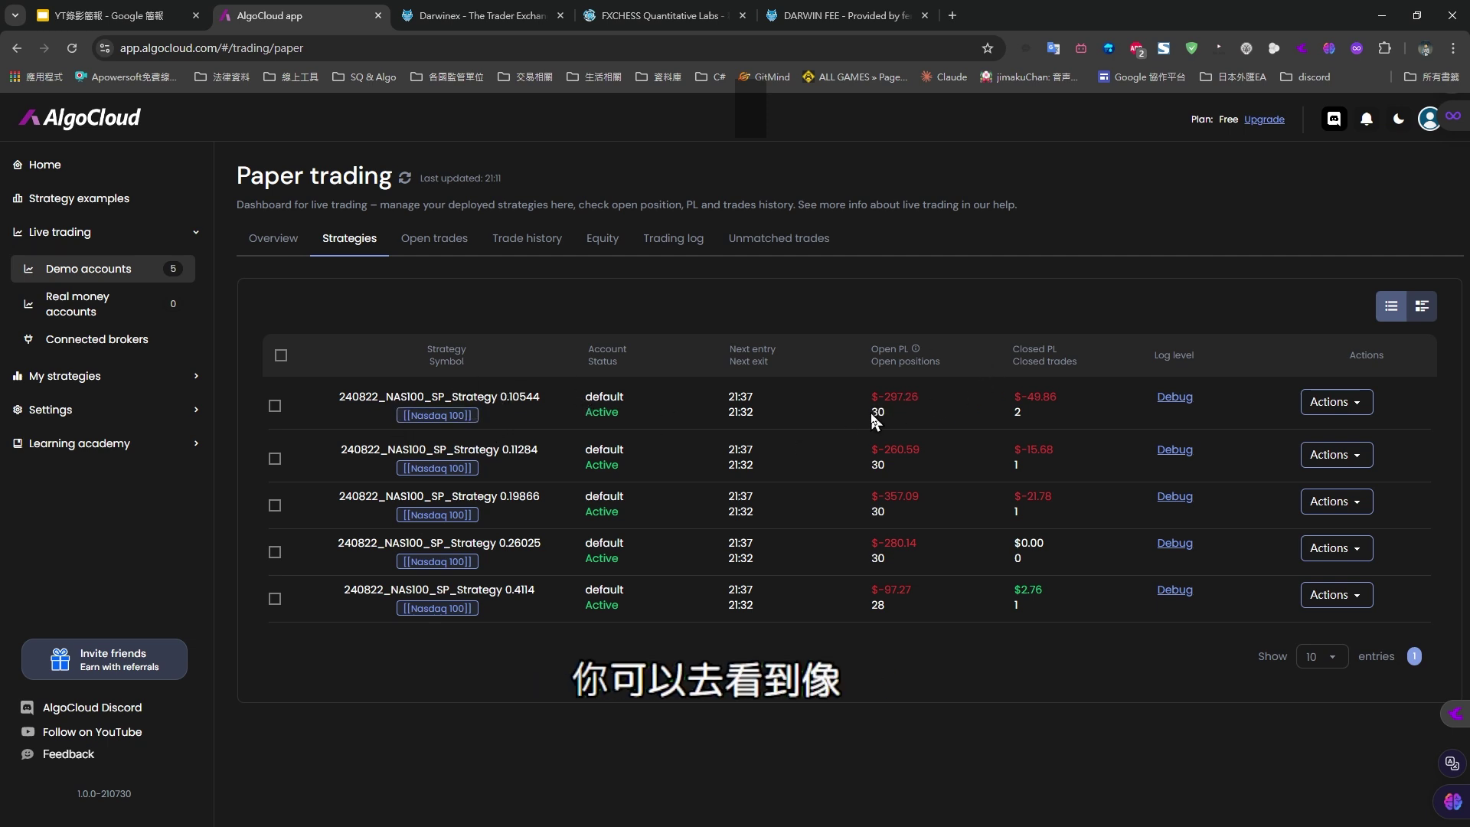
pyautogui.moveTo(871, 412); pyautogui.dragTo(889, 413)
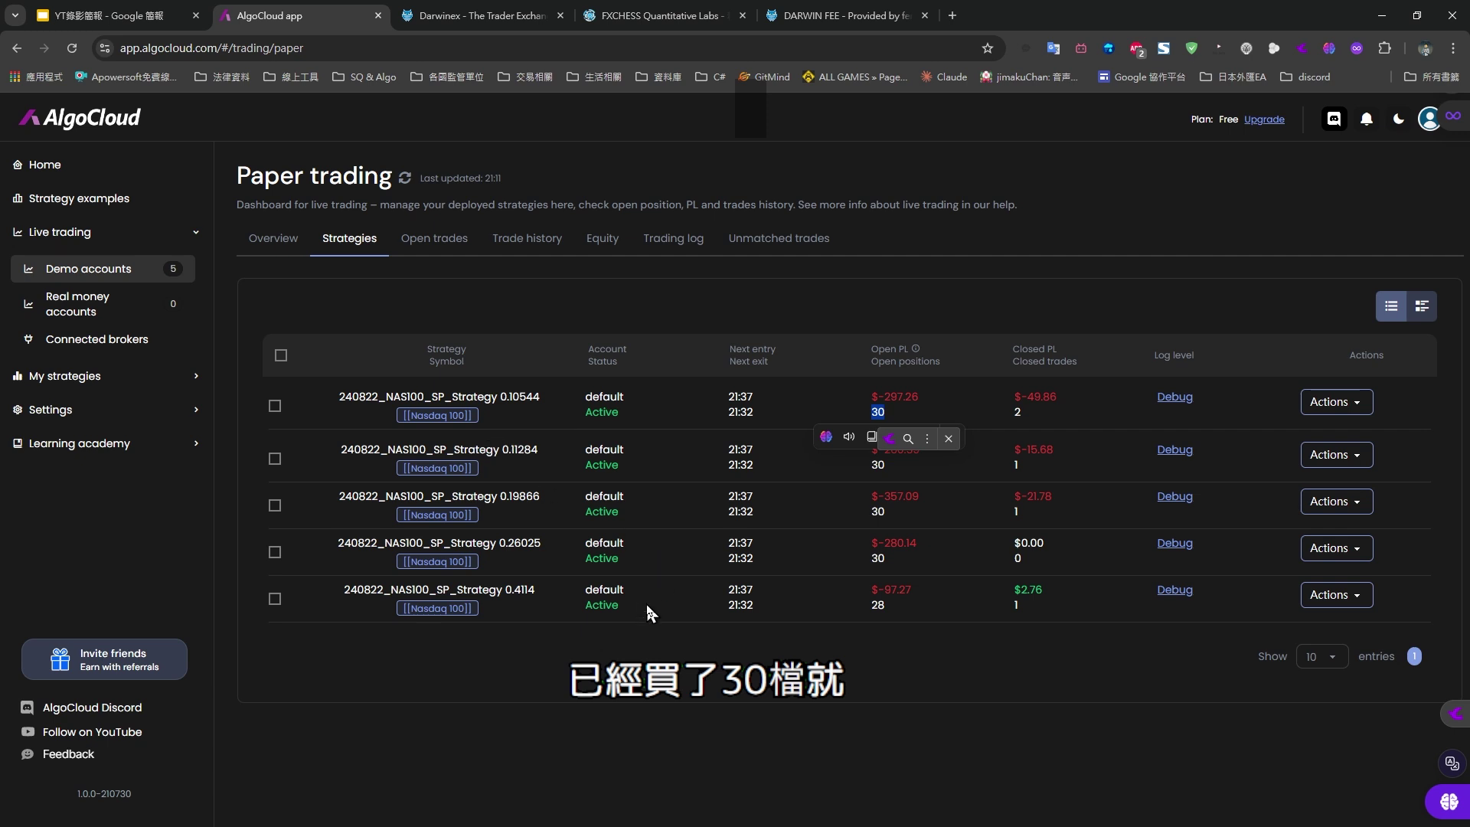
pyautogui.click(878, 457)
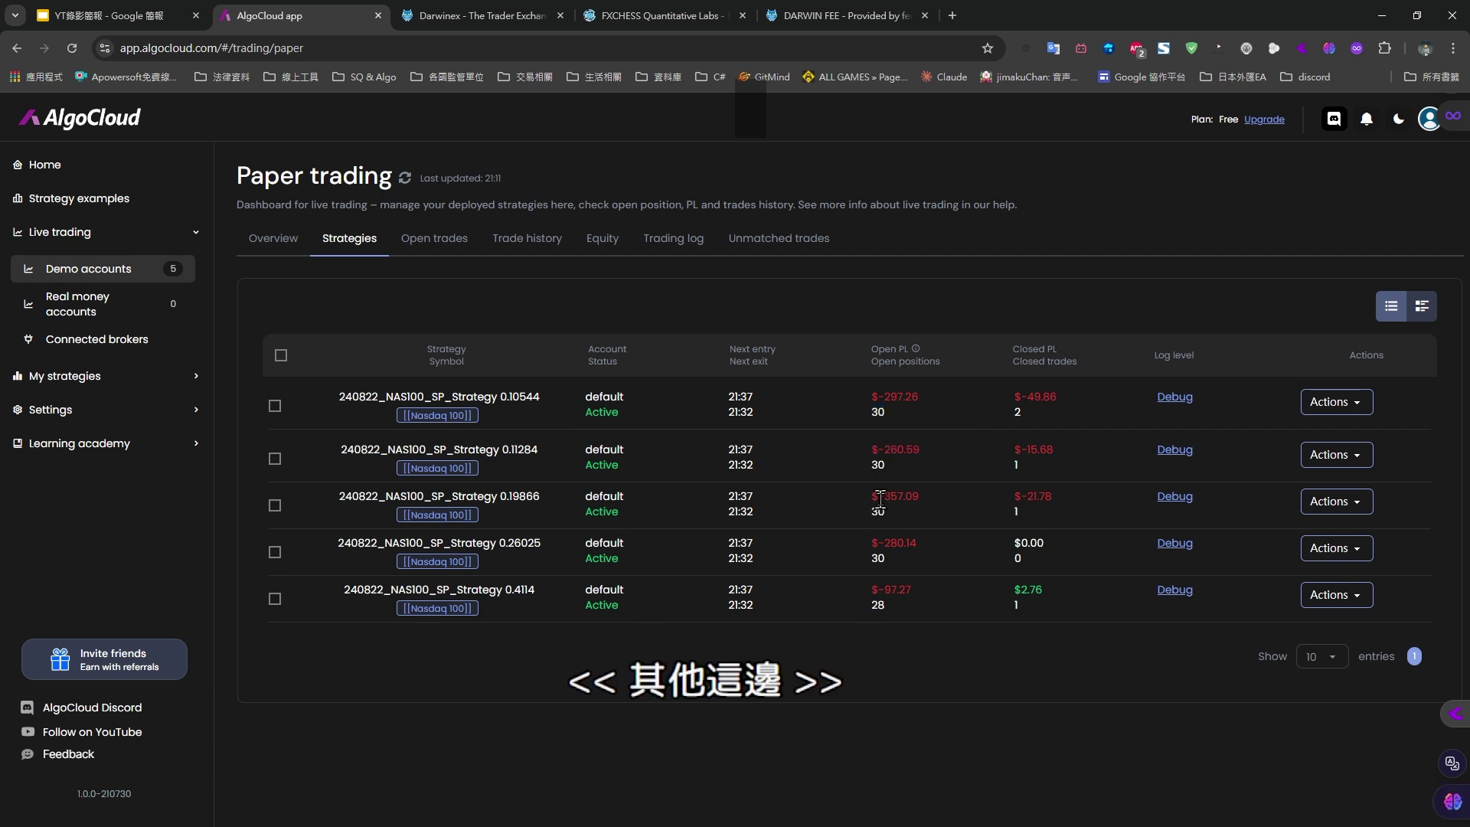
pyautogui.moveTo(872, 604); pyautogui.dragTo(886, 606)
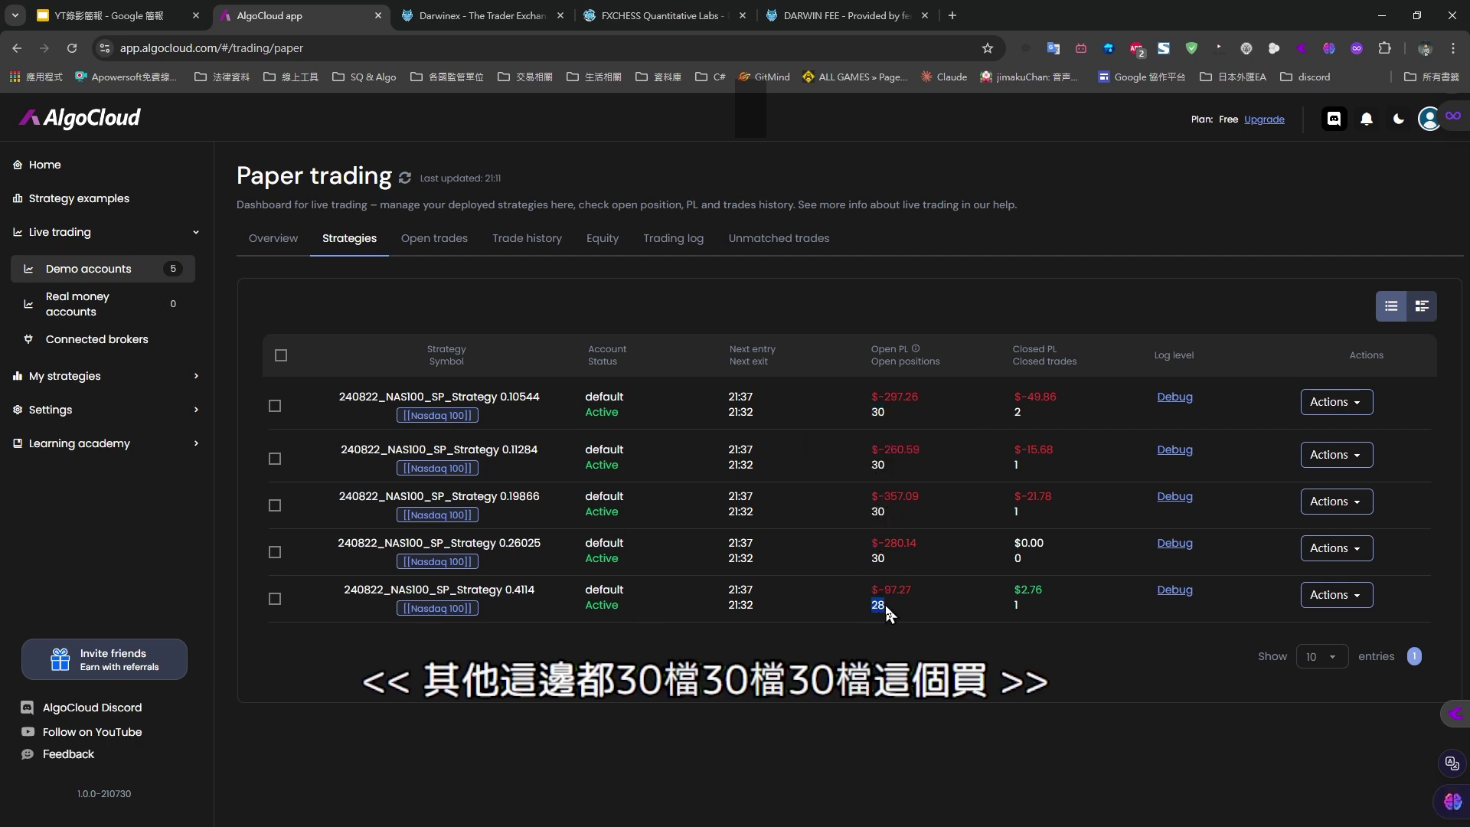
pyautogui.click(884, 698)
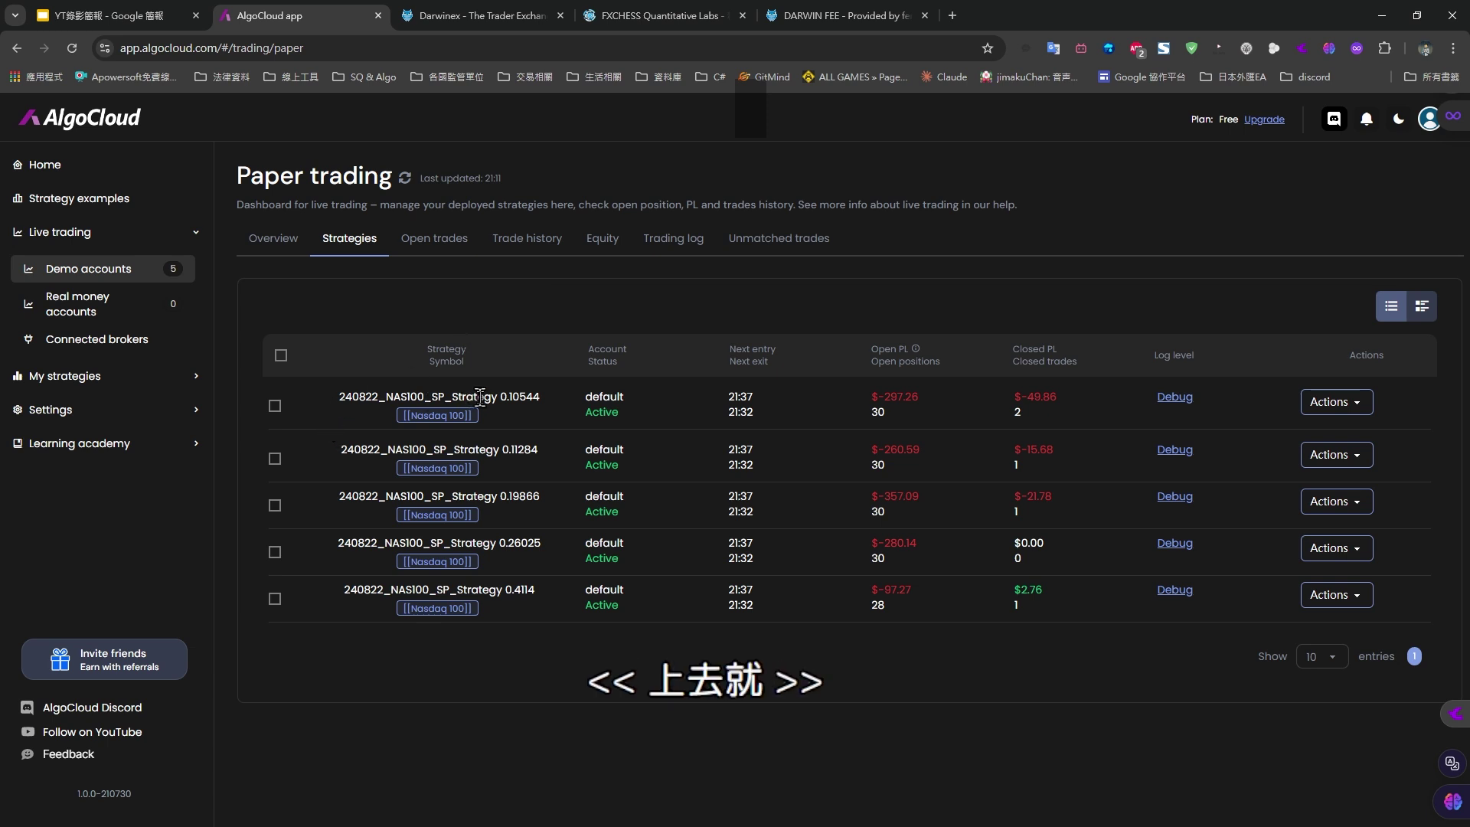
# Create a new stockpicker strategy in the AlgoCloud strategy editor
pyautogui.click(72, 377)
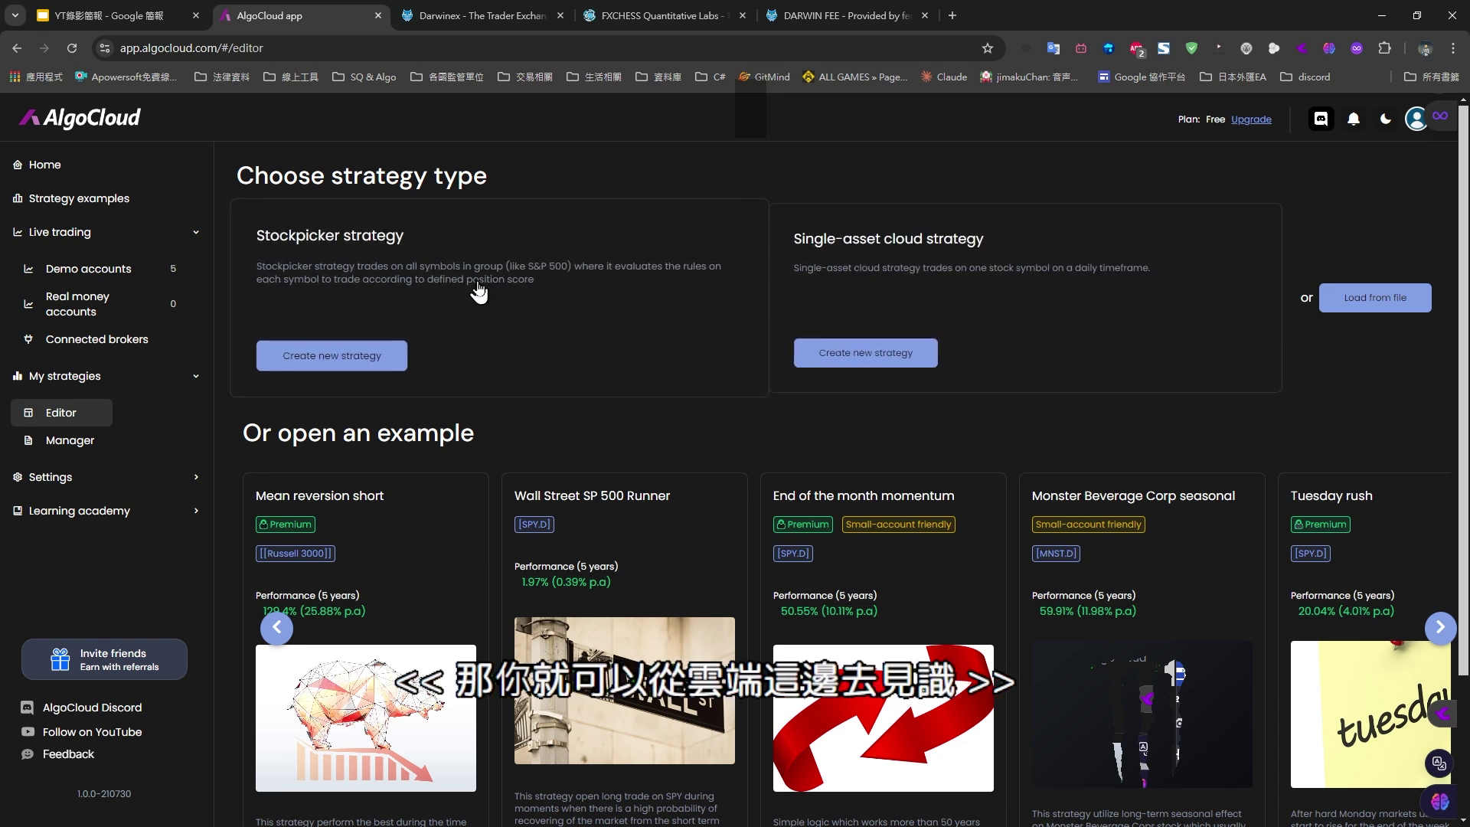
pyautogui.click(342, 360)
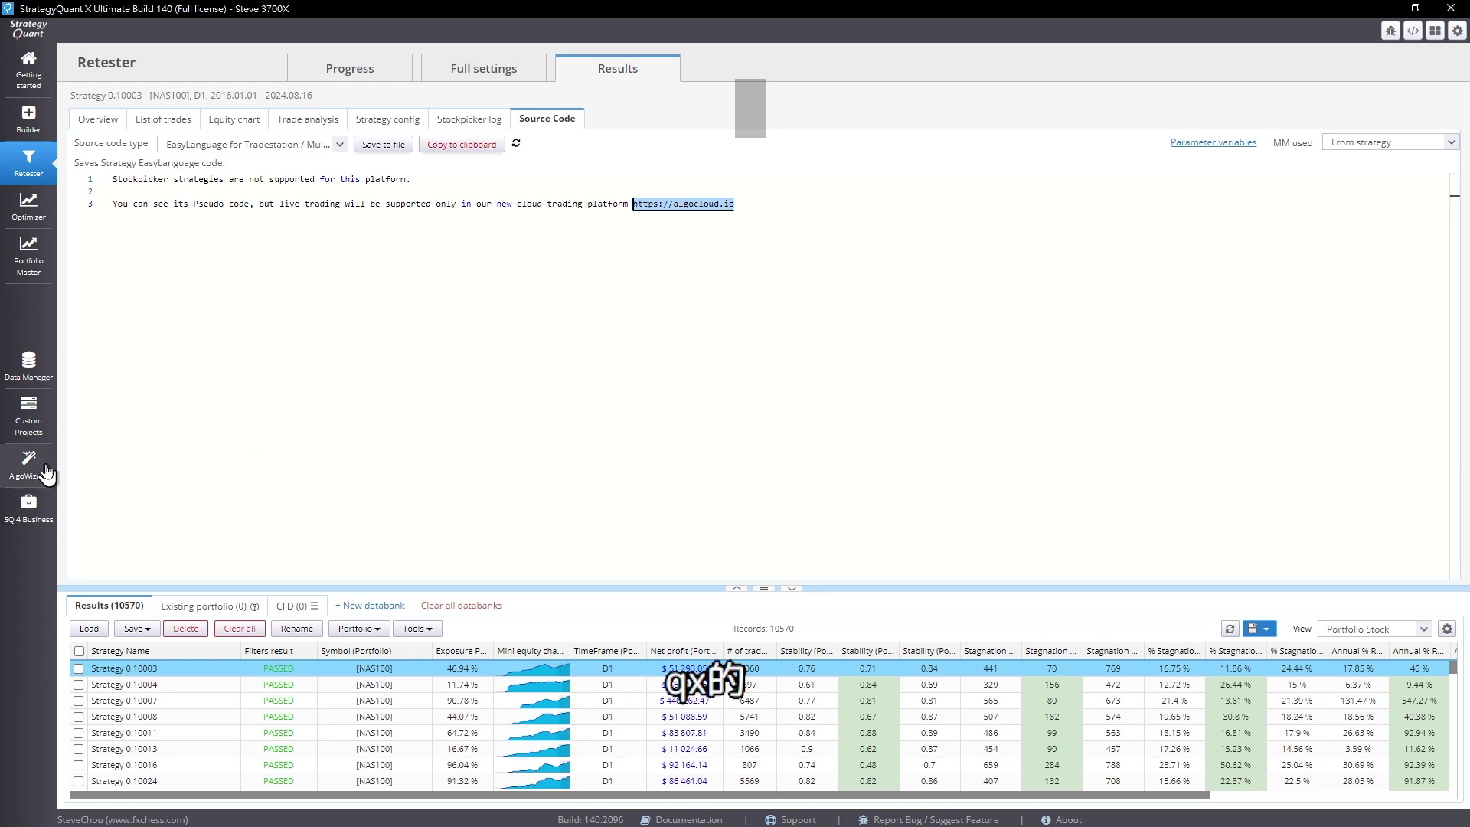
# Switch to AlgoWizard in StrategyQuant X and create a single-asset strategy named New Strategy with the Simple Editor
pyautogui.click(29, 463)
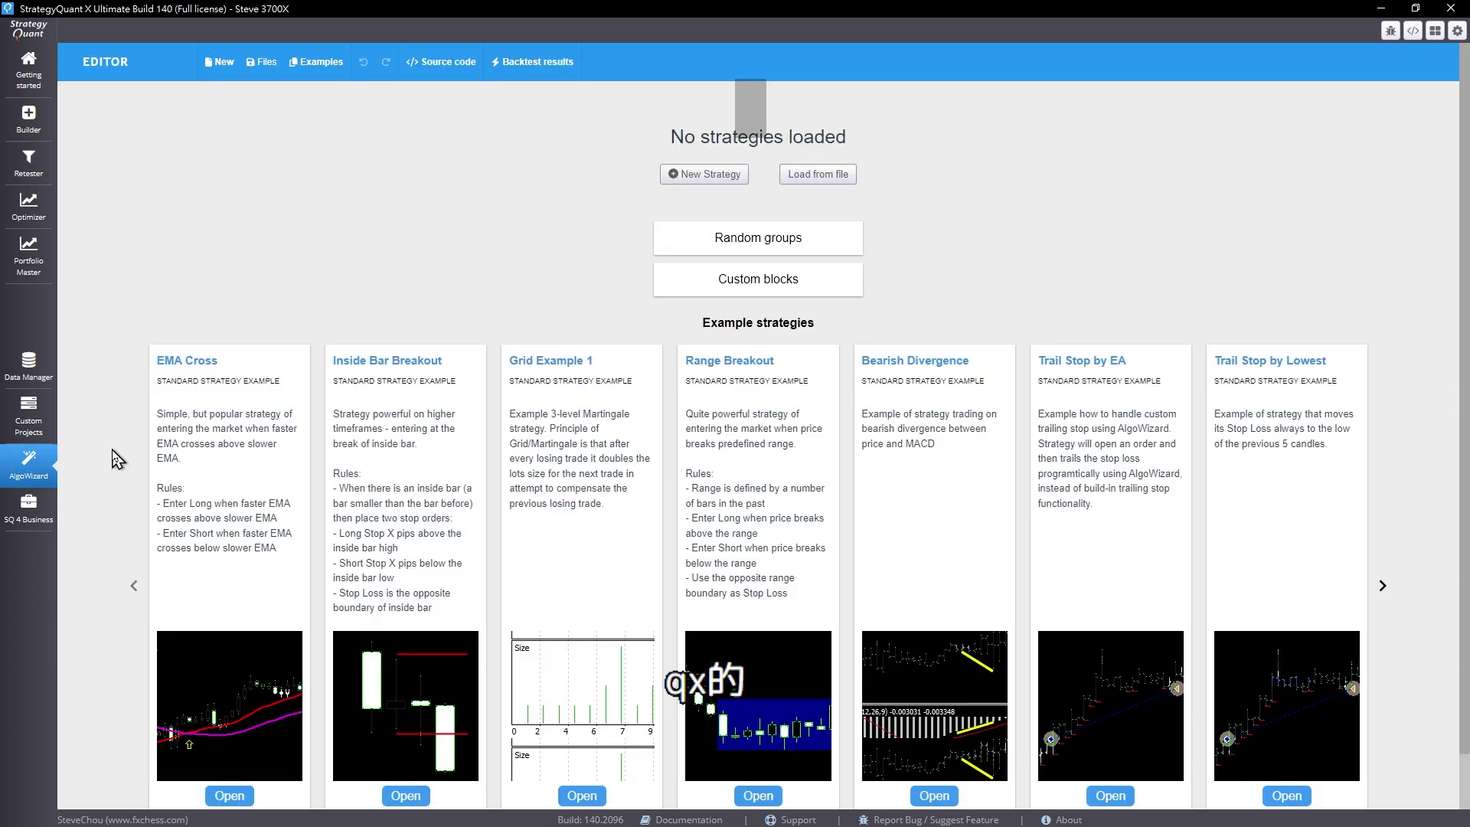
pyautogui.click(715, 175)
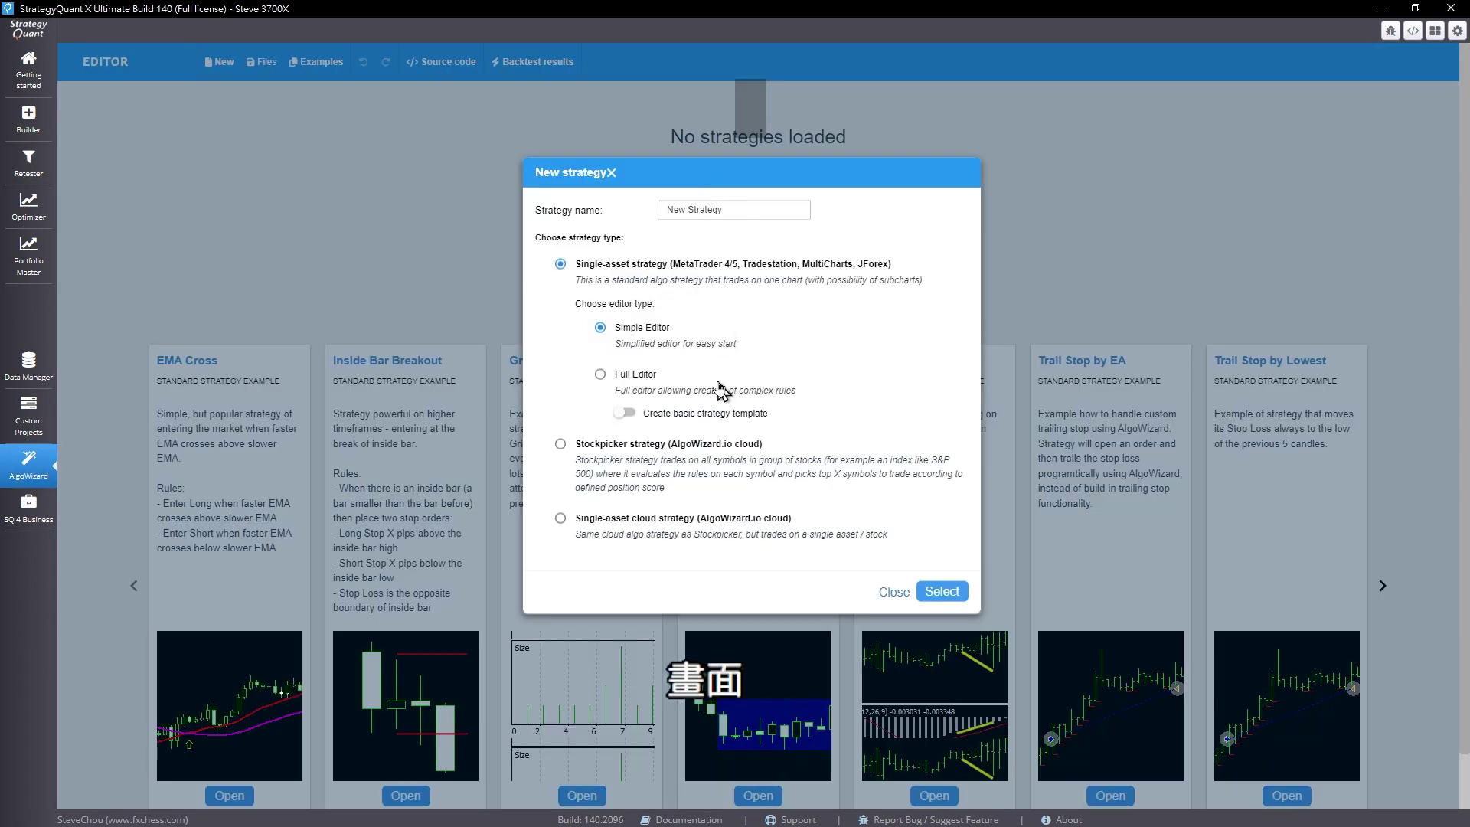
pyautogui.click(931, 593)
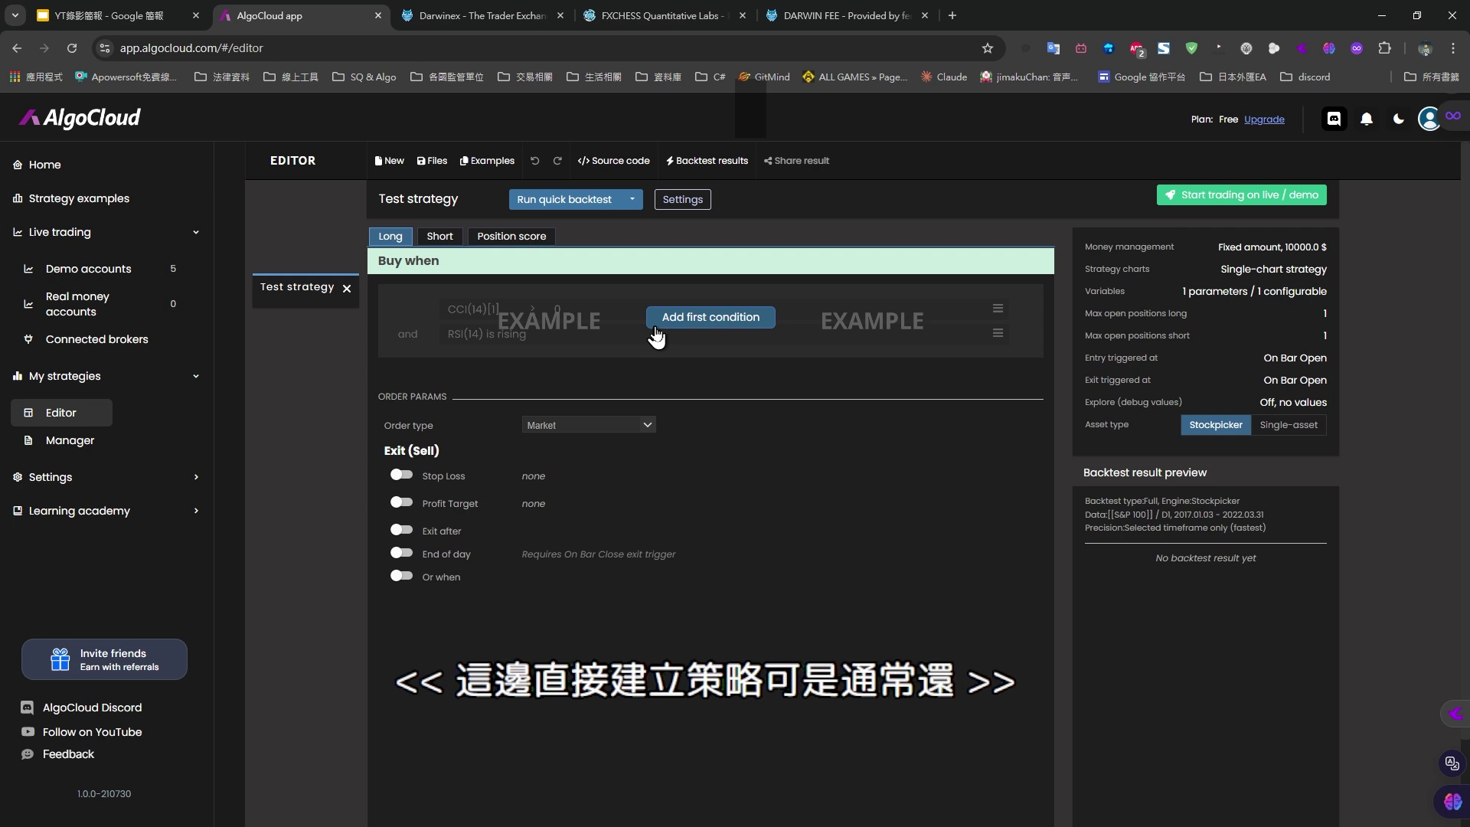
# Check the saved strategies in AlgoCloud's strategy manager, return to the editor and close Test strategy
pyautogui.click(79, 446)
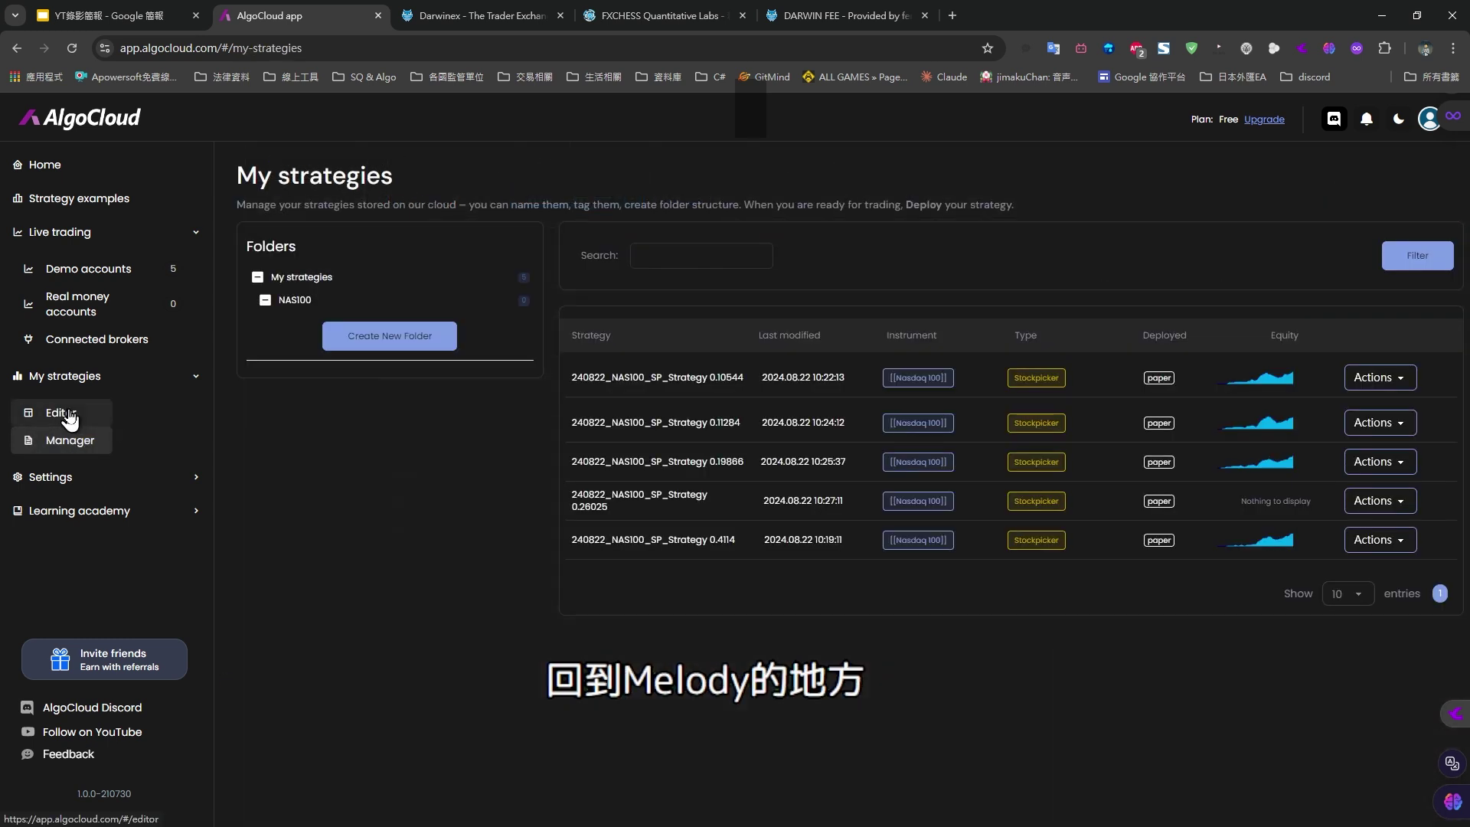
pyautogui.click(65, 419)
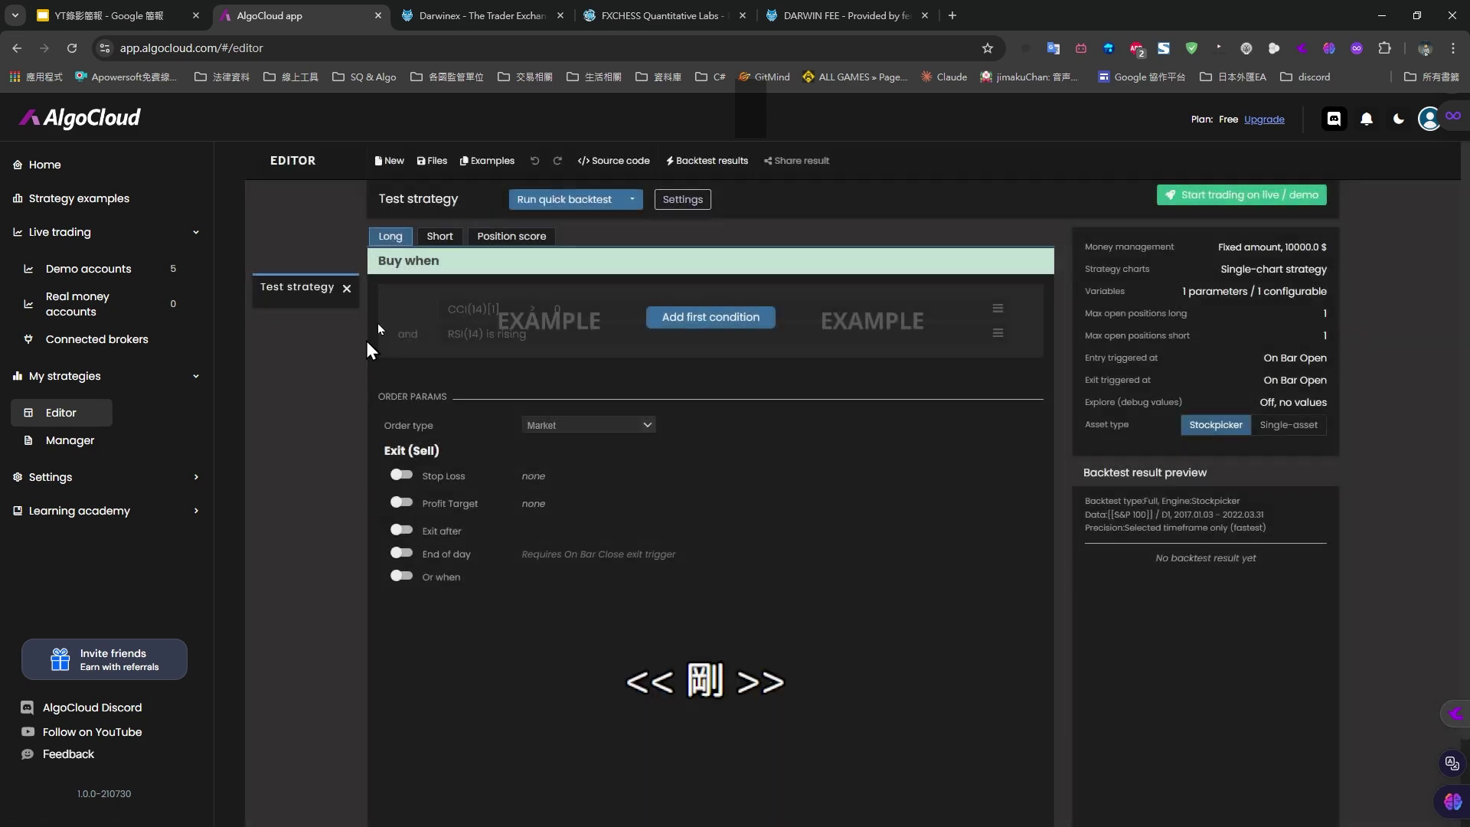
pyautogui.click(347, 290)
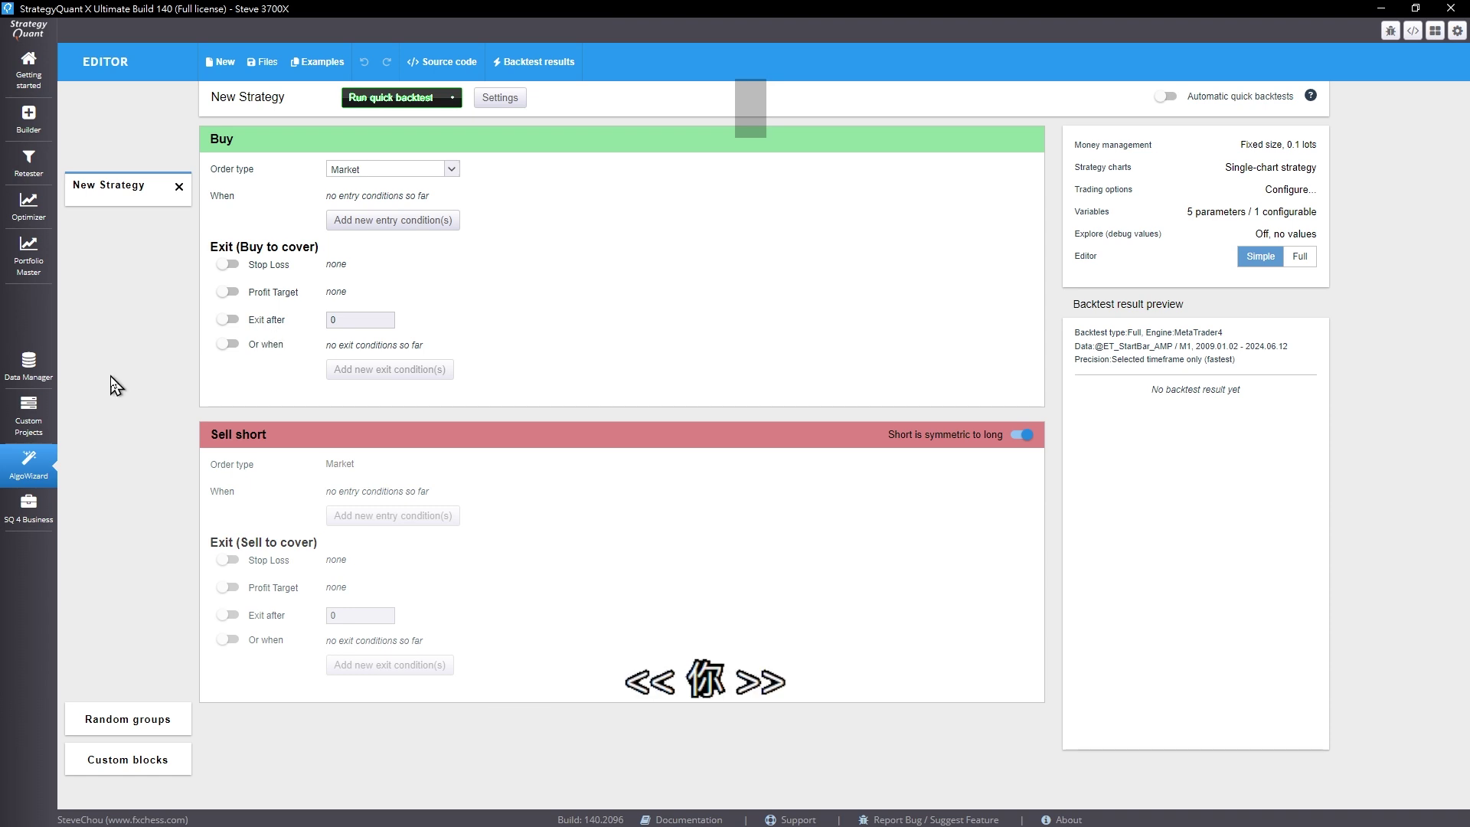
# Return to the Retester results in StrategyQuant X and save Strategy 0.10003 to the desktop in SQ X format
pyautogui.click(28, 161)
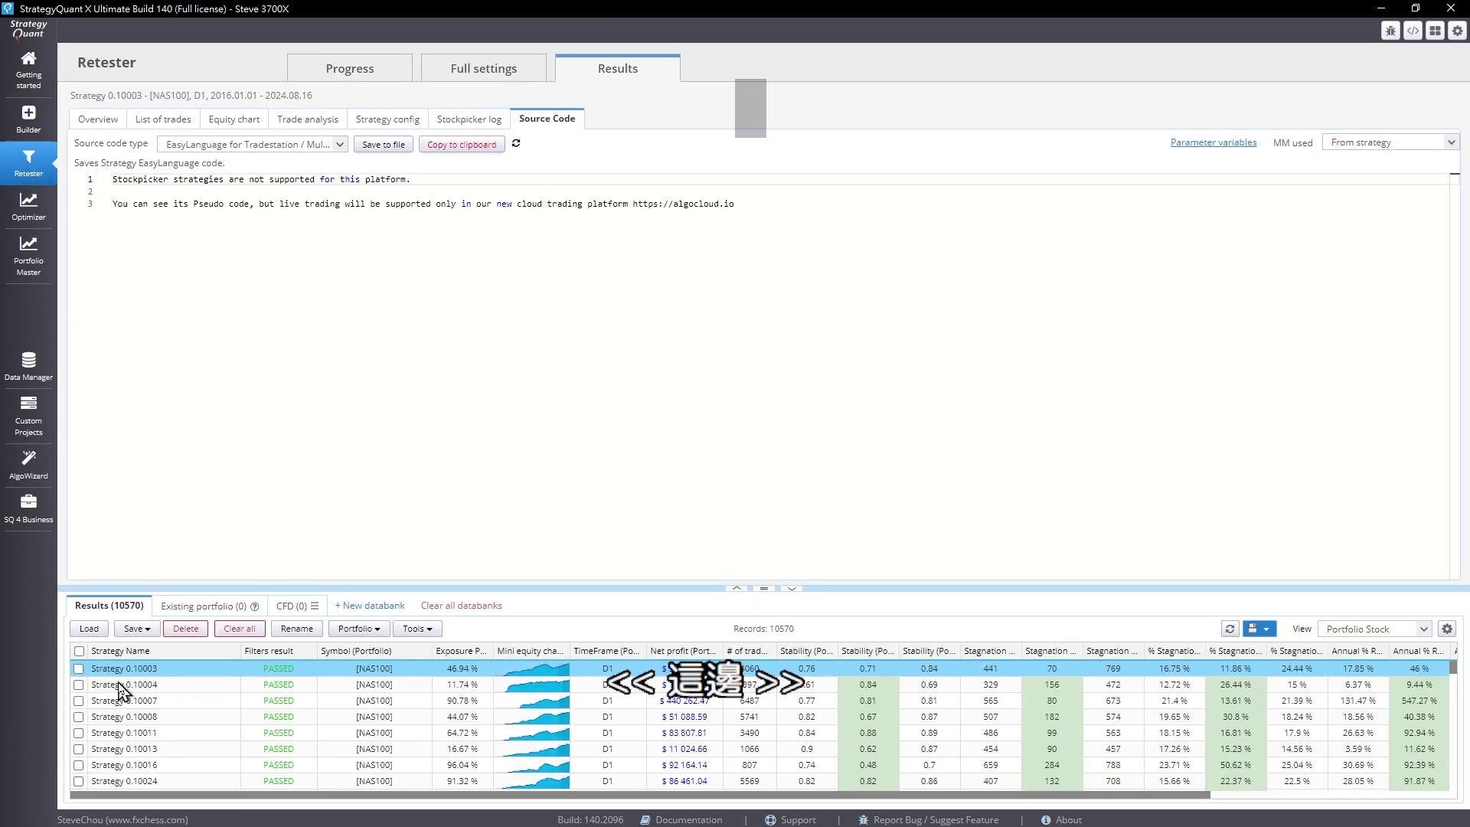
pyautogui.click(78, 669)
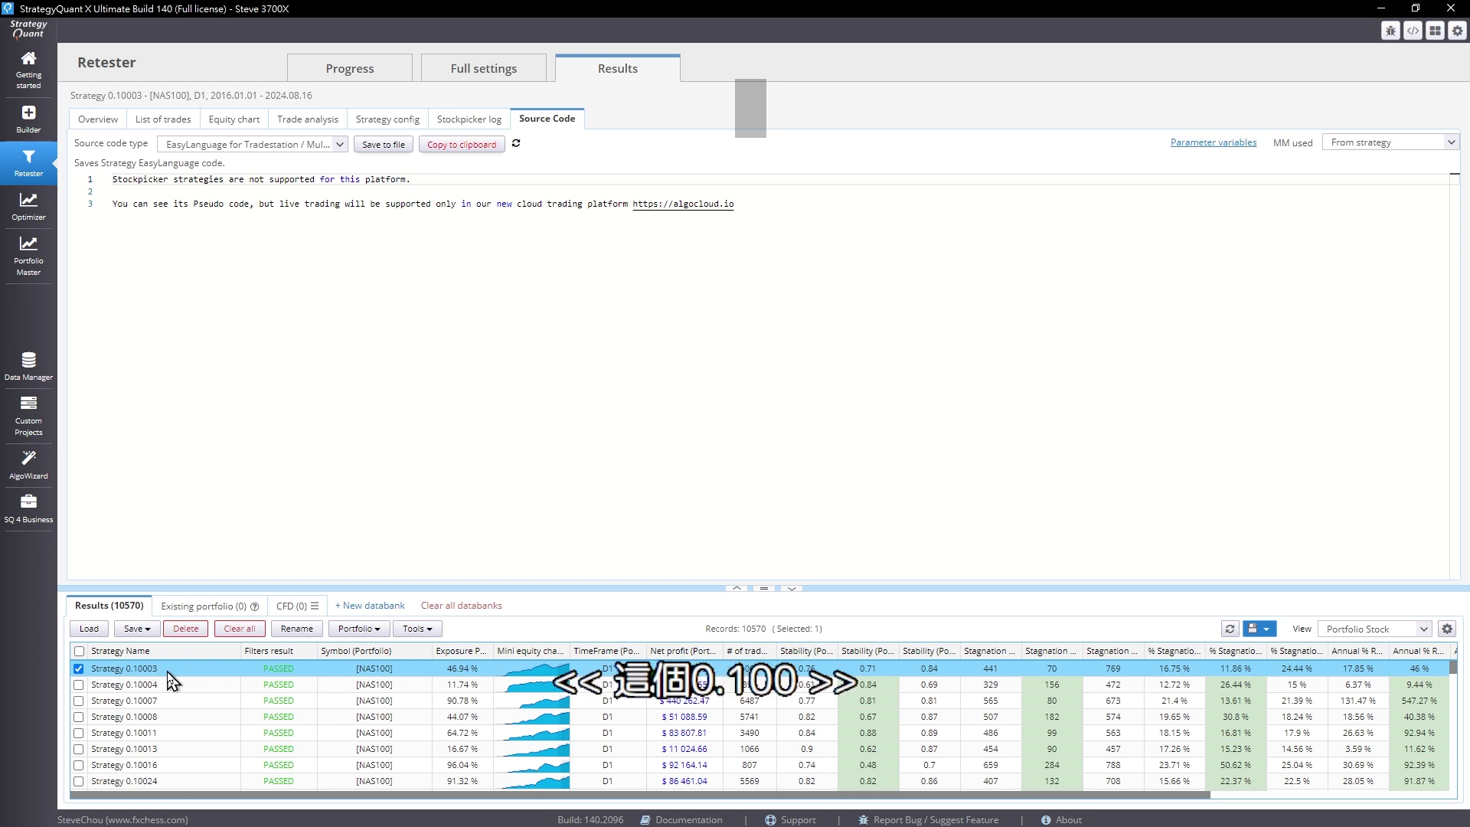
pyautogui.click(145, 632)
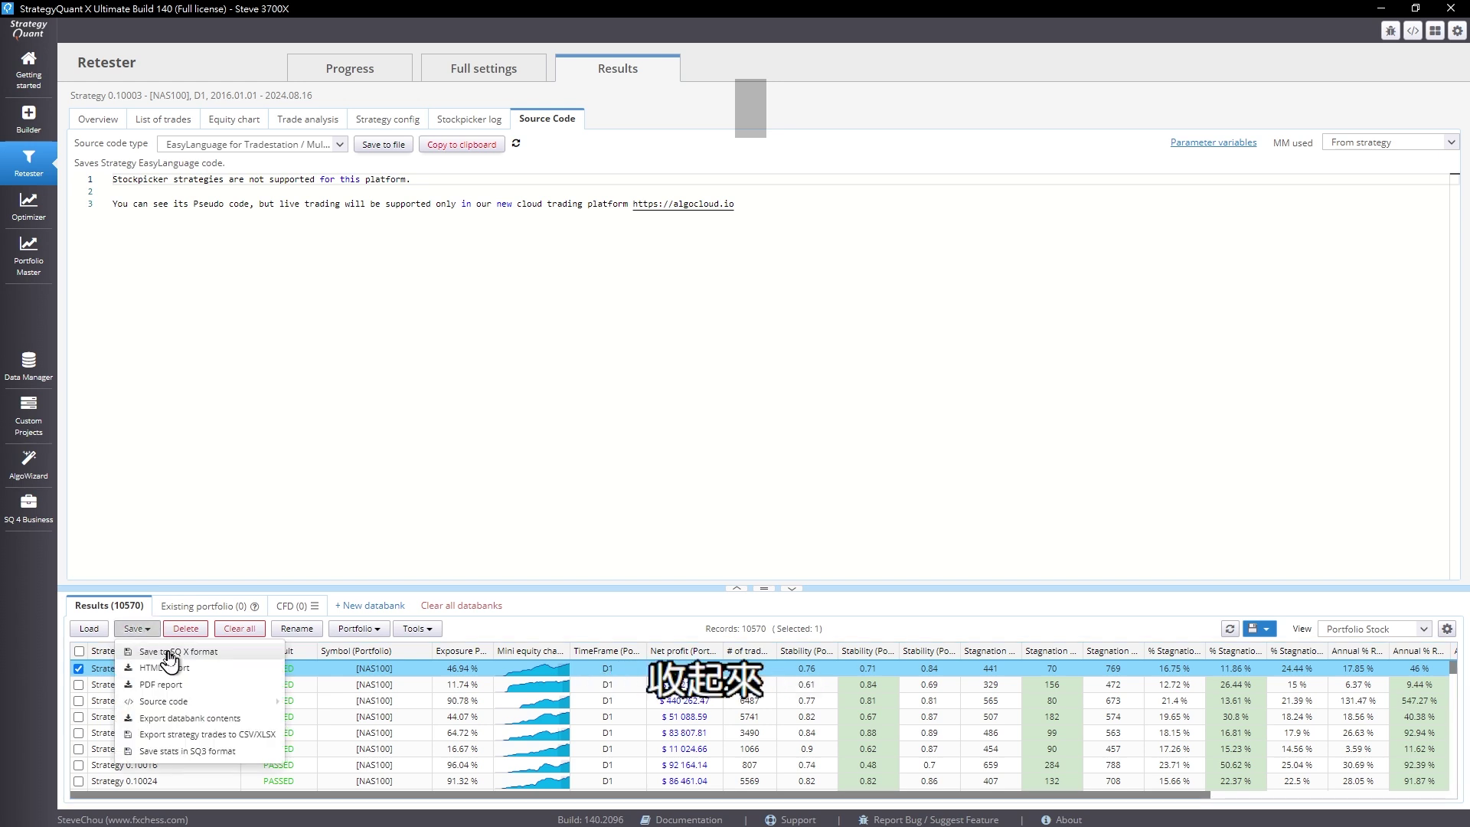
pyautogui.click(174, 654)
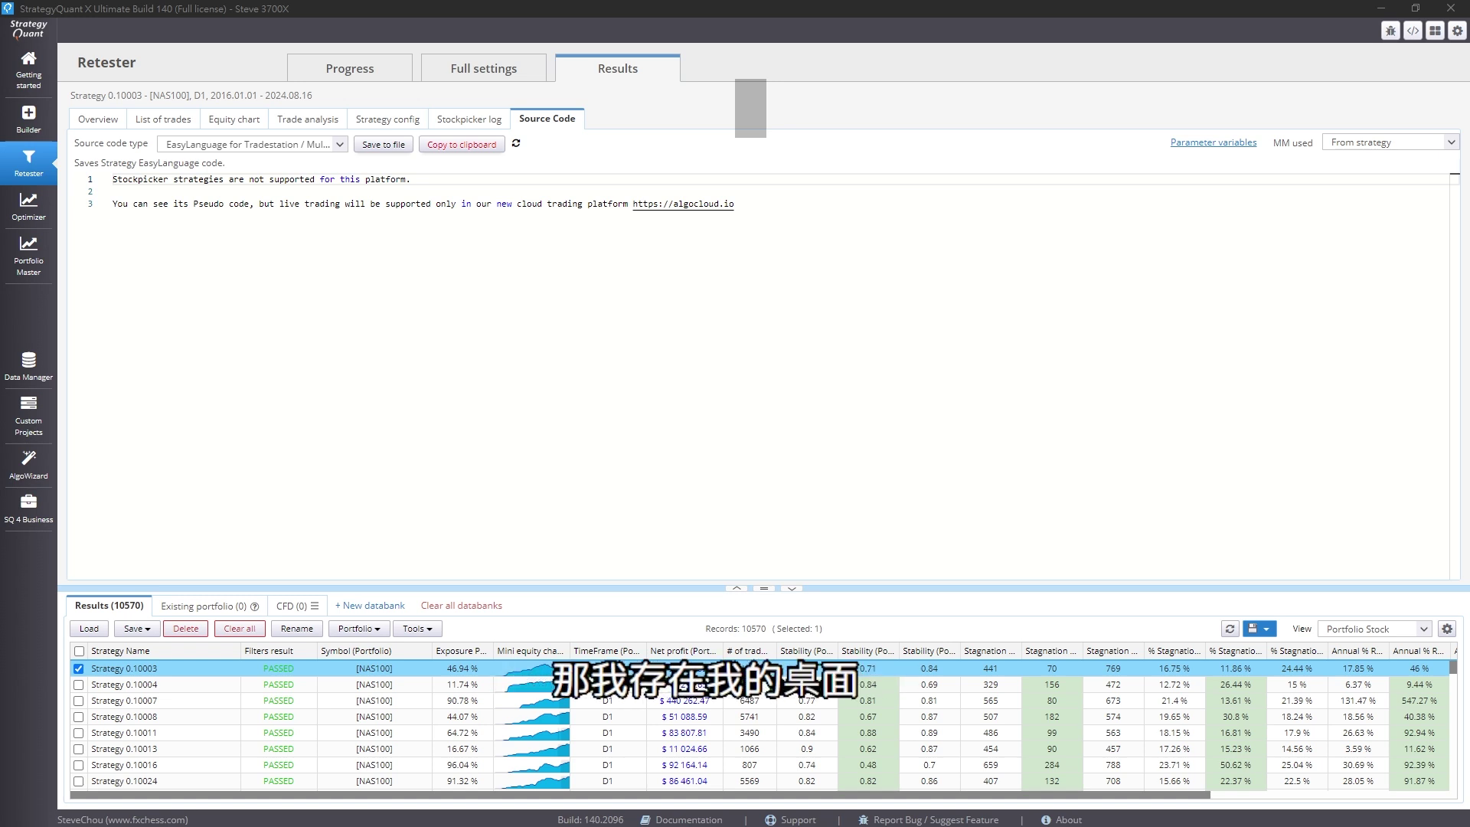
pyautogui.press('Return')
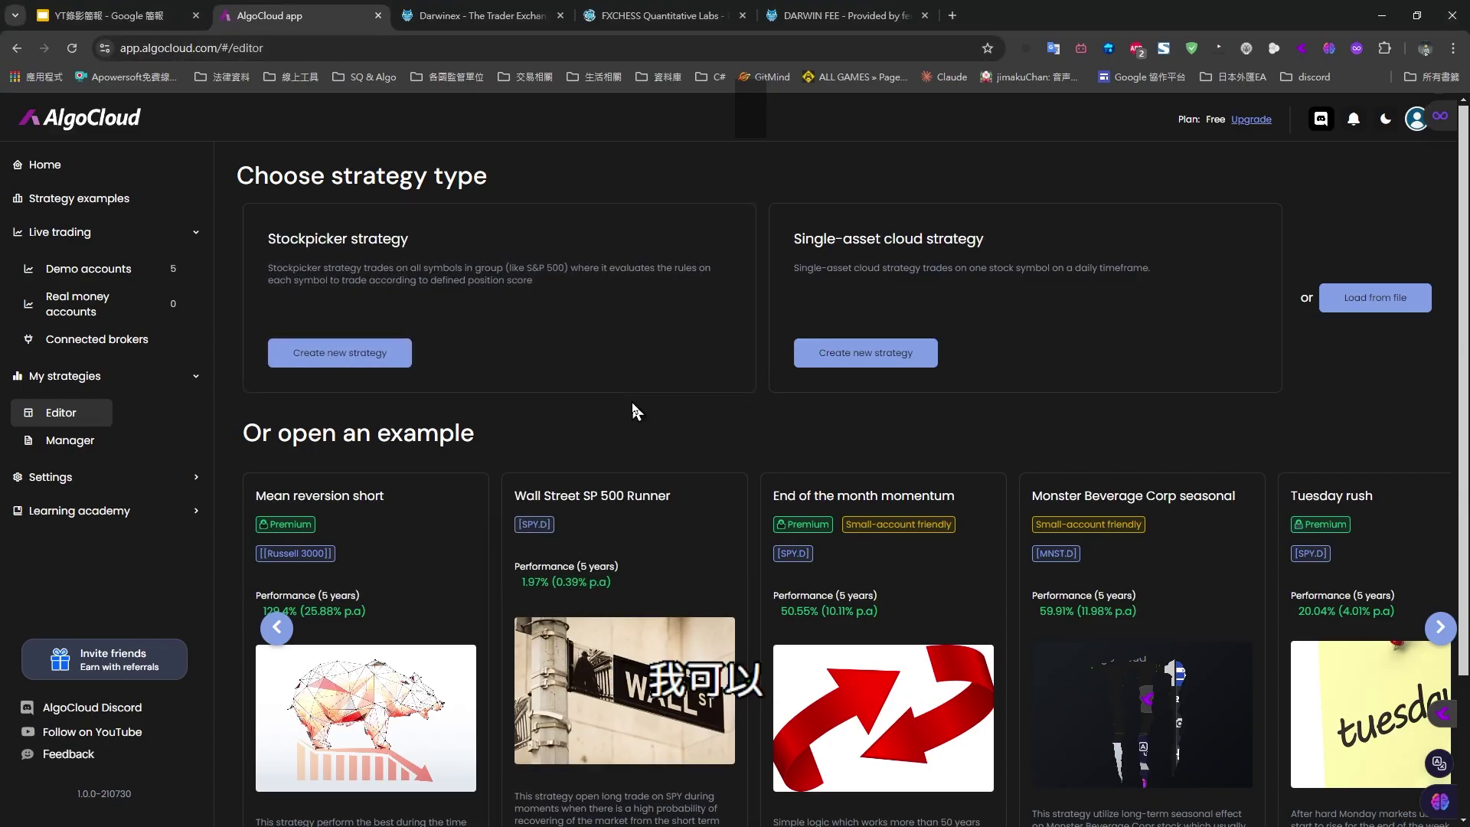
# Load the file Strategy 0.10003.sqx from the desktop into the AlgoCloud editor
pyautogui.click(1361, 307)
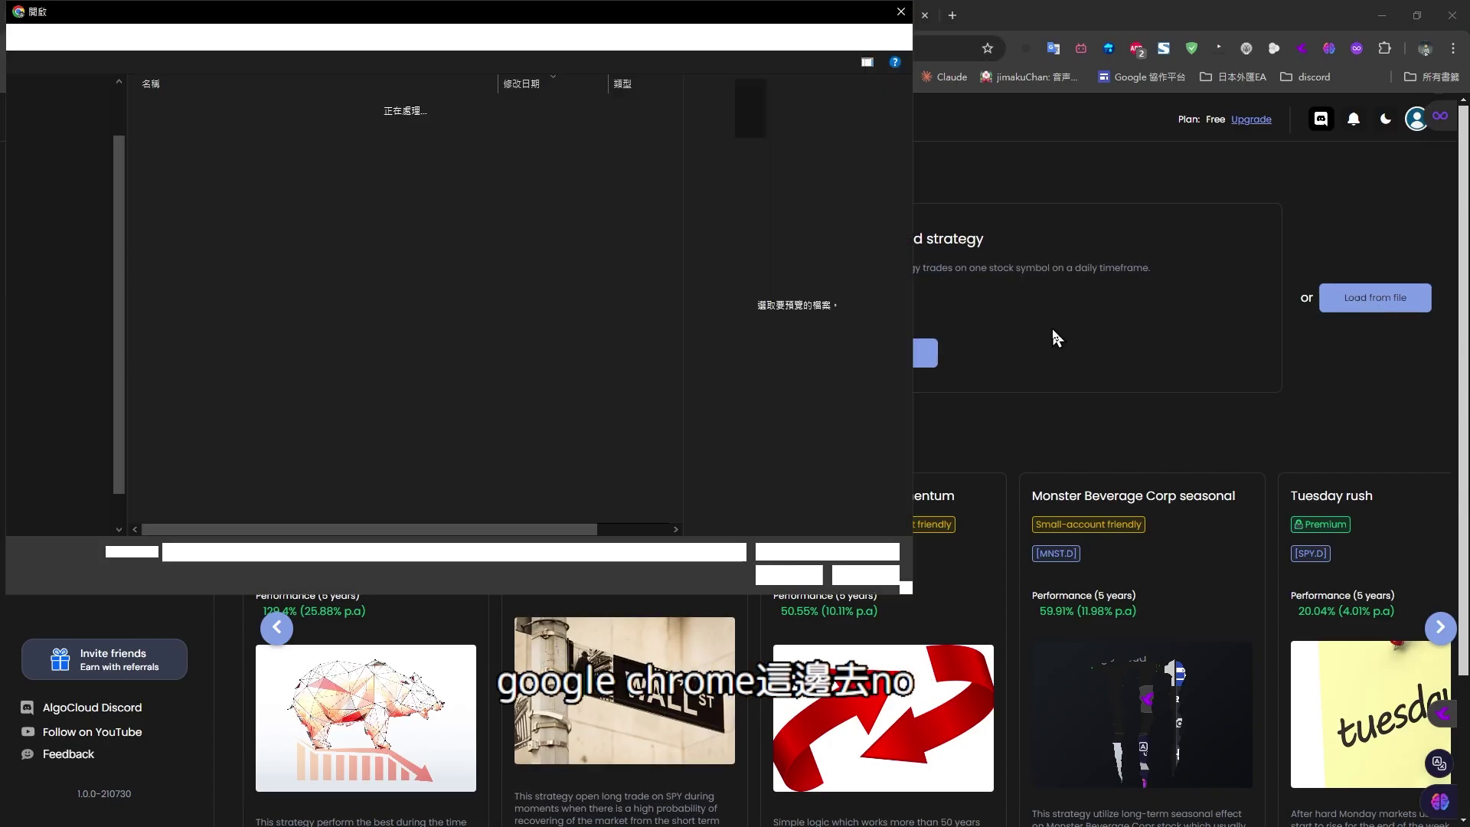
pyautogui.moveTo(334, 15); pyautogui.dragTo(554, 89)
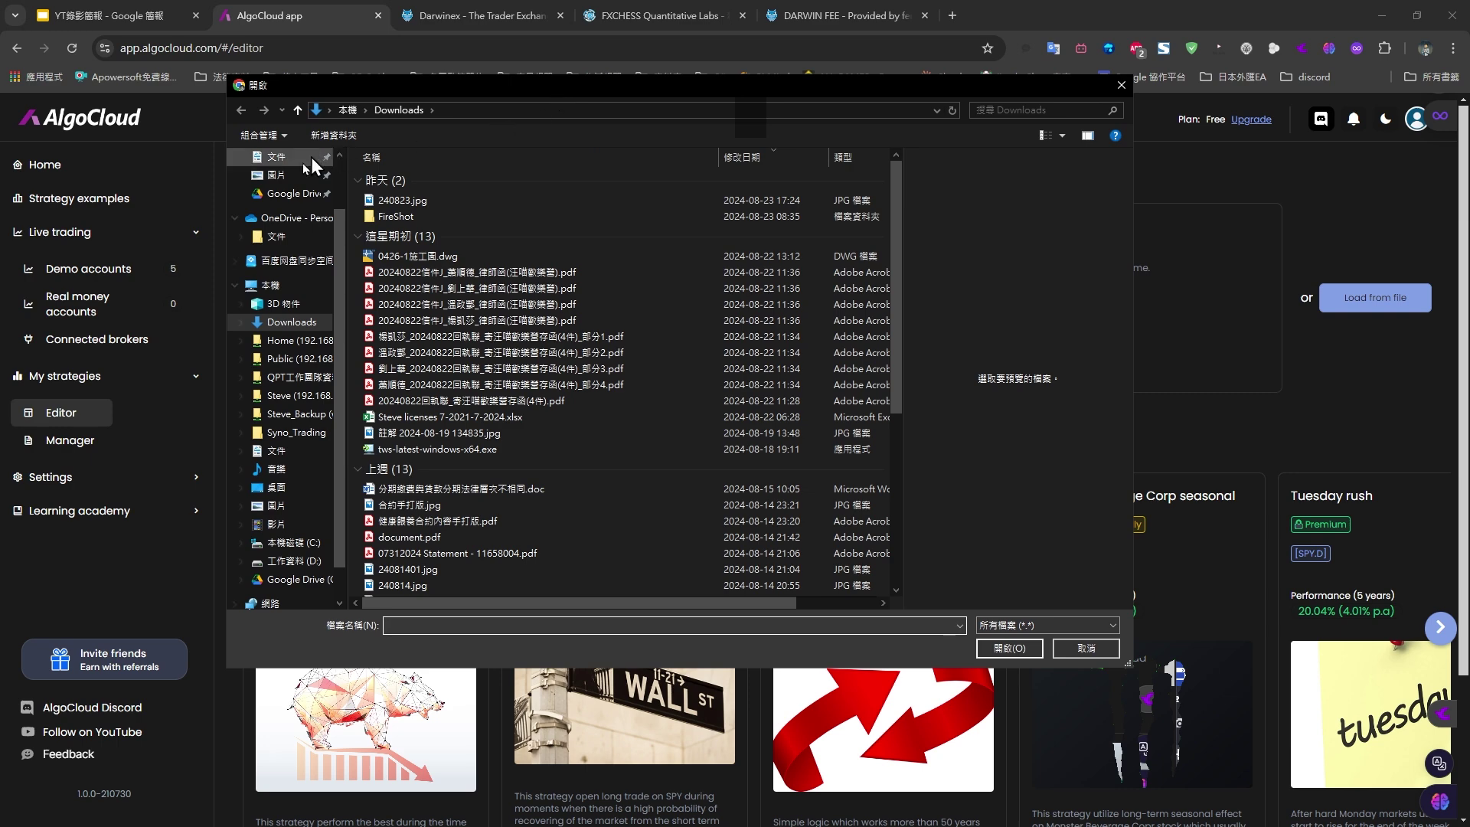
pyautogui.scroll(2, 282, 182)
pyautogui.click(280, 187)
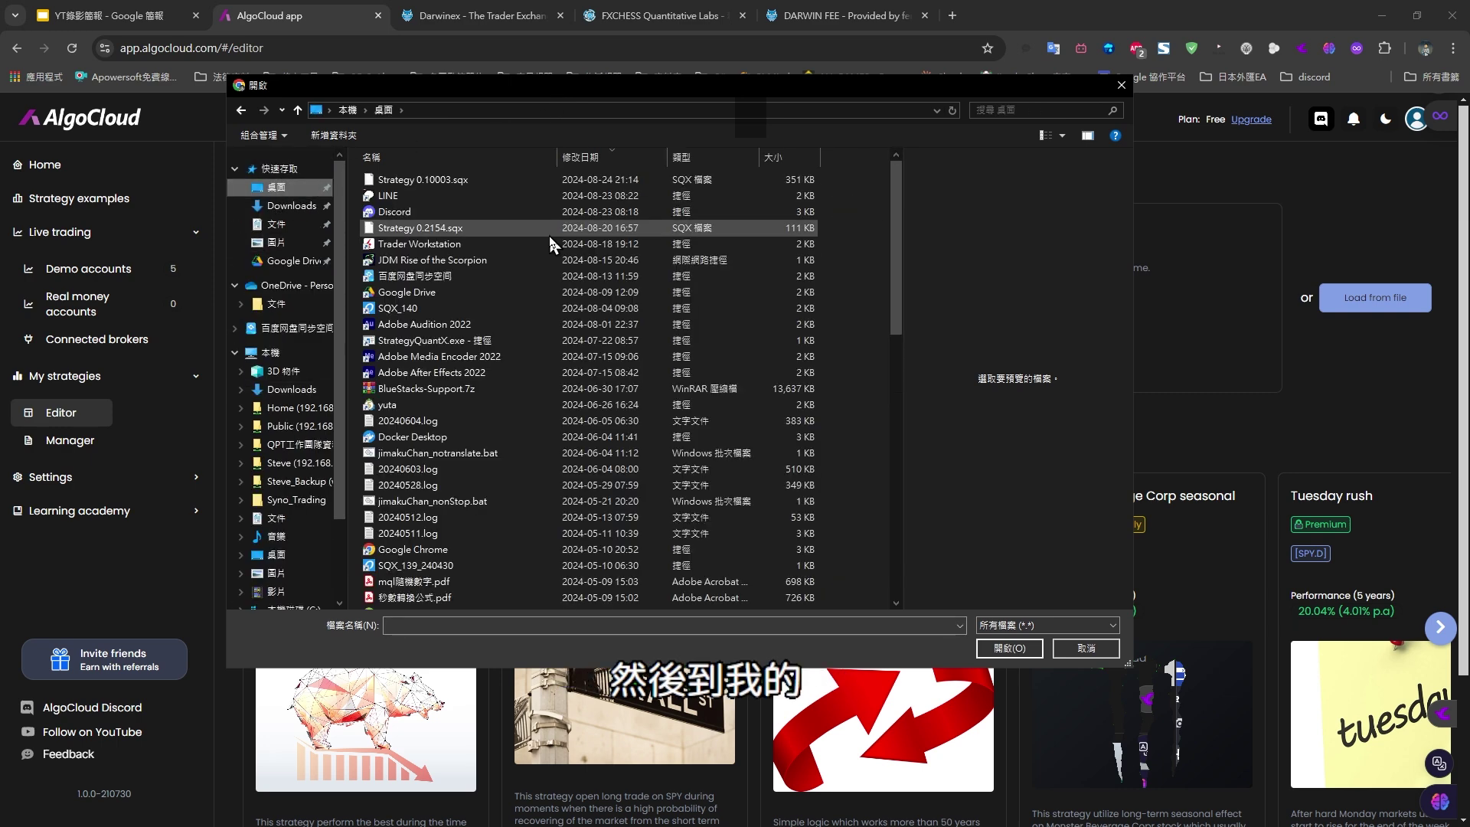
pyautogui.click(415, 177)
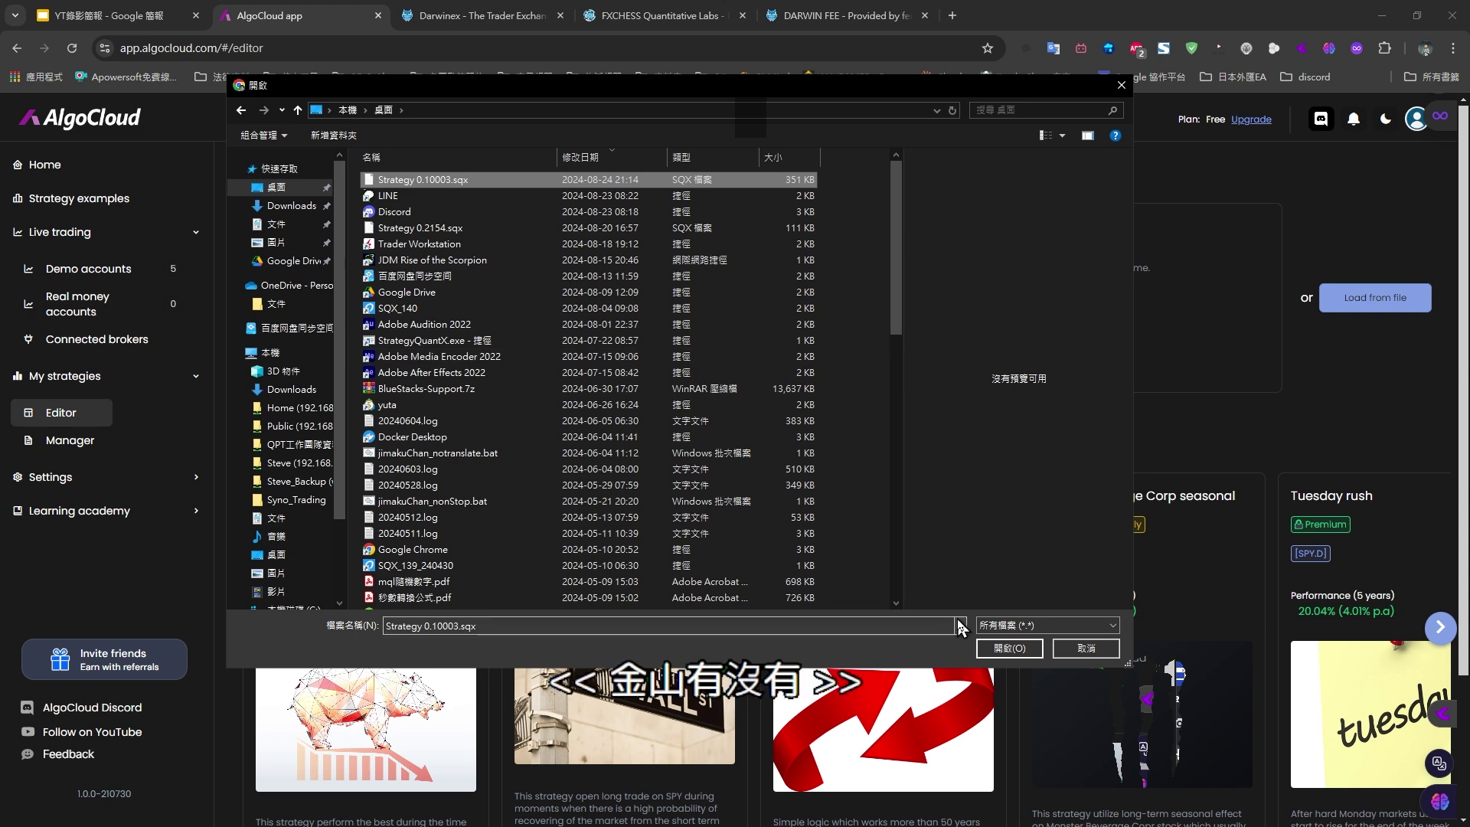
pyautogui.click(995, 649)
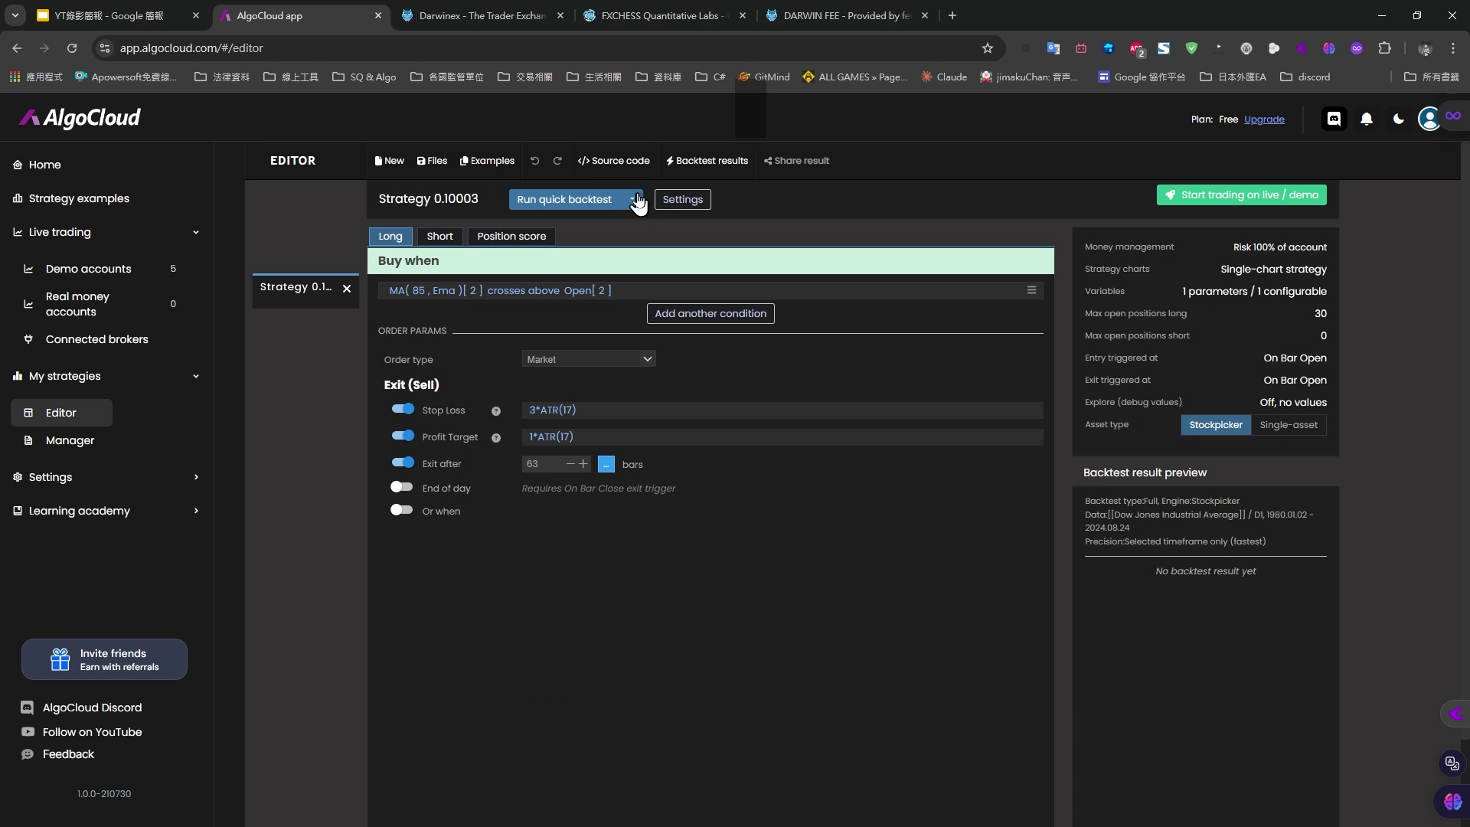
# Set the backtest symbol to Nasdaq 100 and the start day to 2016.01.01 in the strategy's backtest settings
pyautogui.click(682, 201)
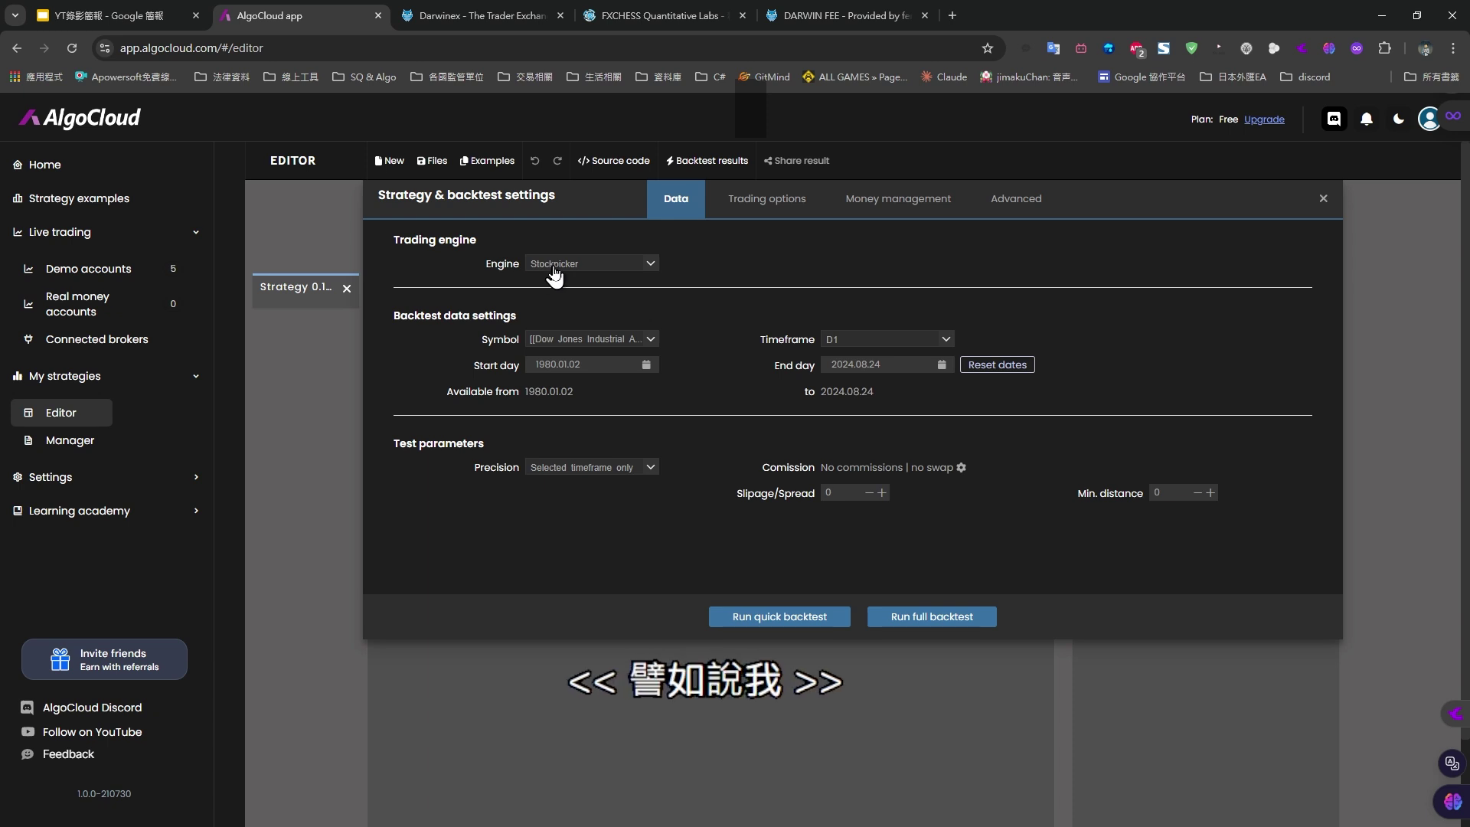
pyautogui.click(621, 341)
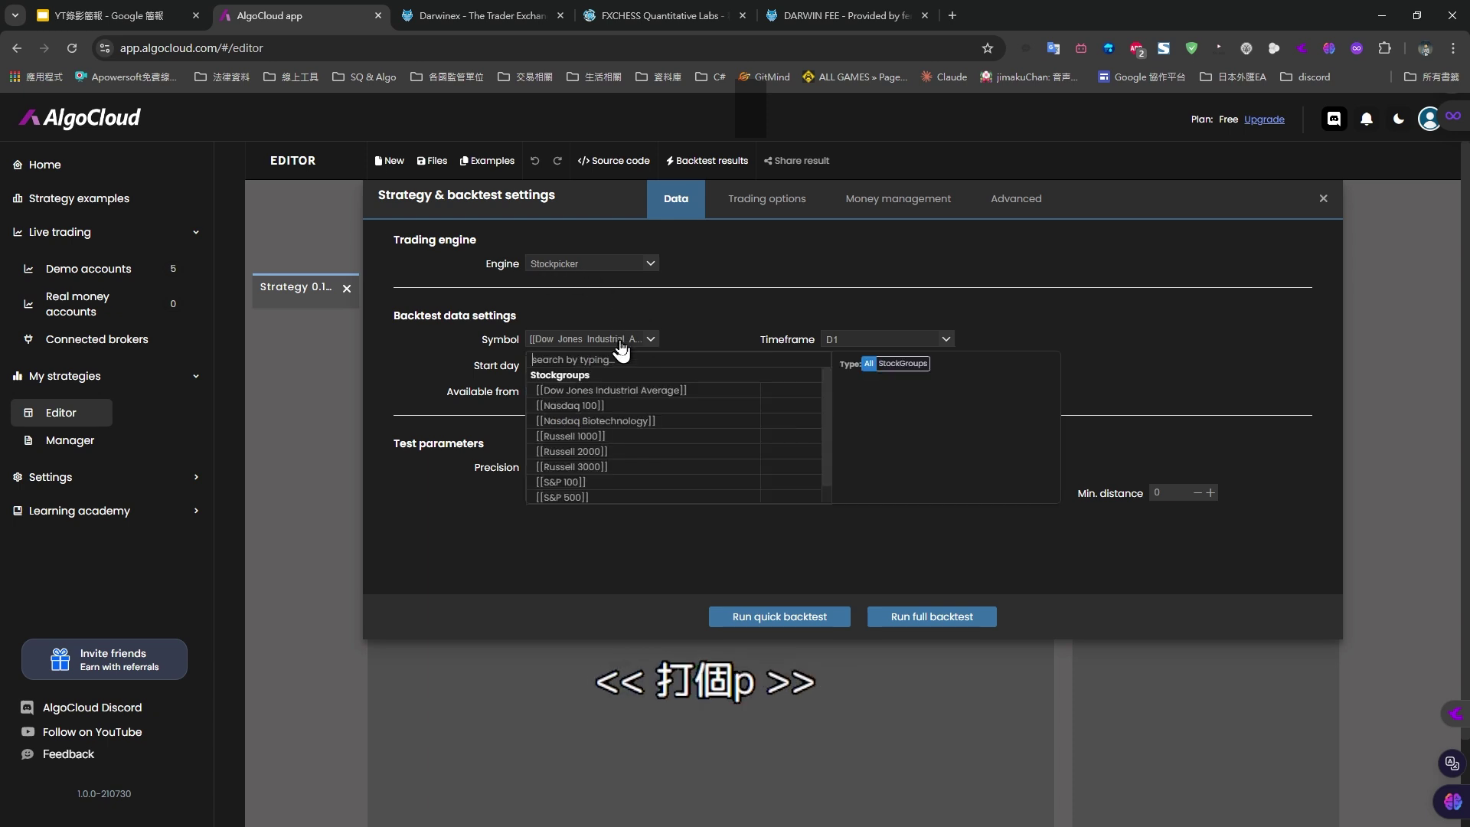
pyautogui.click(582, 407)
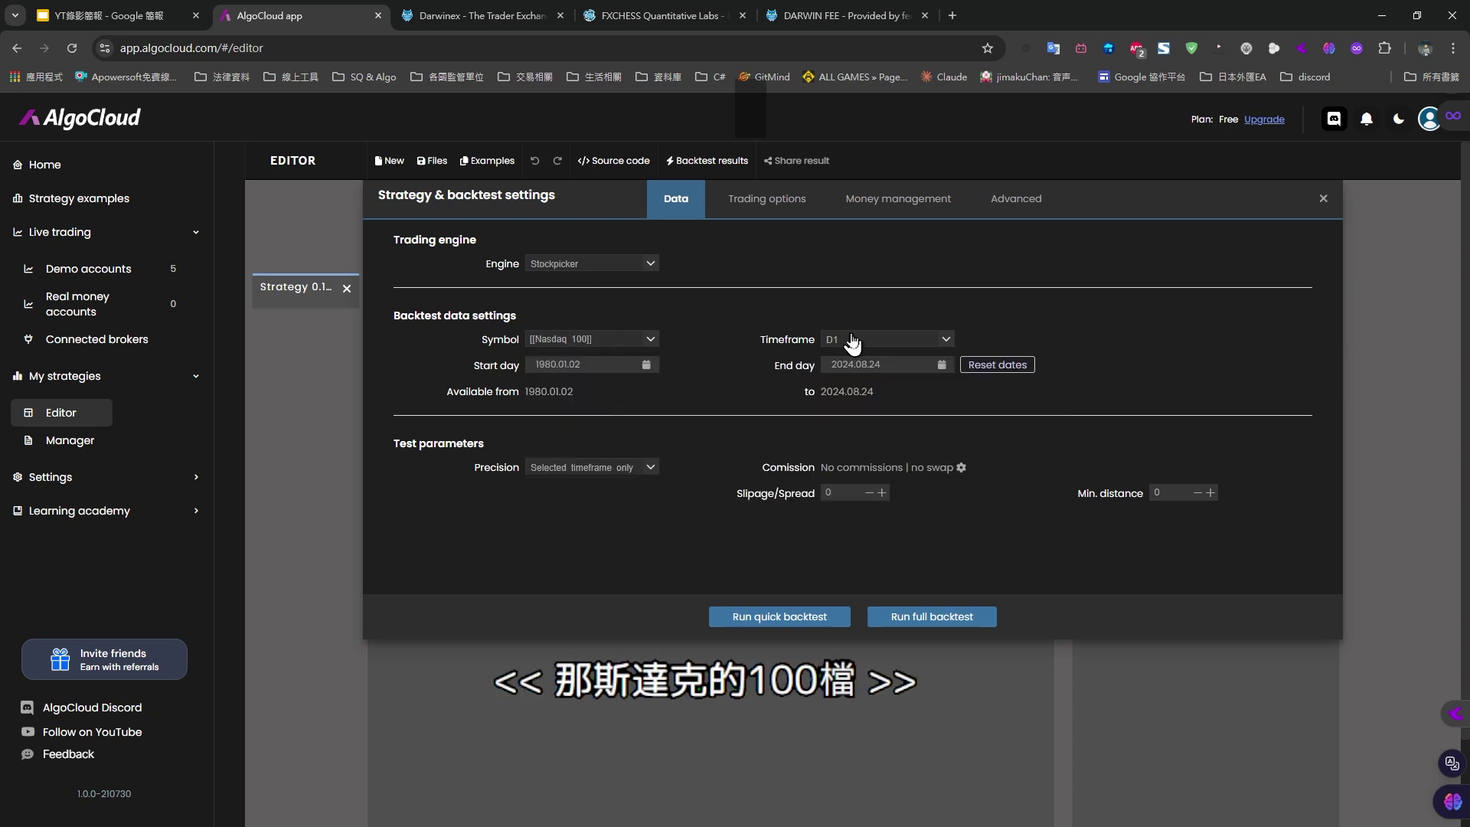
pyautogui.click(614, 362)
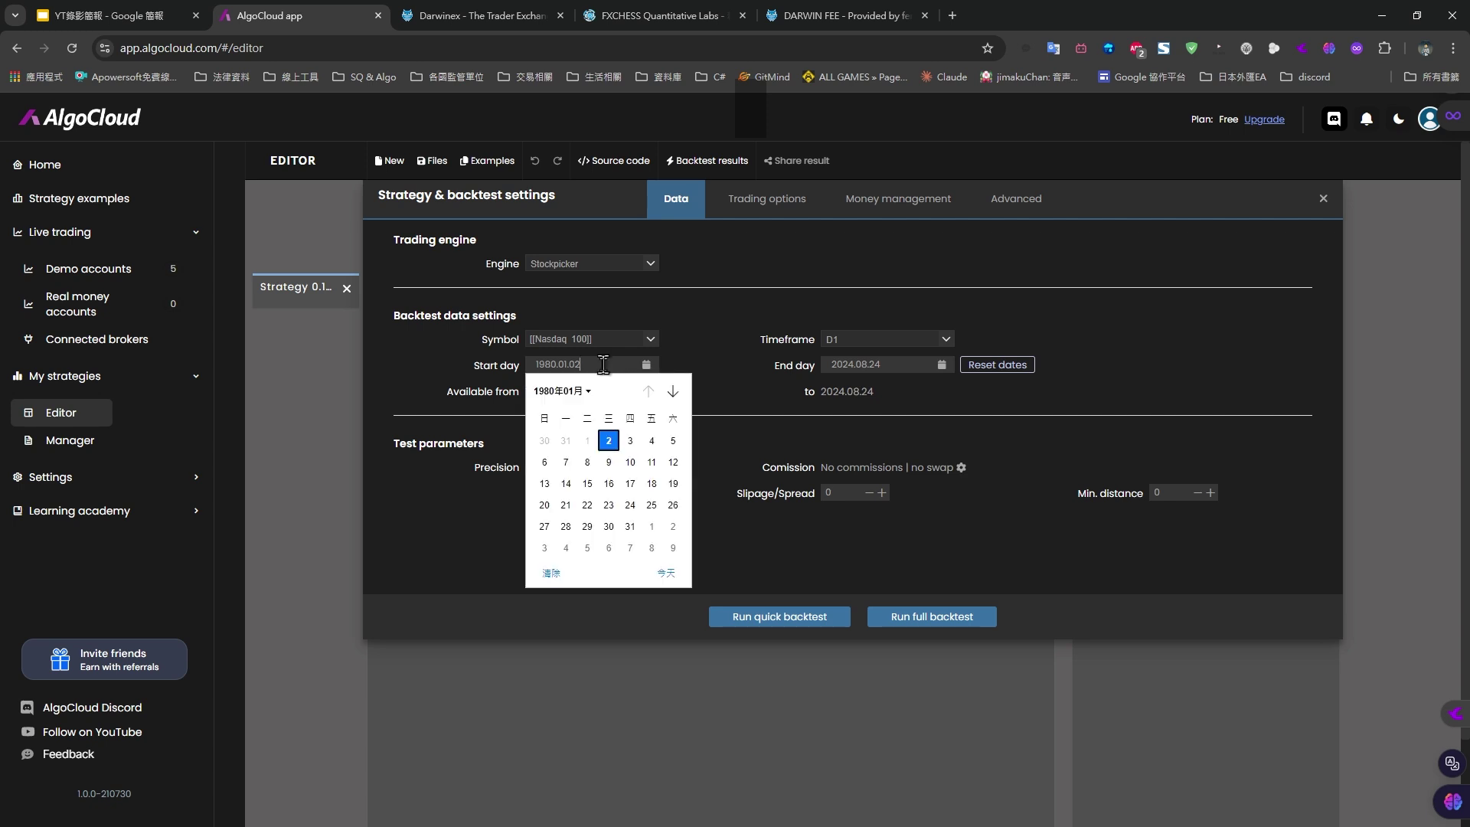
pyautogui.moveTo(612, 364); pyautogui.dragTo(497, 360)
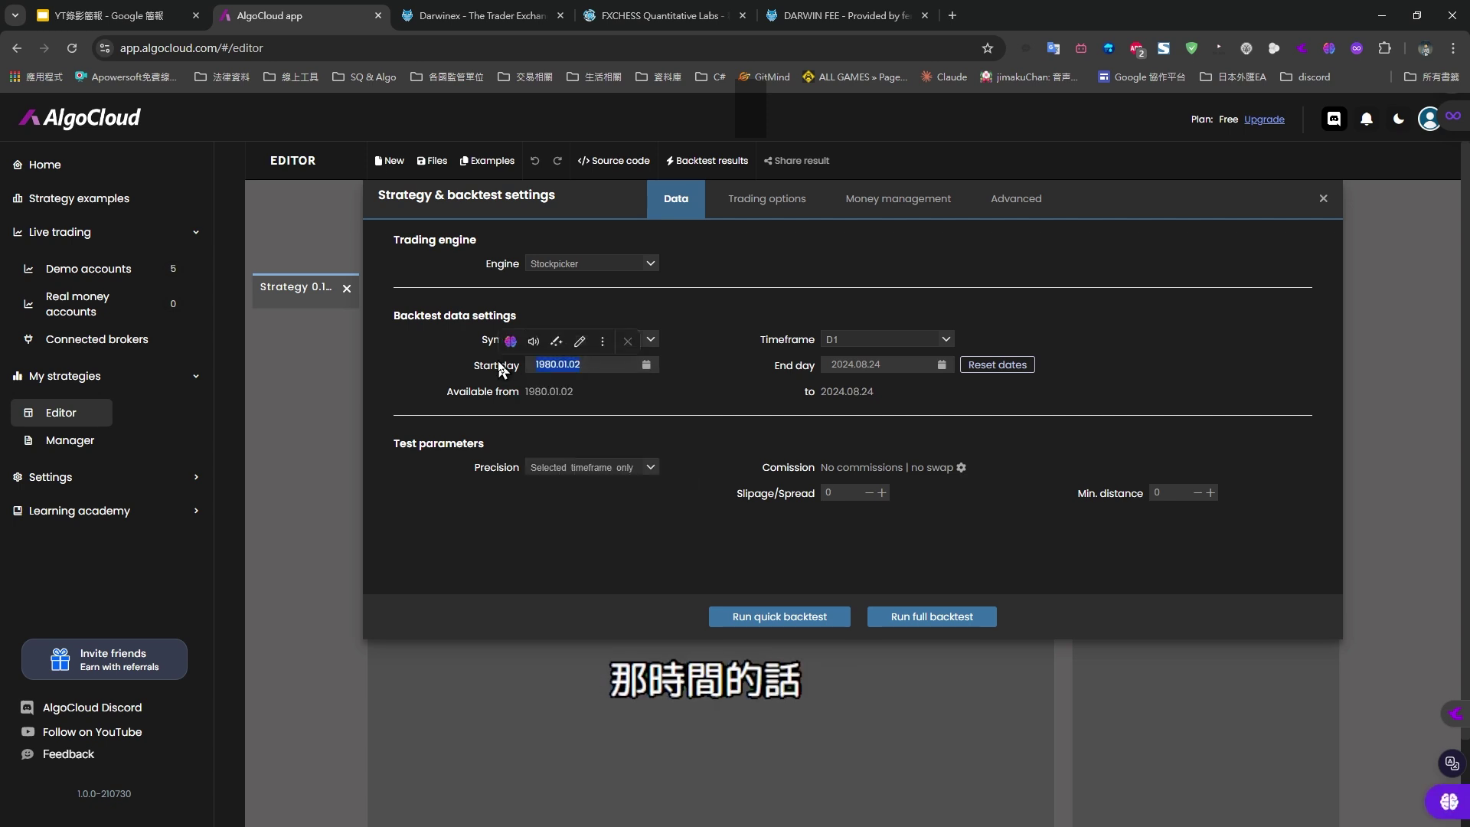
pyautogui.write('2016')
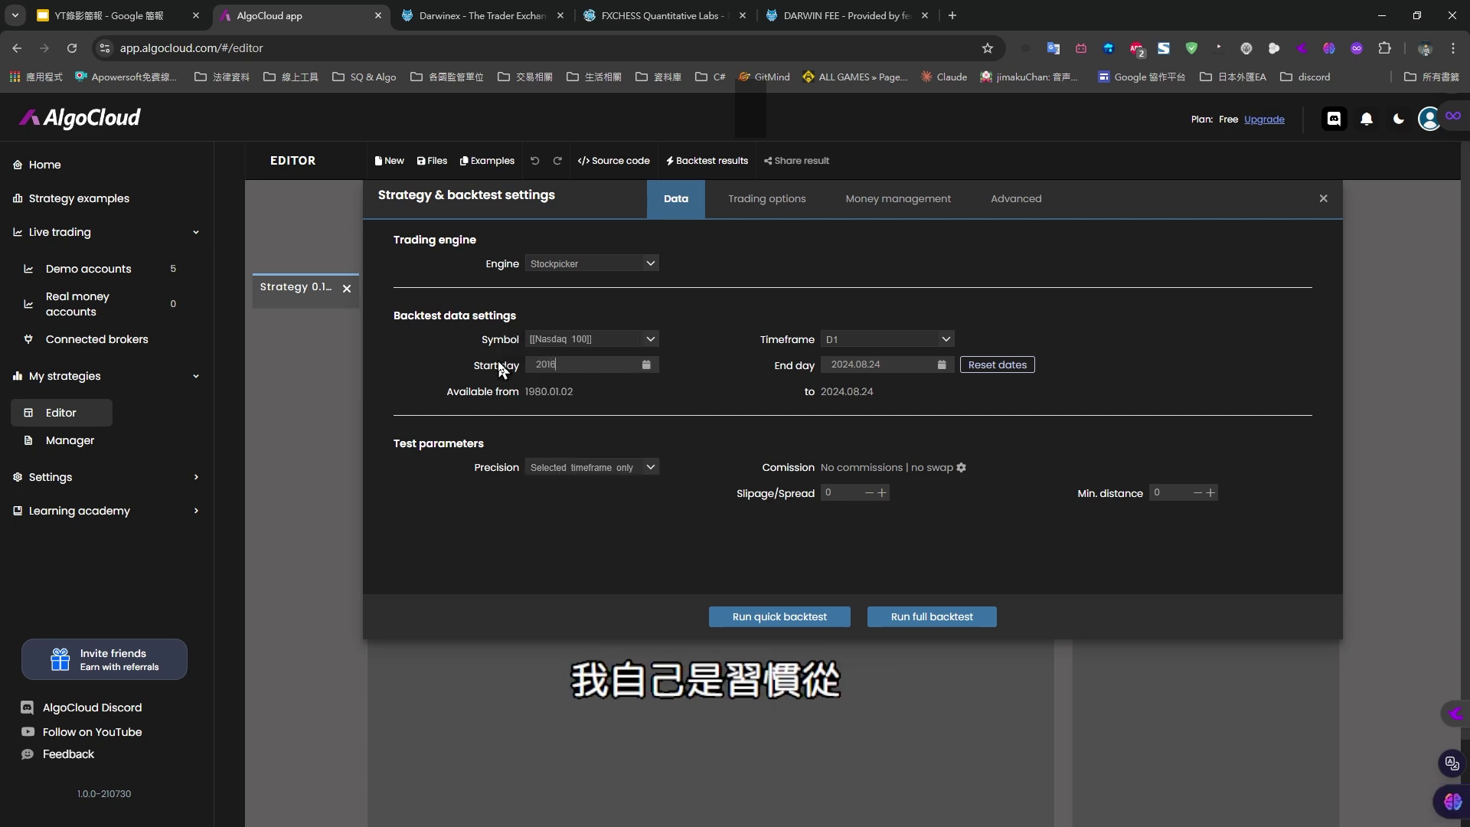
pyautogui.write('.01.01')
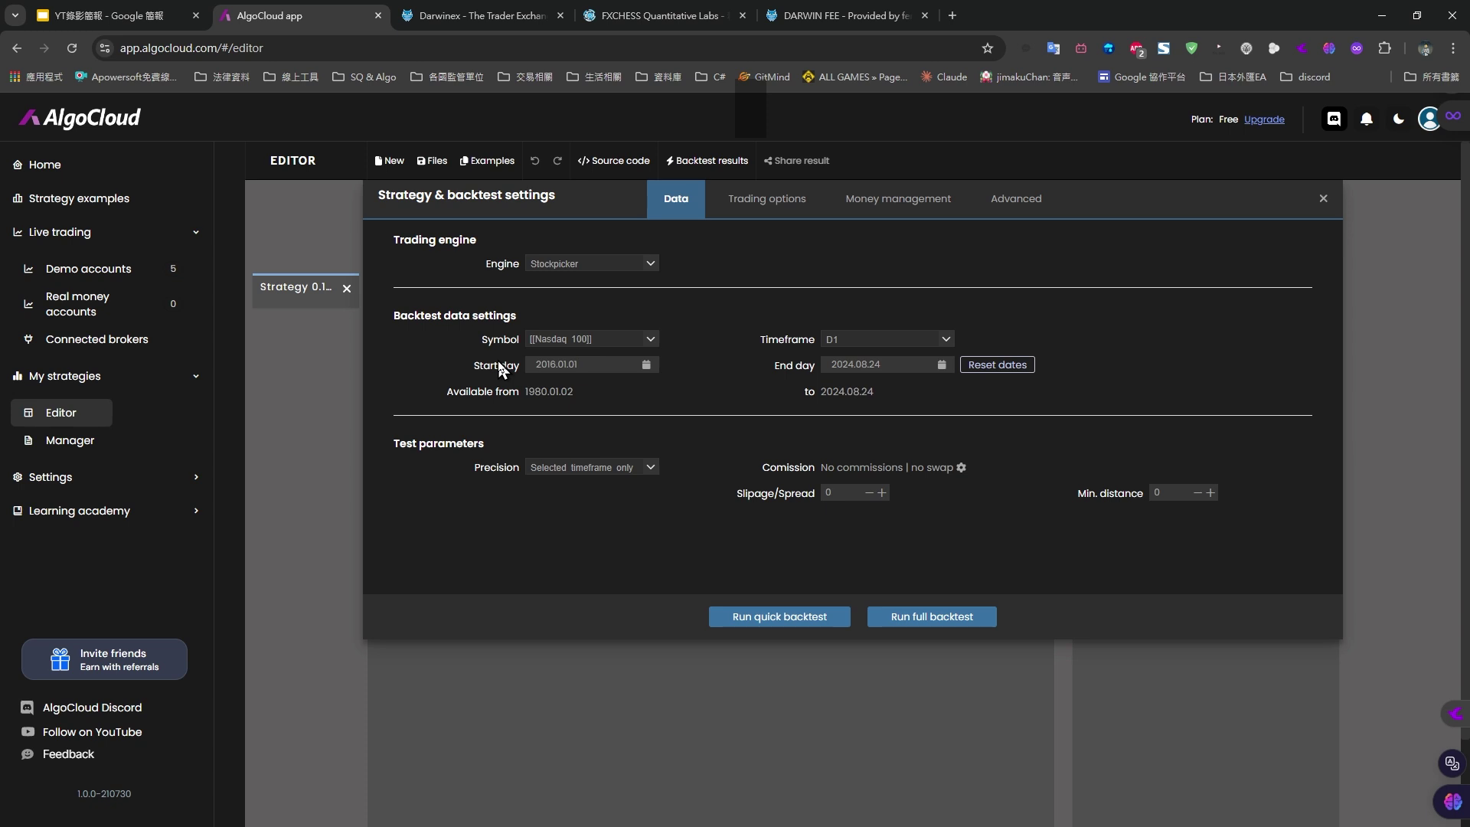
# Choose the Stockpicker commission model at 0.0035 per share, without swap, and save it
pyautogui.click(961, 467)
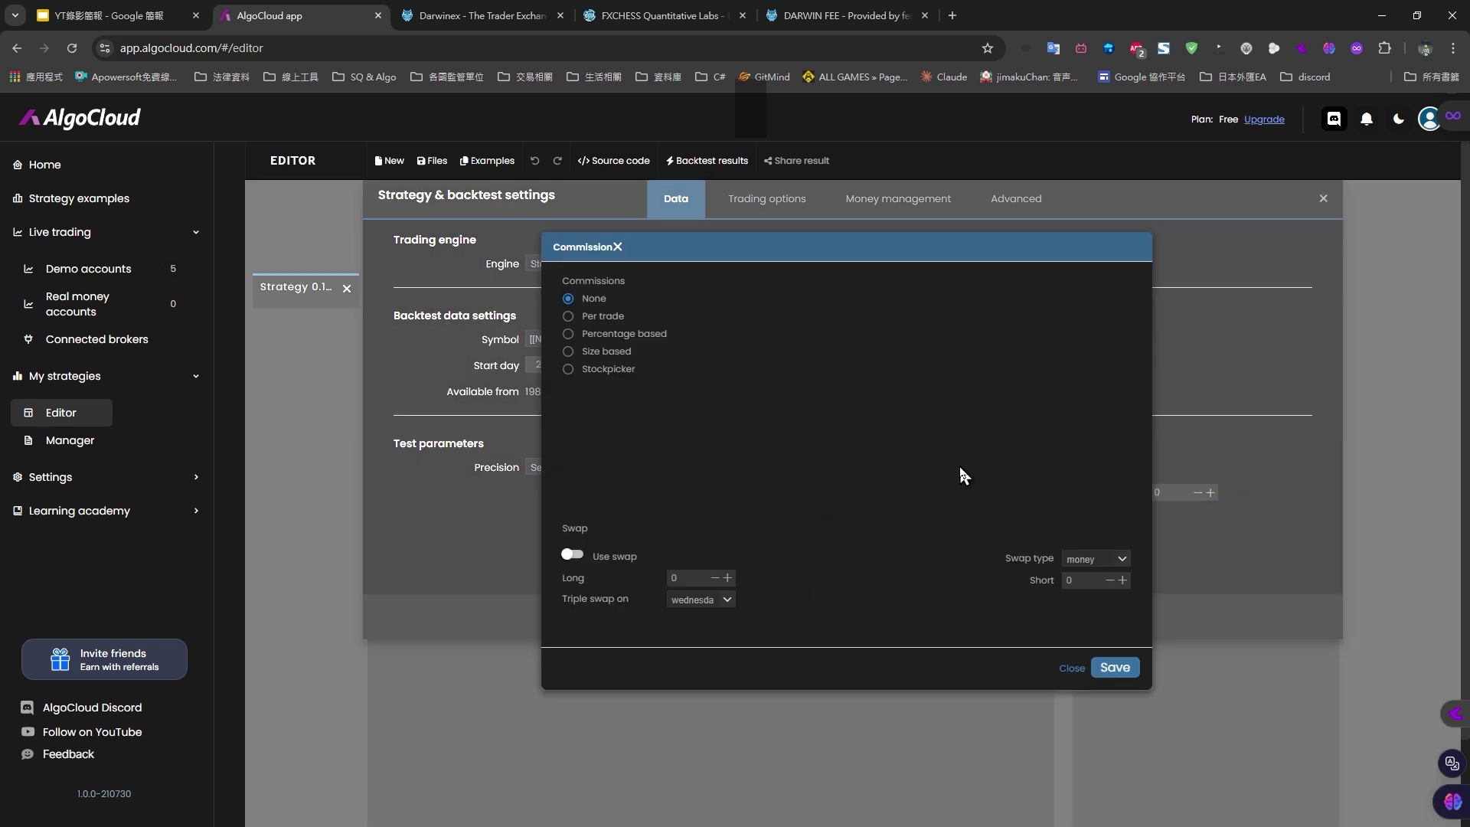
pyautogui.click(592, 373)
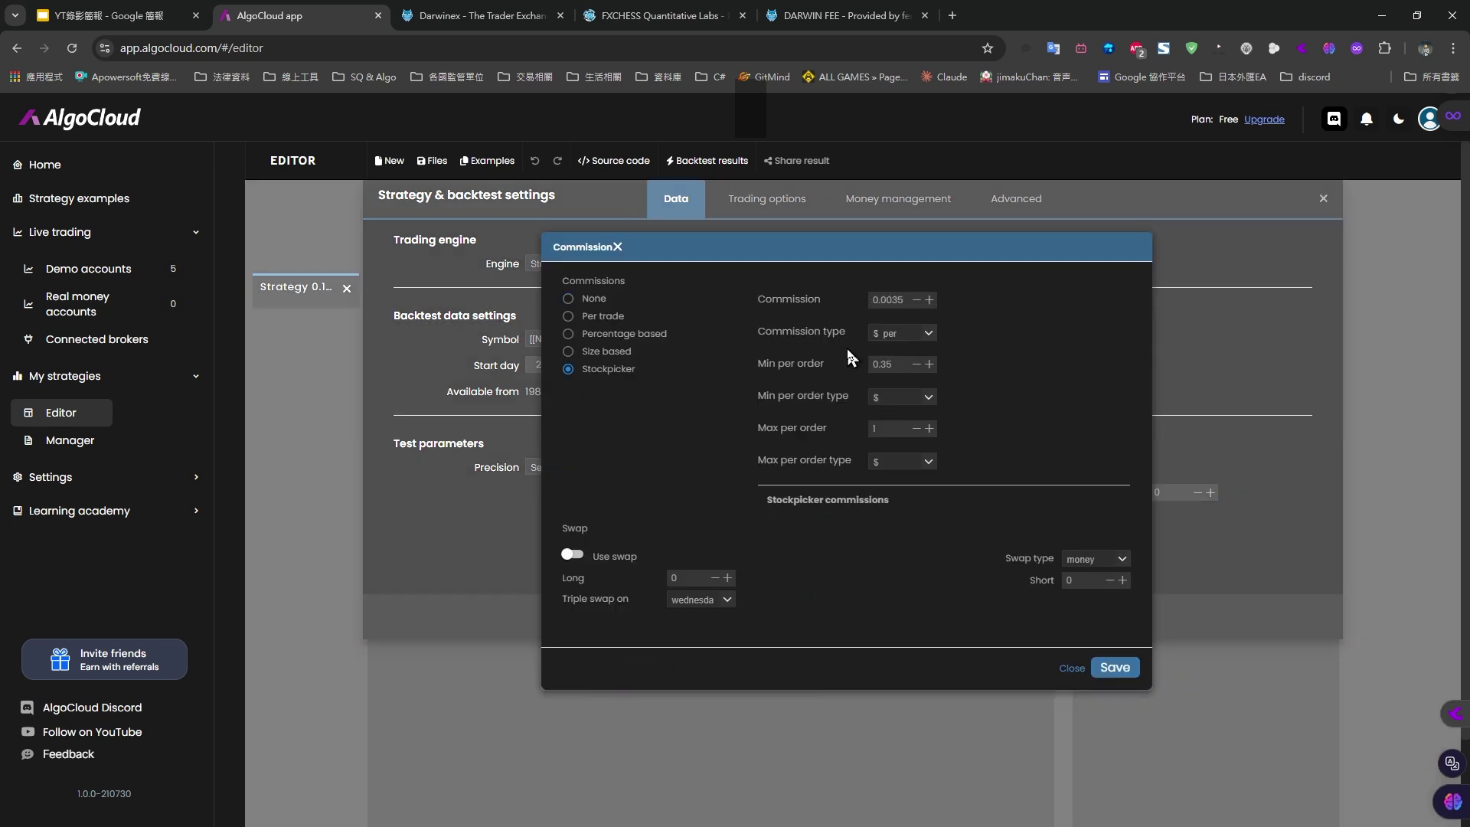
pyautogui.click(1115, 669)
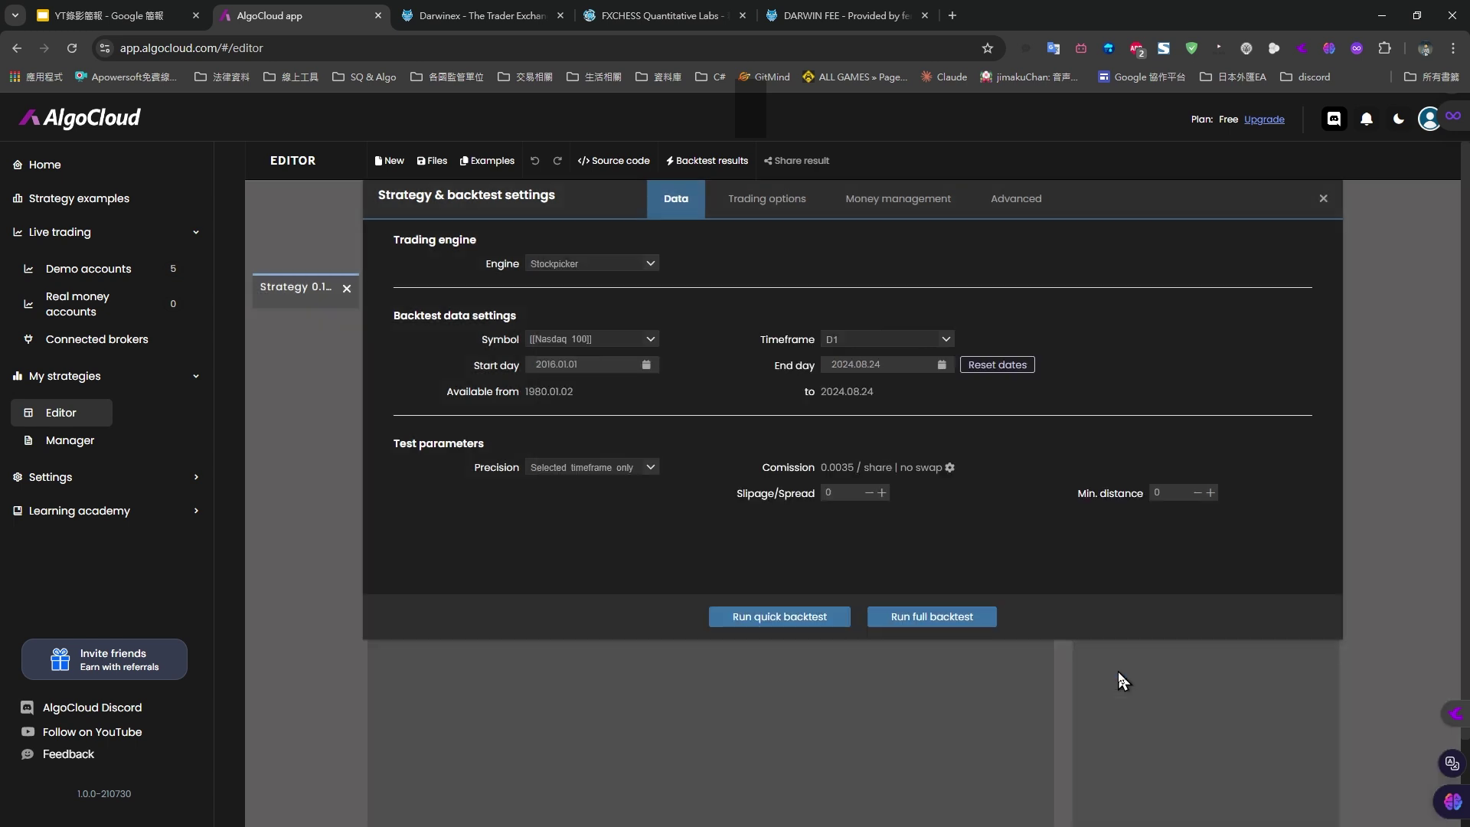
# Review the trading options, money management and advanced backtest settings, and return to the data settings
pyautogui.click(763, 204)
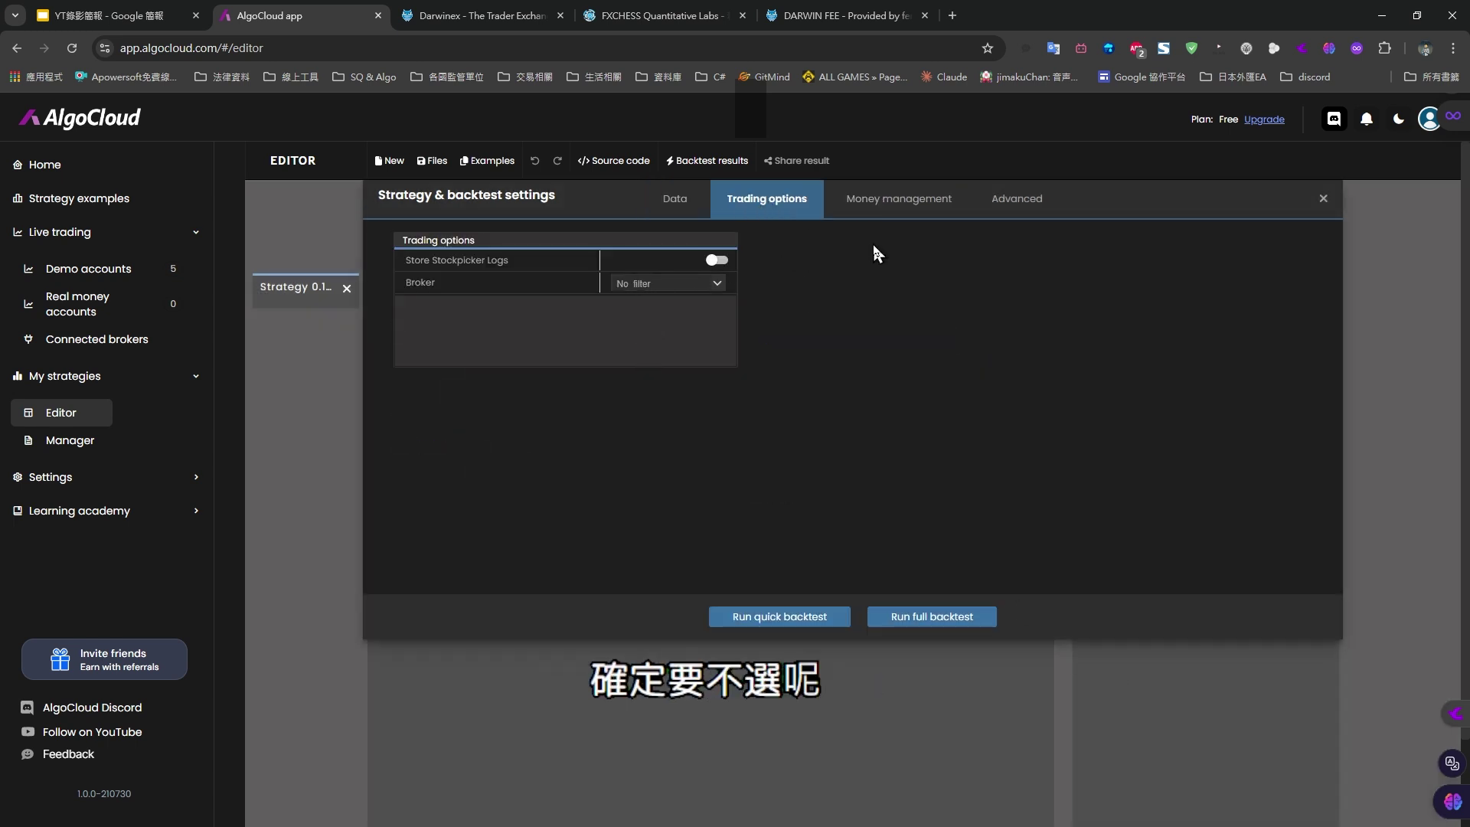
pyautogui.click(890, 209)
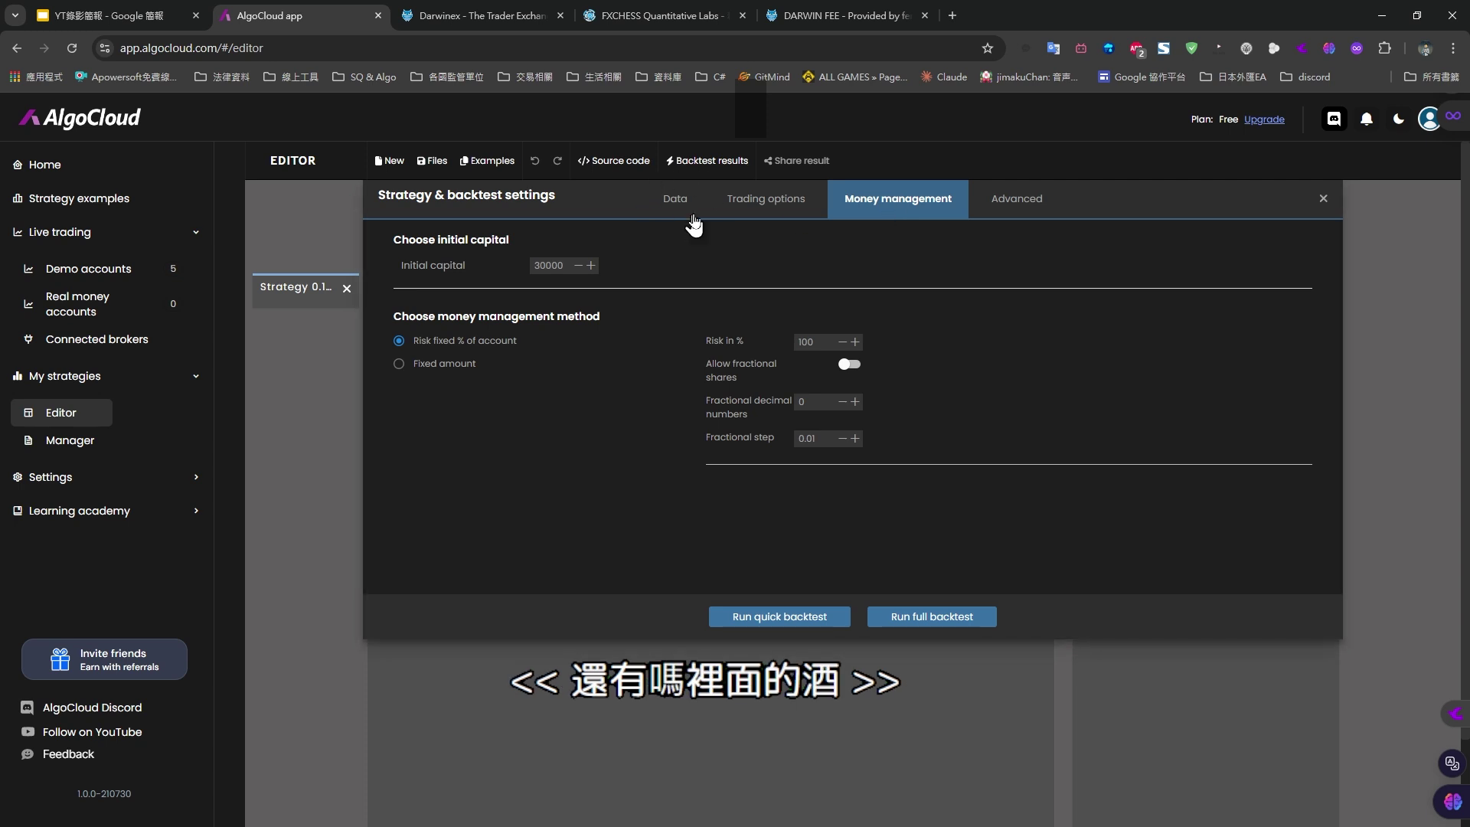
pyautogui.click(766, 213)
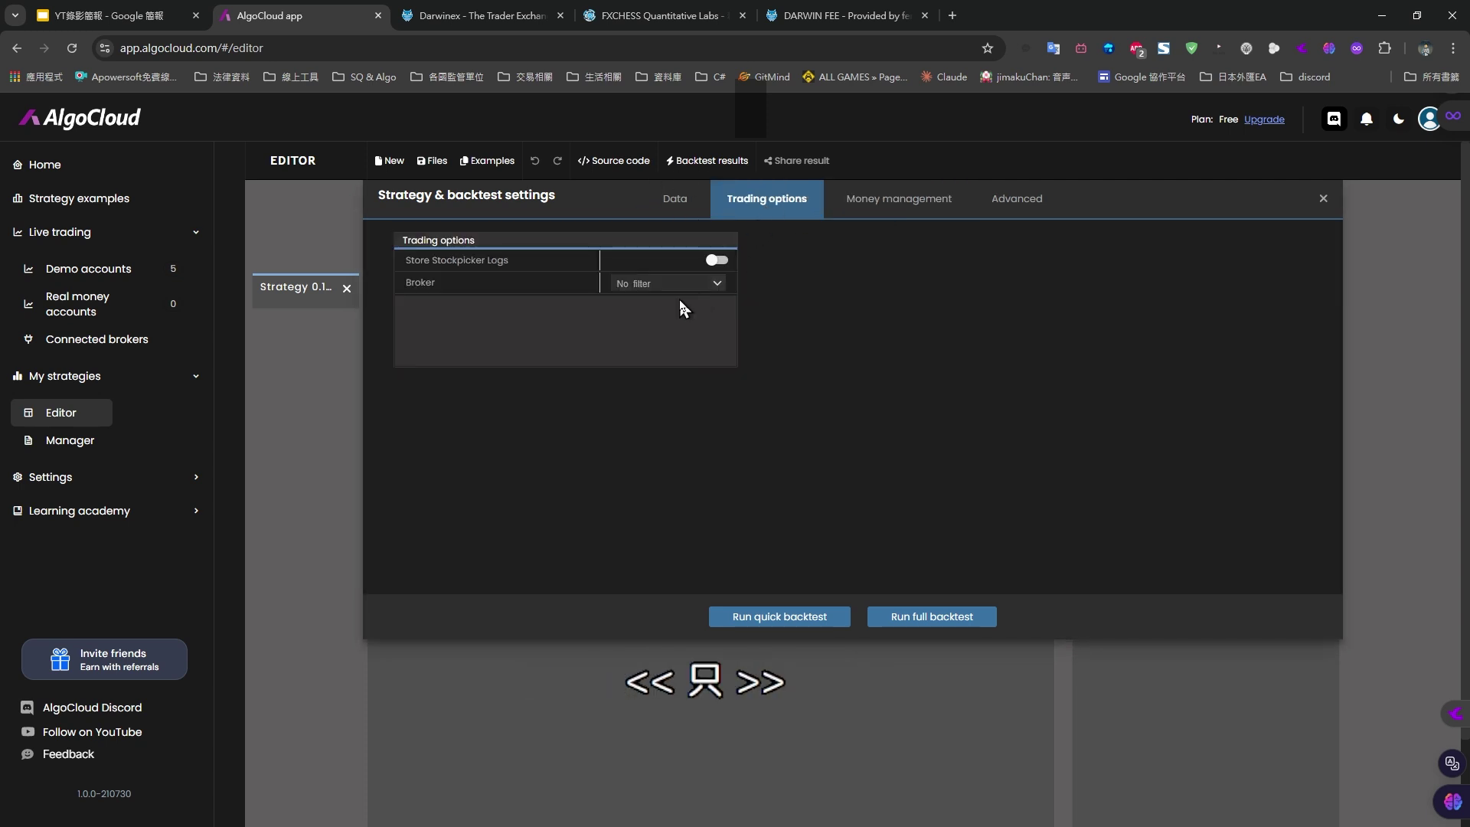
pyautogui.click(892, 201)
pyautogui.click(1001, 205)
pyautogui.click(675, 199)
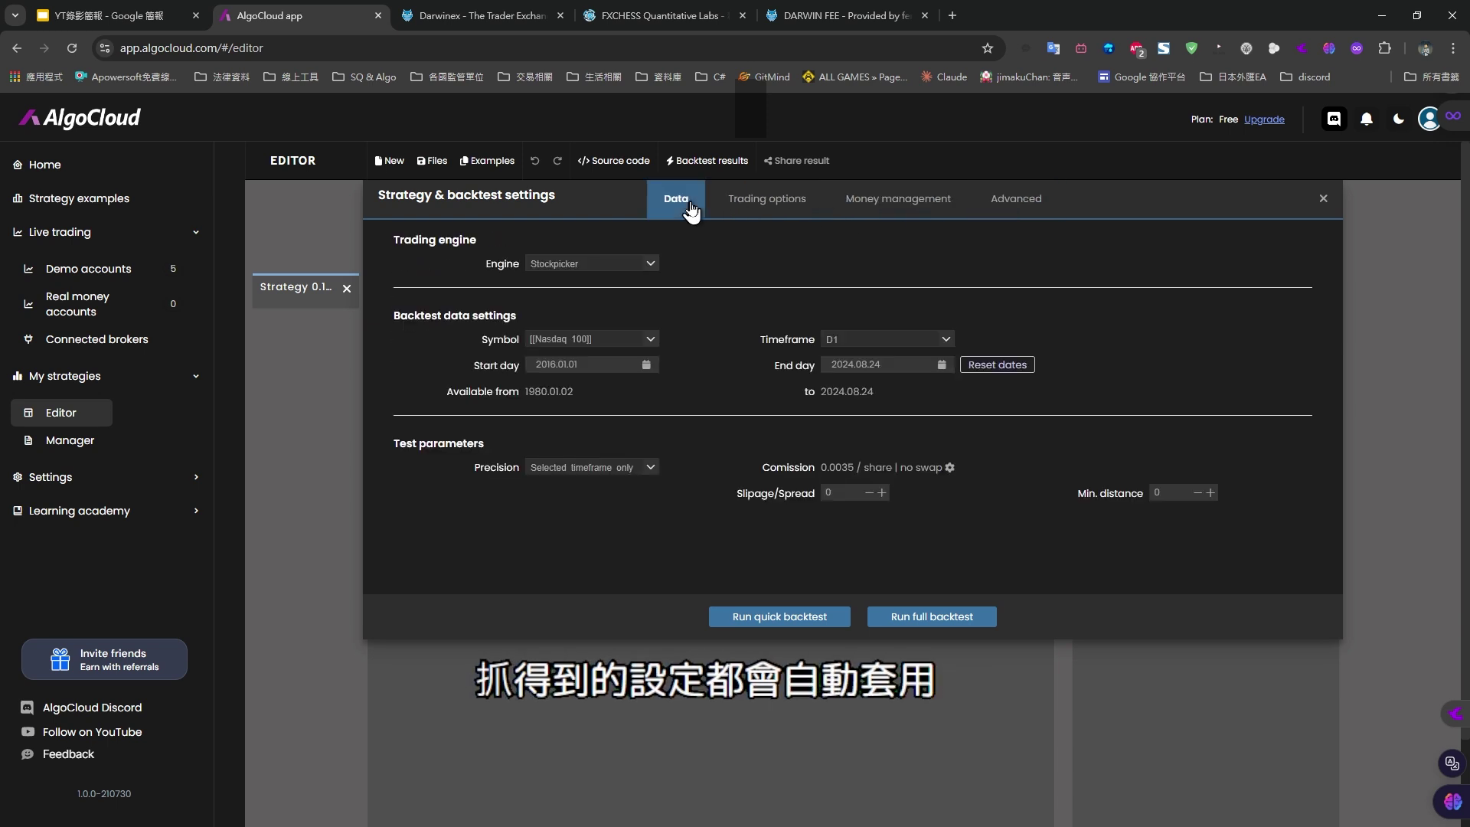
# Run a full backtest of Strategy 0.10003 and open its detailed results from the result preview
pyautogui.click(926, 618)
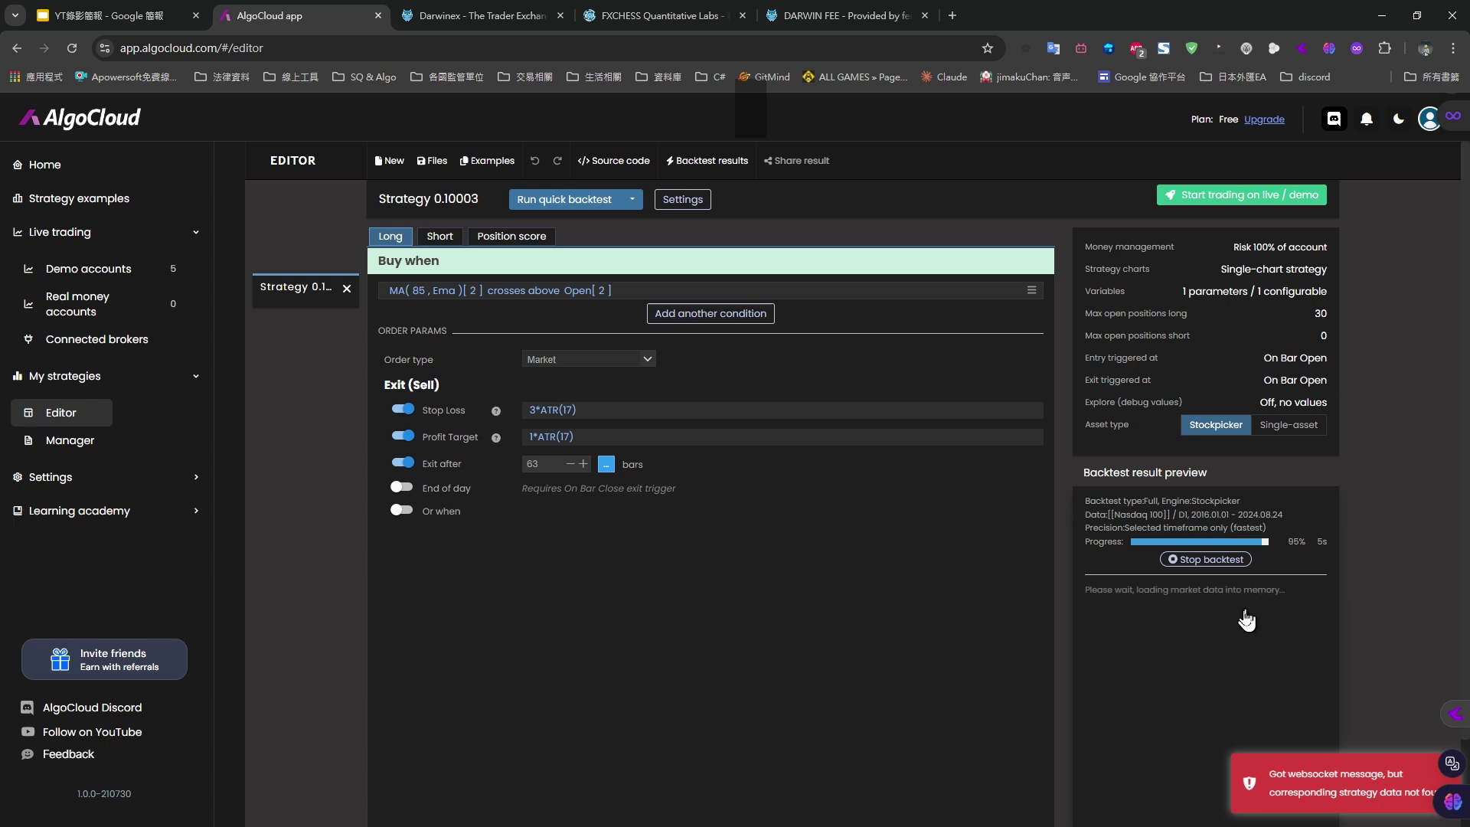
pyautogui.scroll(-2, 1156, 528)
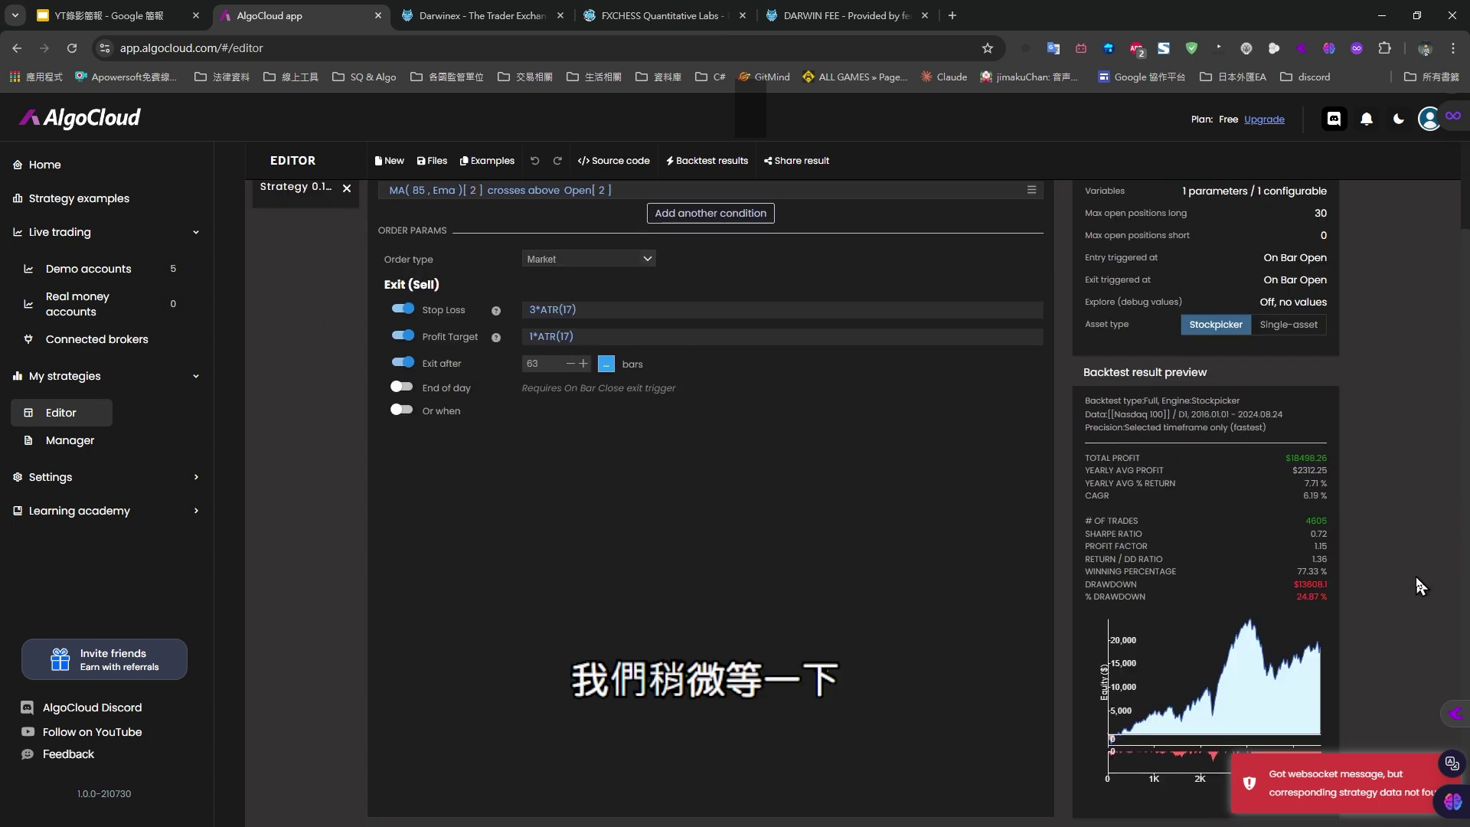
pyautogui.click(1229, 691)
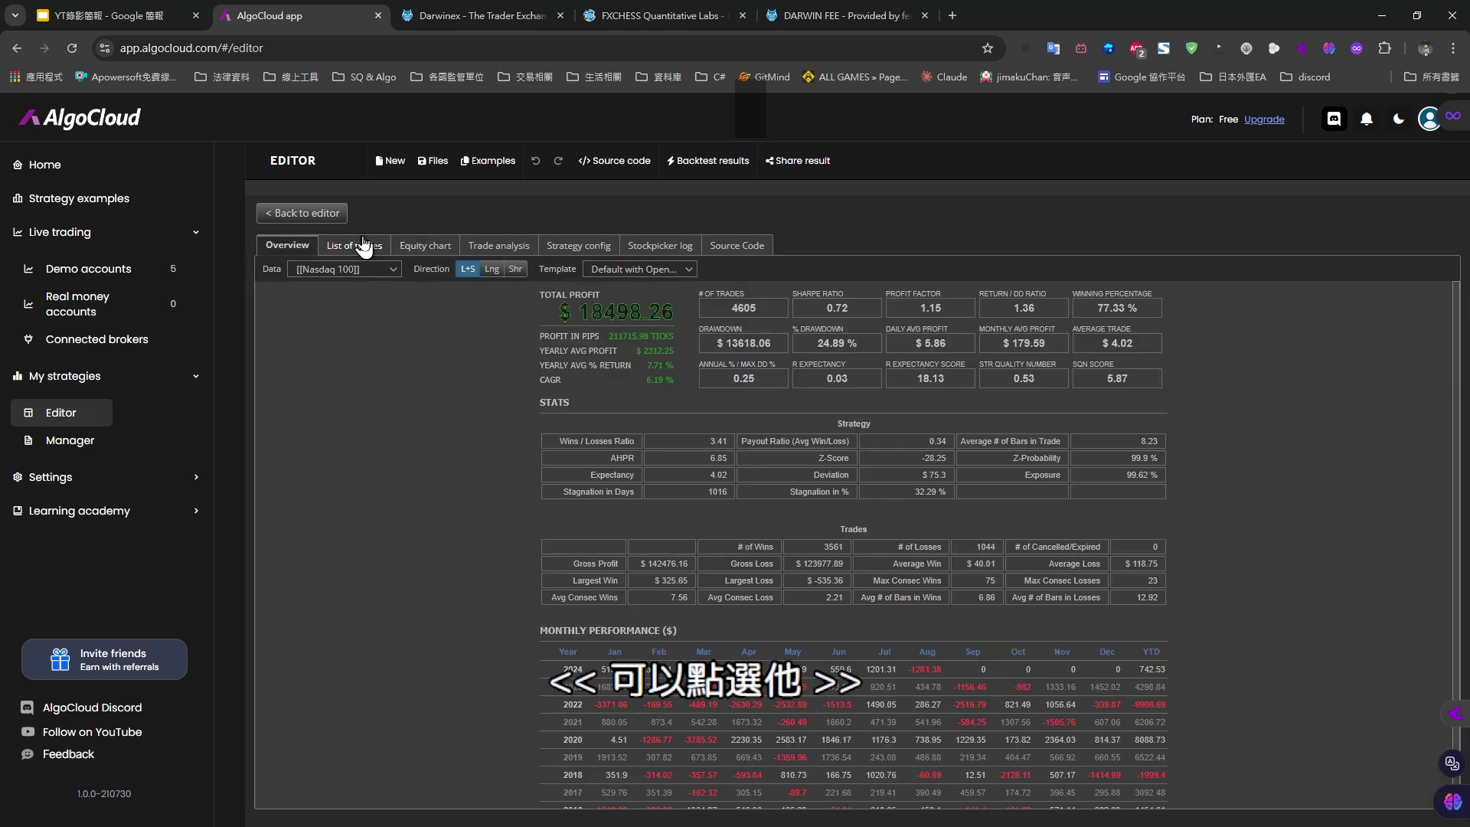
# Examine the backtest's list of trades and its equity chart, with the chart's X axis set to Time
pyautogui.click(358, 246)
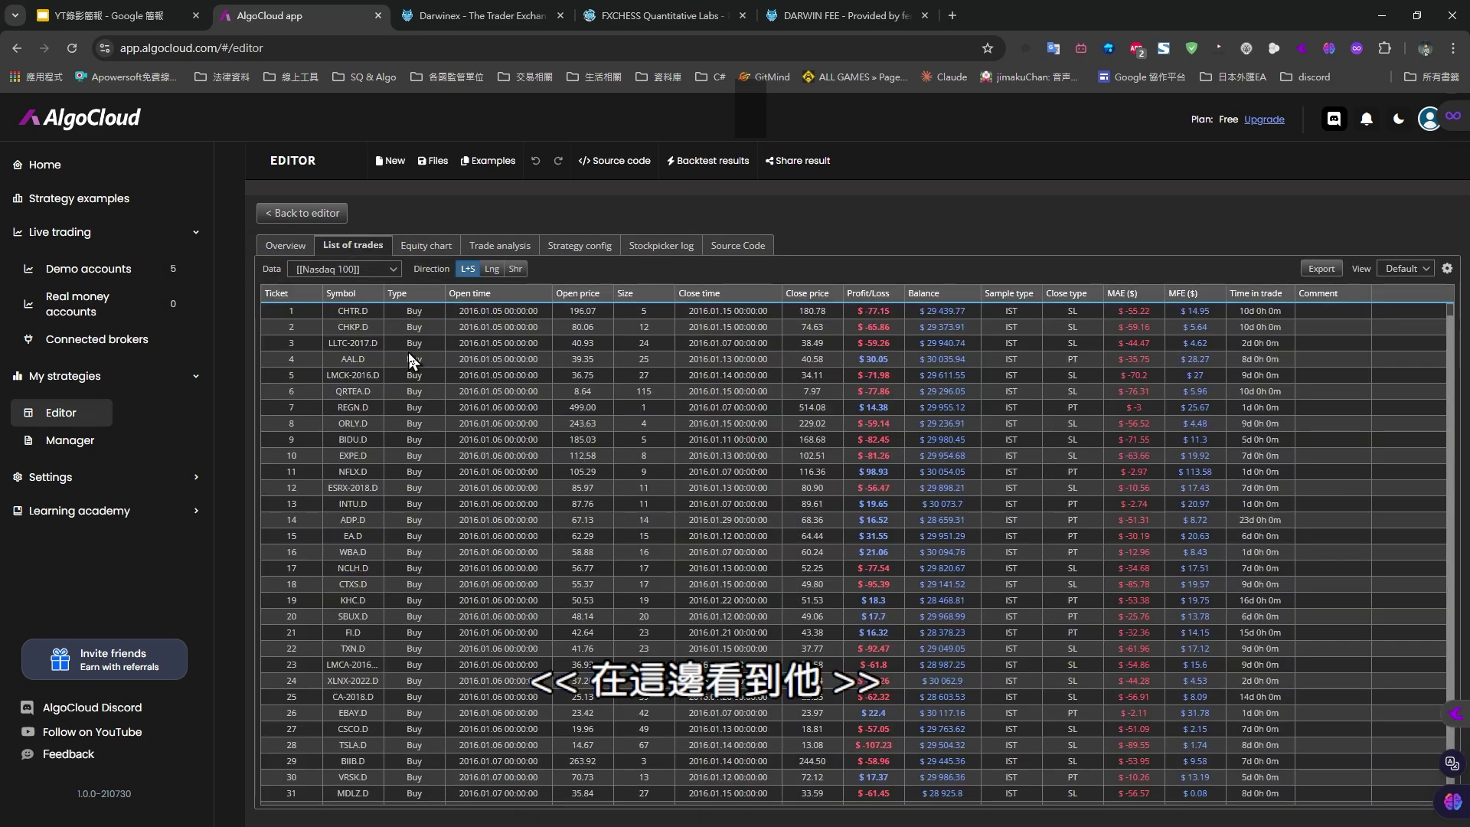
pyautogui.click(427, 245)
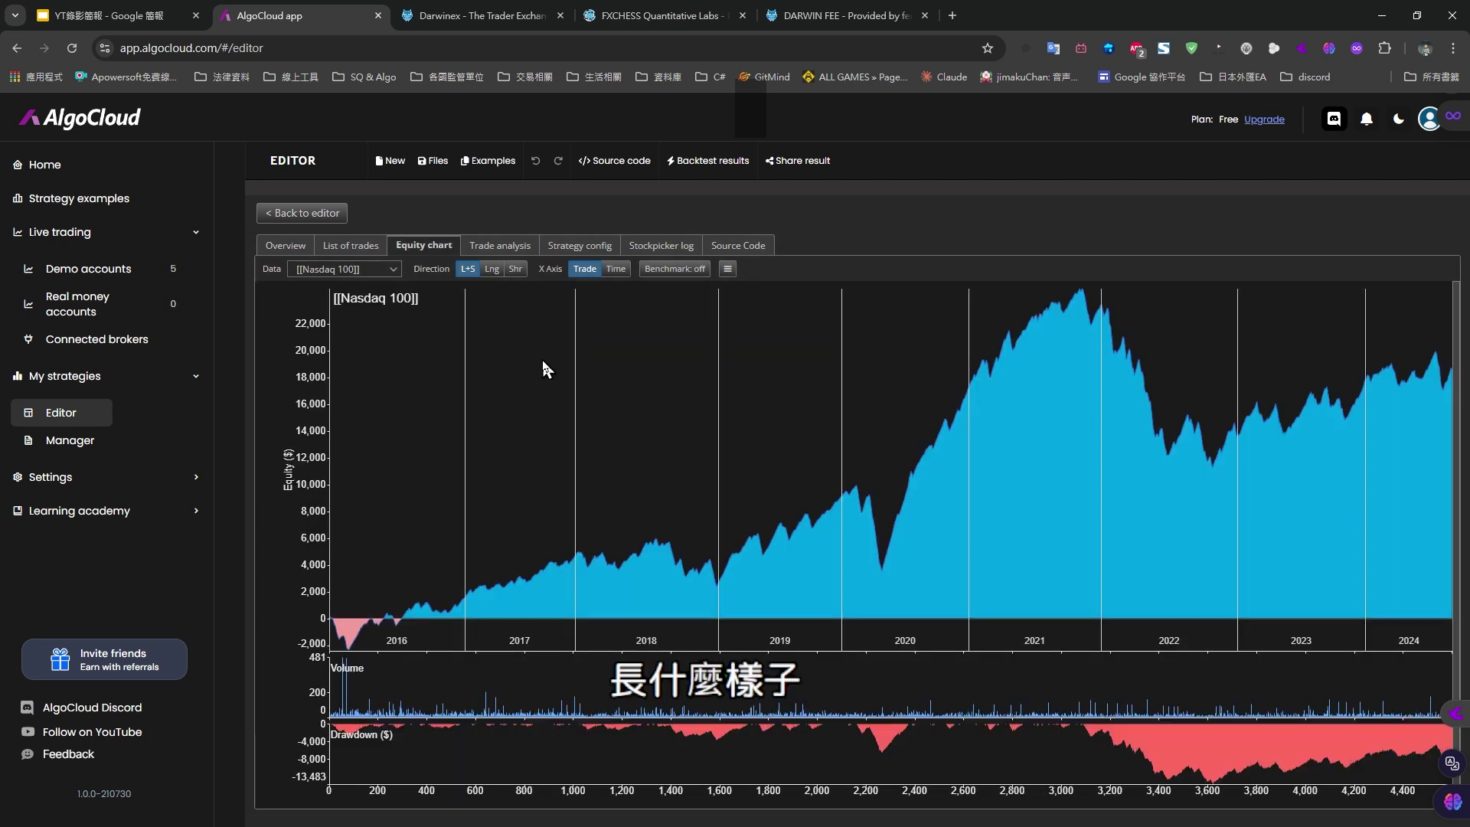
pyautogui.click(616, 271)
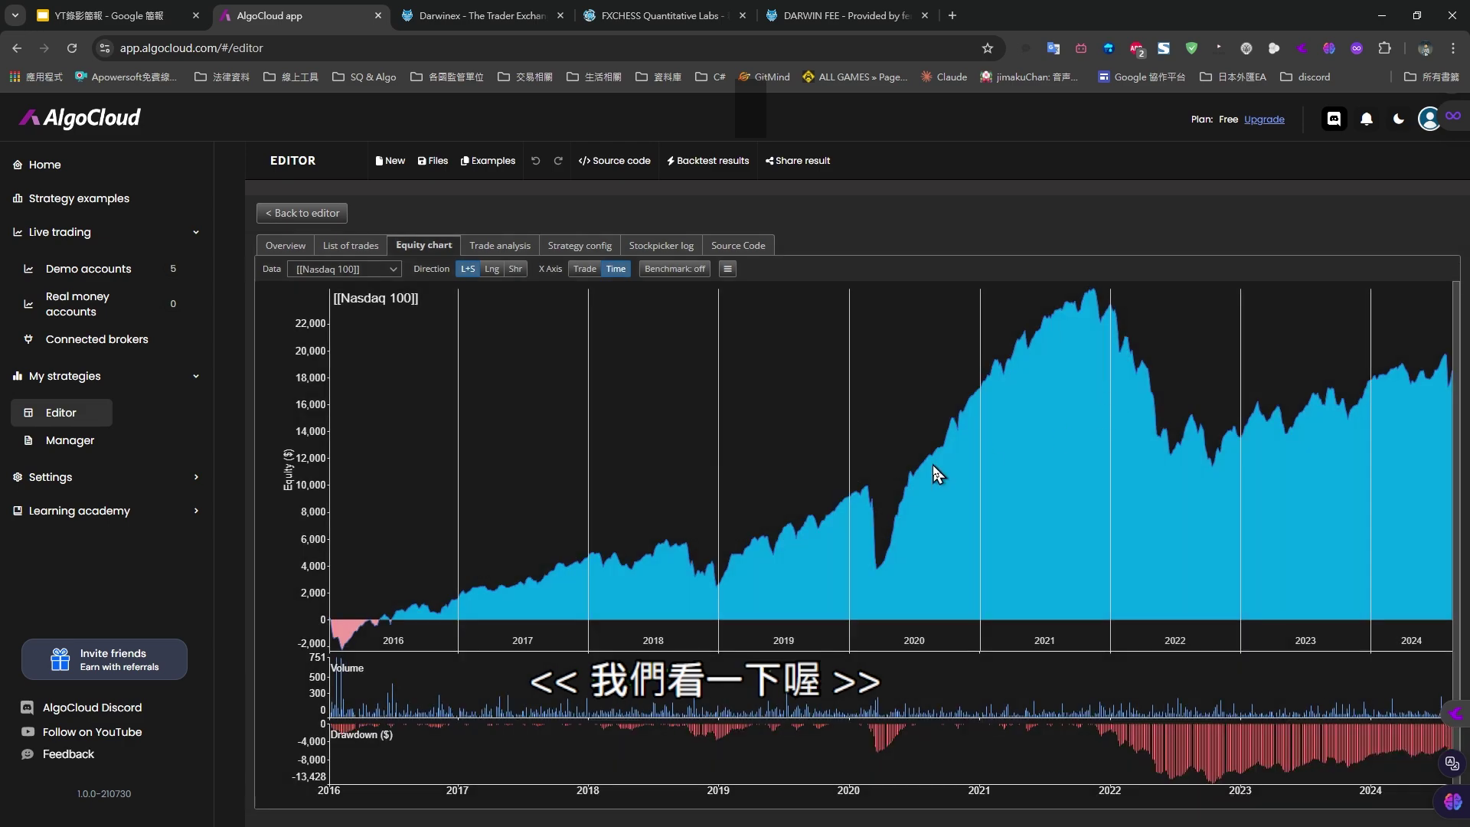
# Switch to StrategyQuant X to compare the equity chart of Strategy 0.10003, and return to the AlgoCloud strategy editor
pyautogui.hotkey('alt', 'Tab')
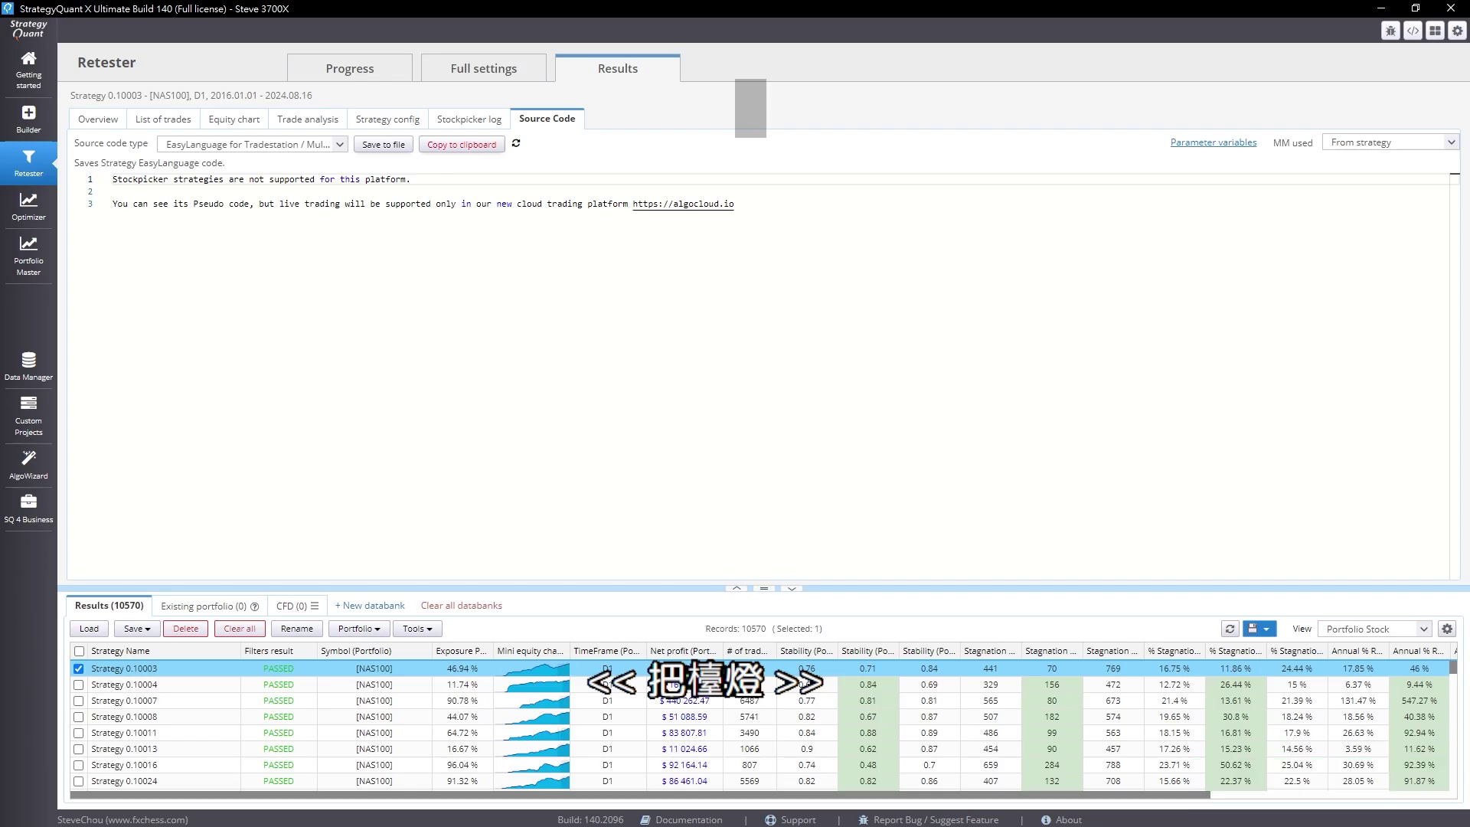
pyautogui.click(236, 120)
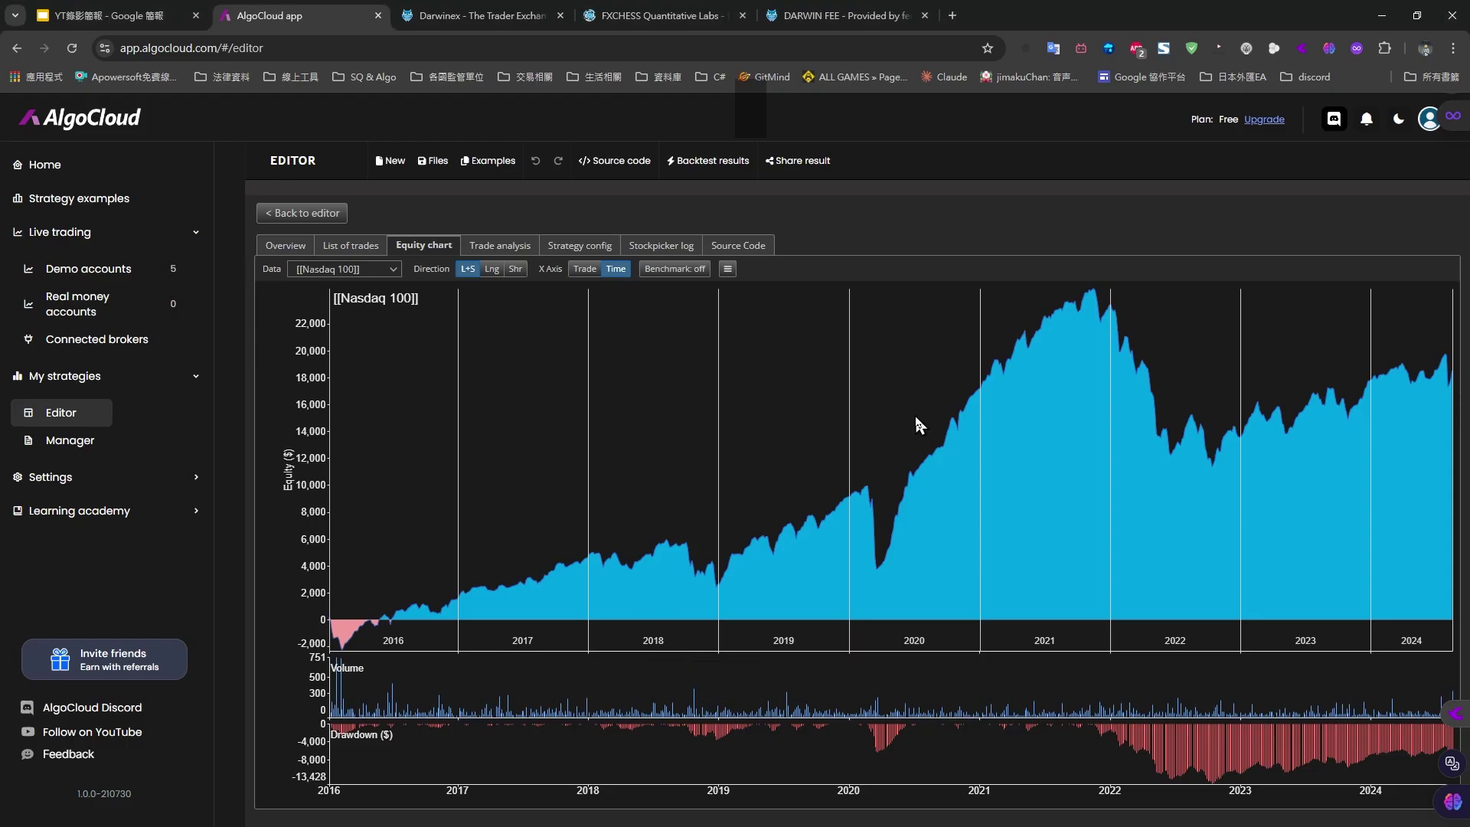
pyautogui.click(300, 215)
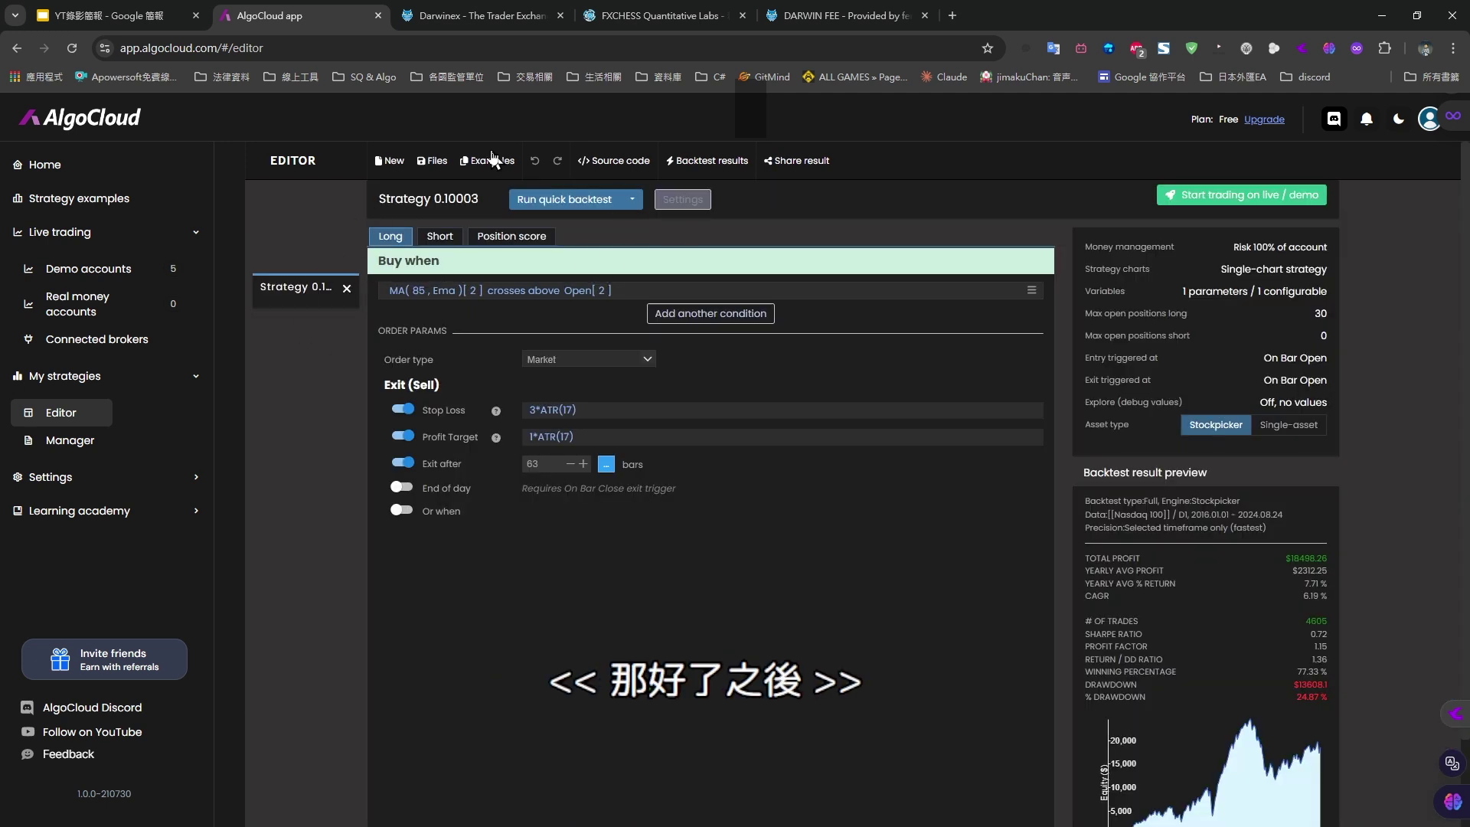
# Save Strategy 0.10003 to My Strategies in the folder /My strategies/NAS100
pyautogui.click(433, 162)
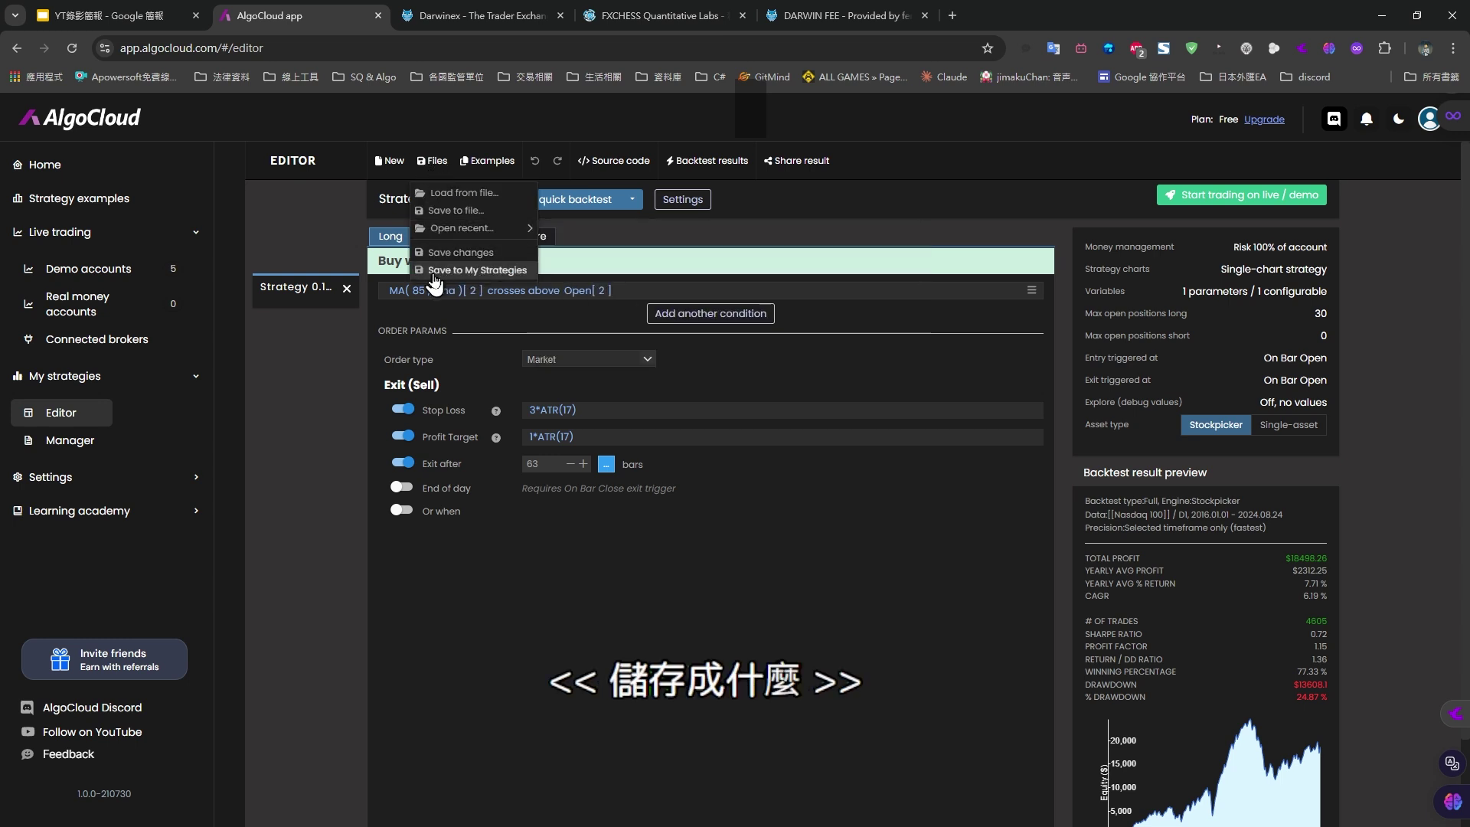
pyautogui.click(494, 273)
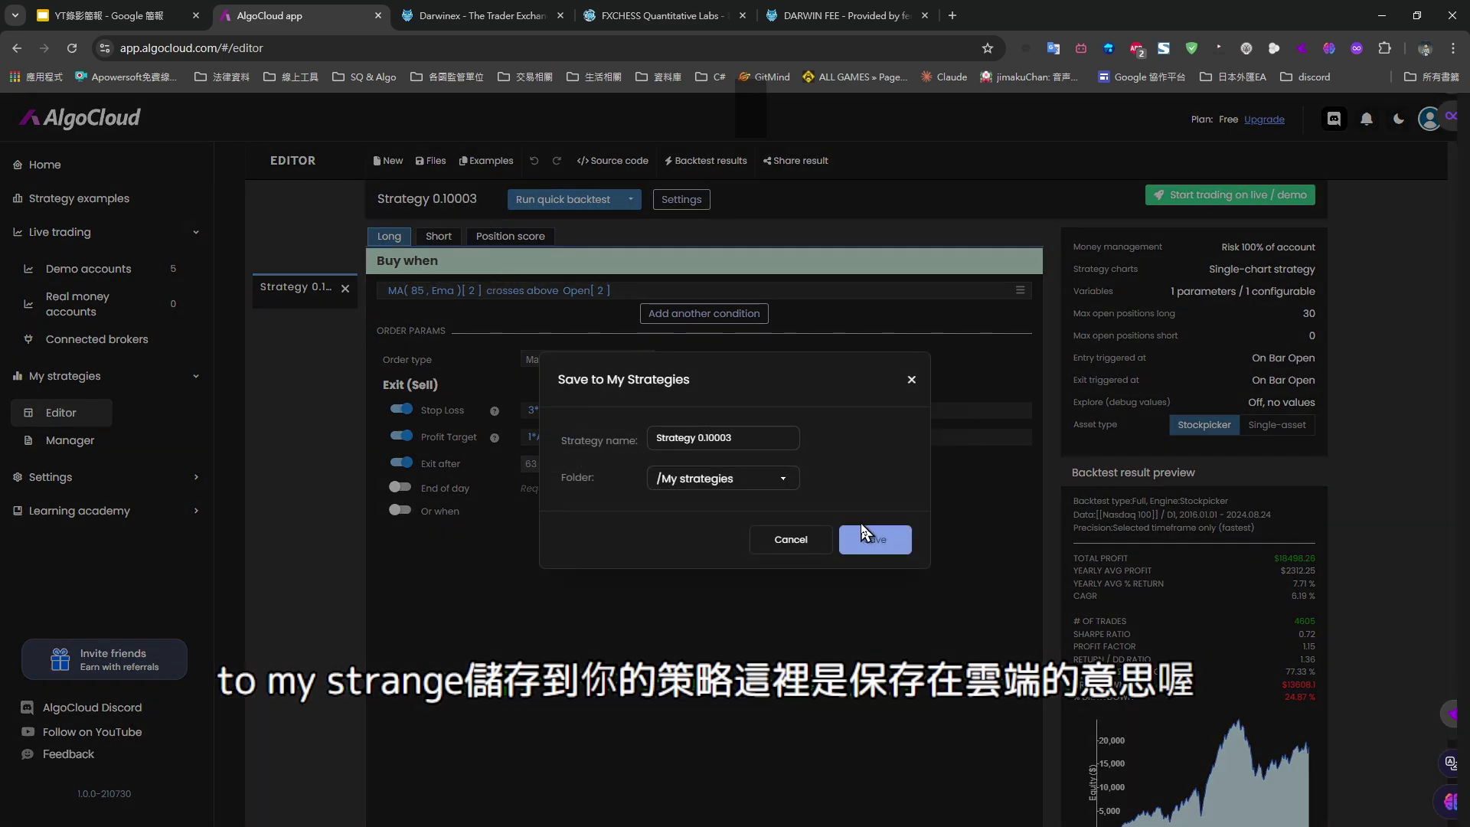
pyautogui.click(754, 482)
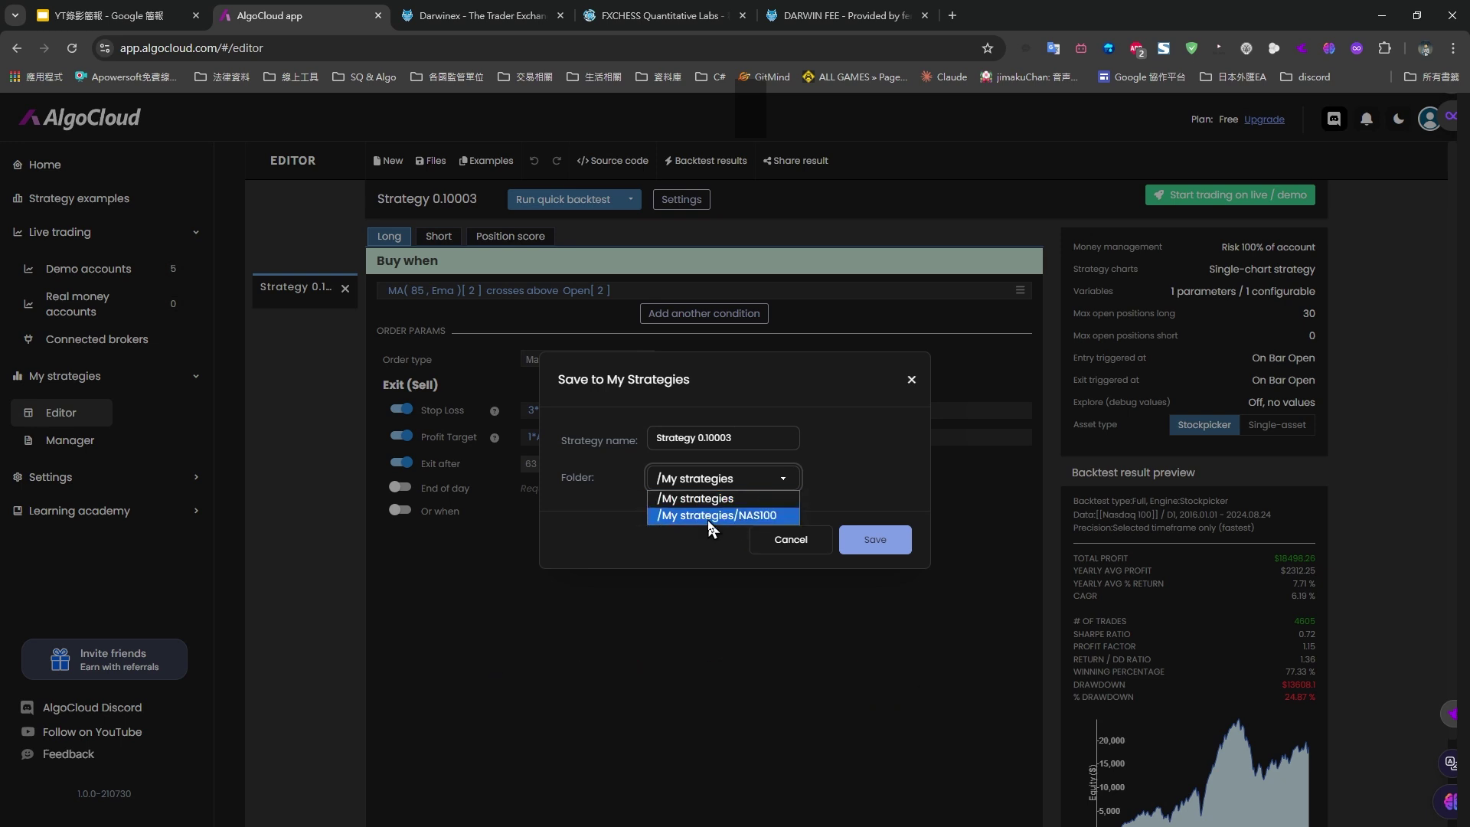
pyautogui.click(761, 516)
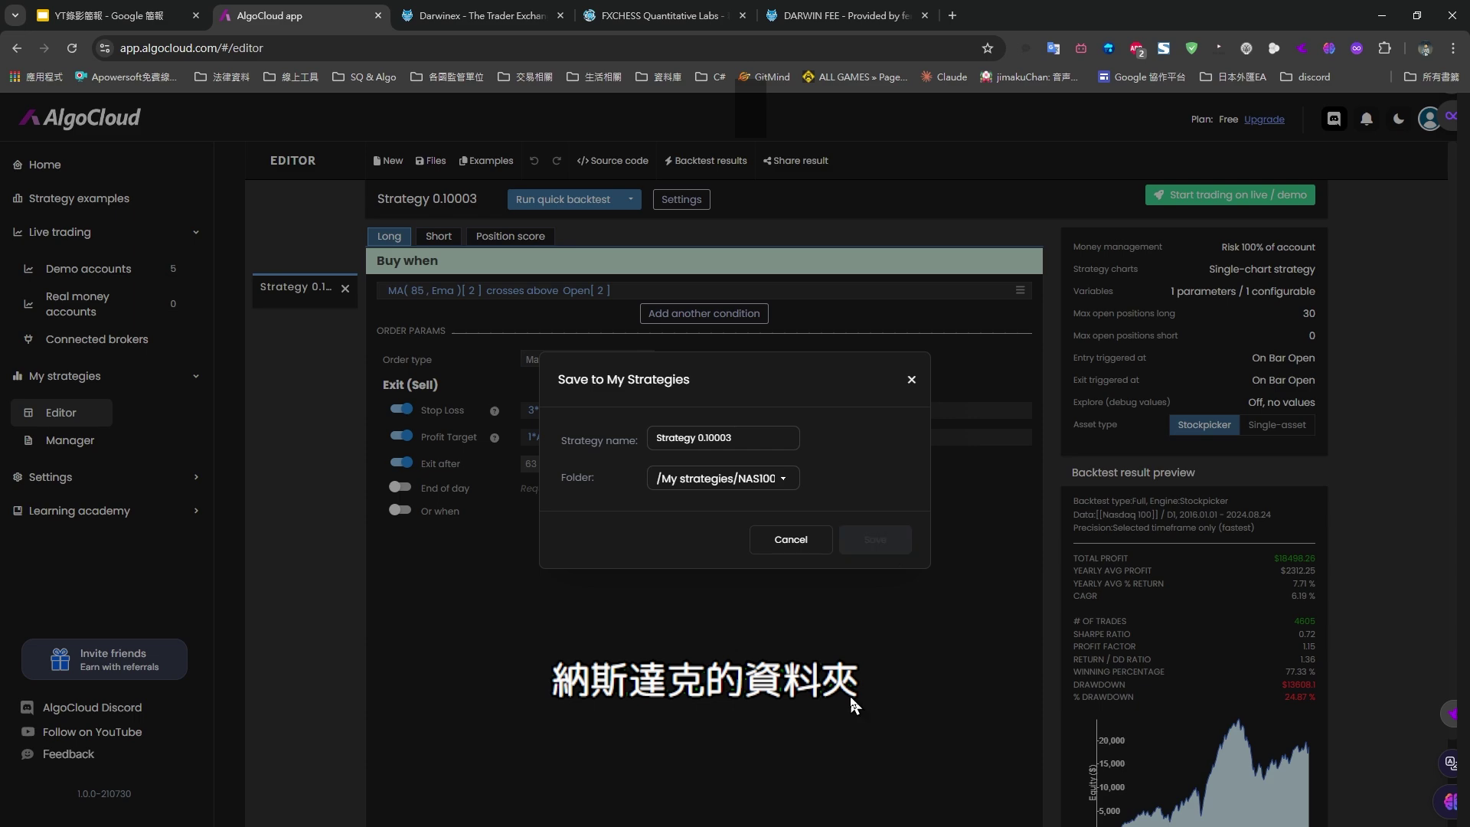
pyautogui.click(875, 539)
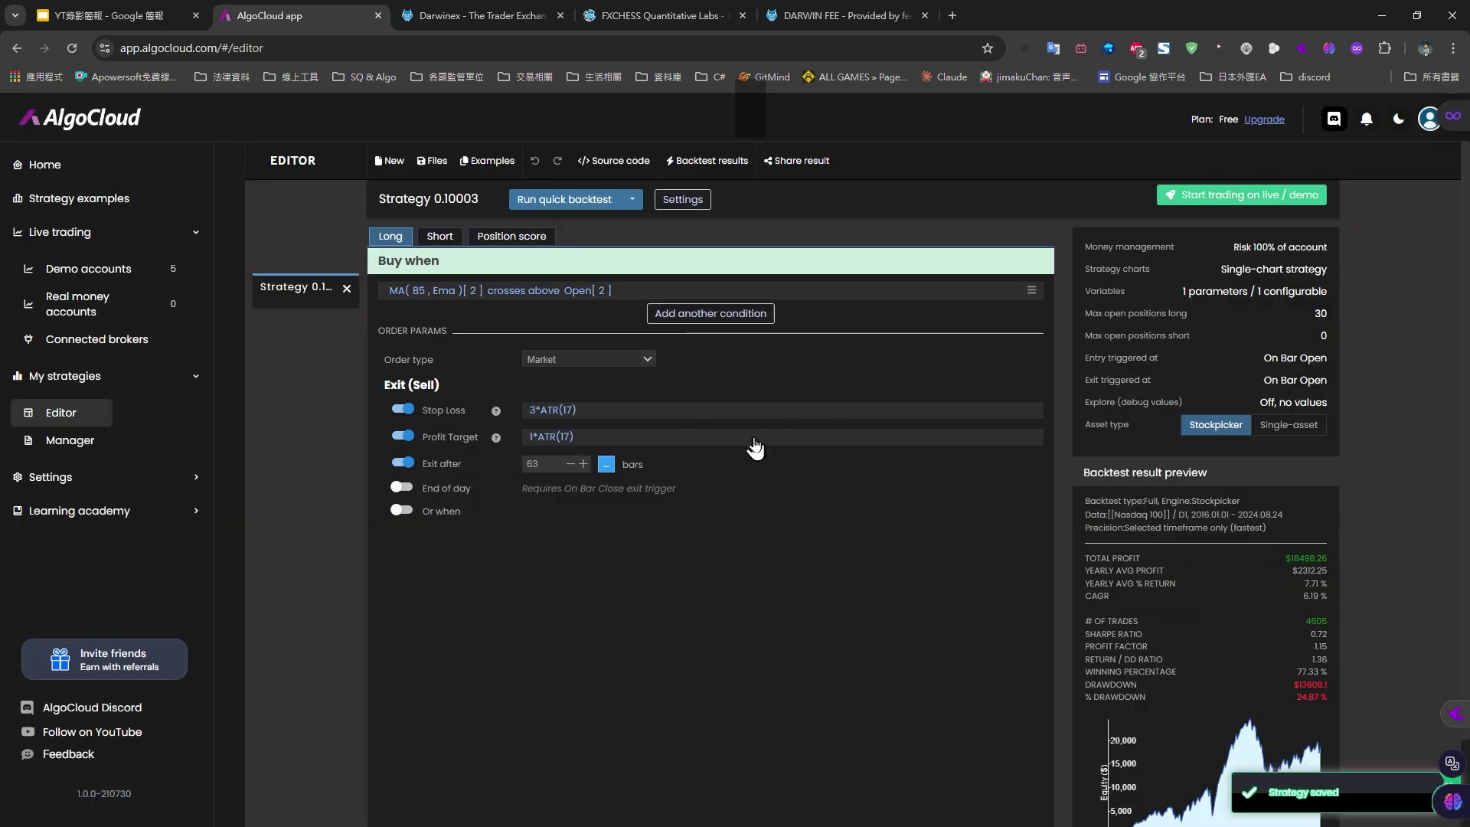
# Review the demo account's overview and deployed strategies, and check the actions available for the first two strategies
pyautogui.click(88, 267)
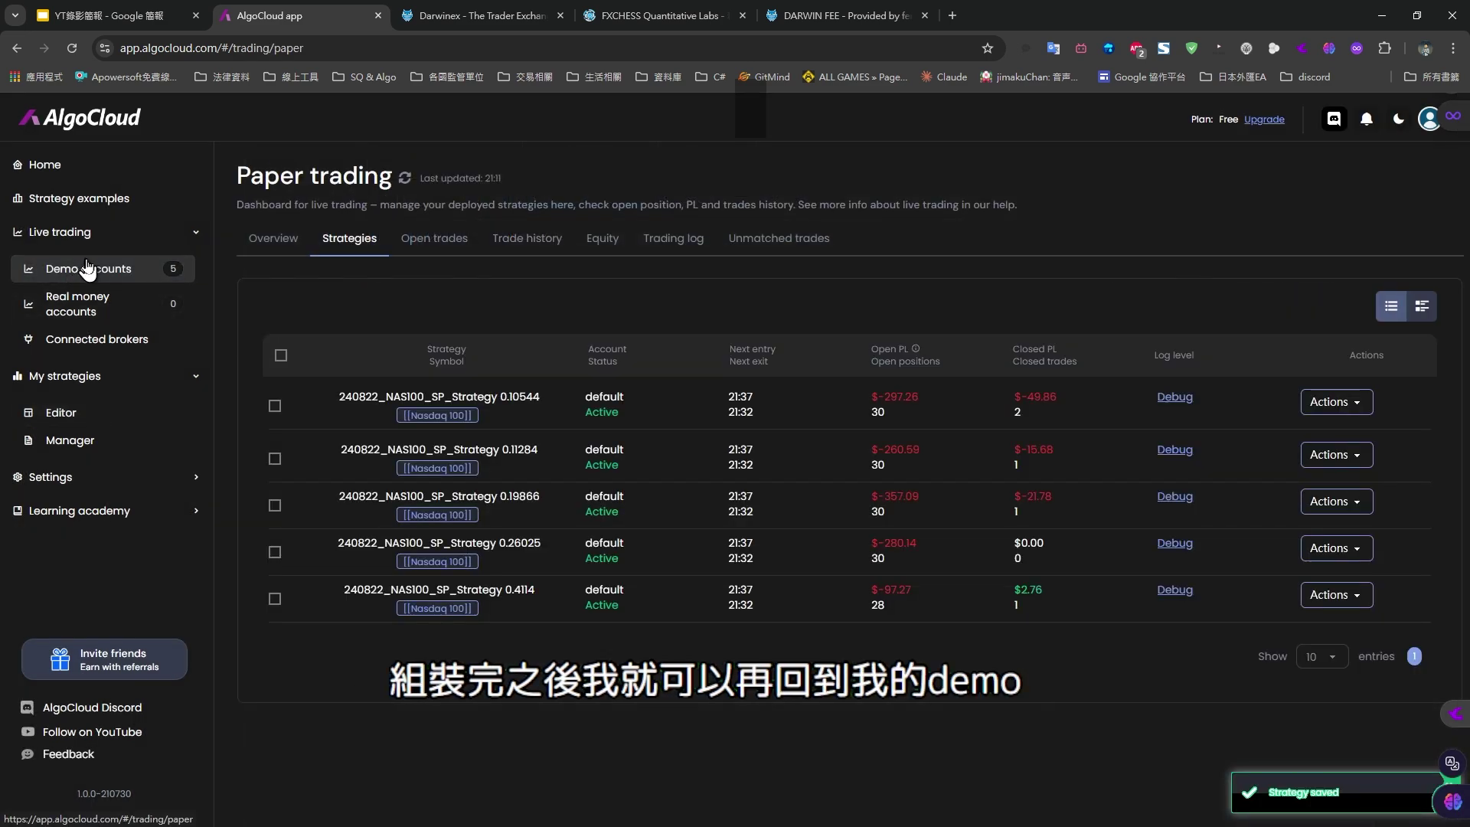
pyautogui.click(265, 244)
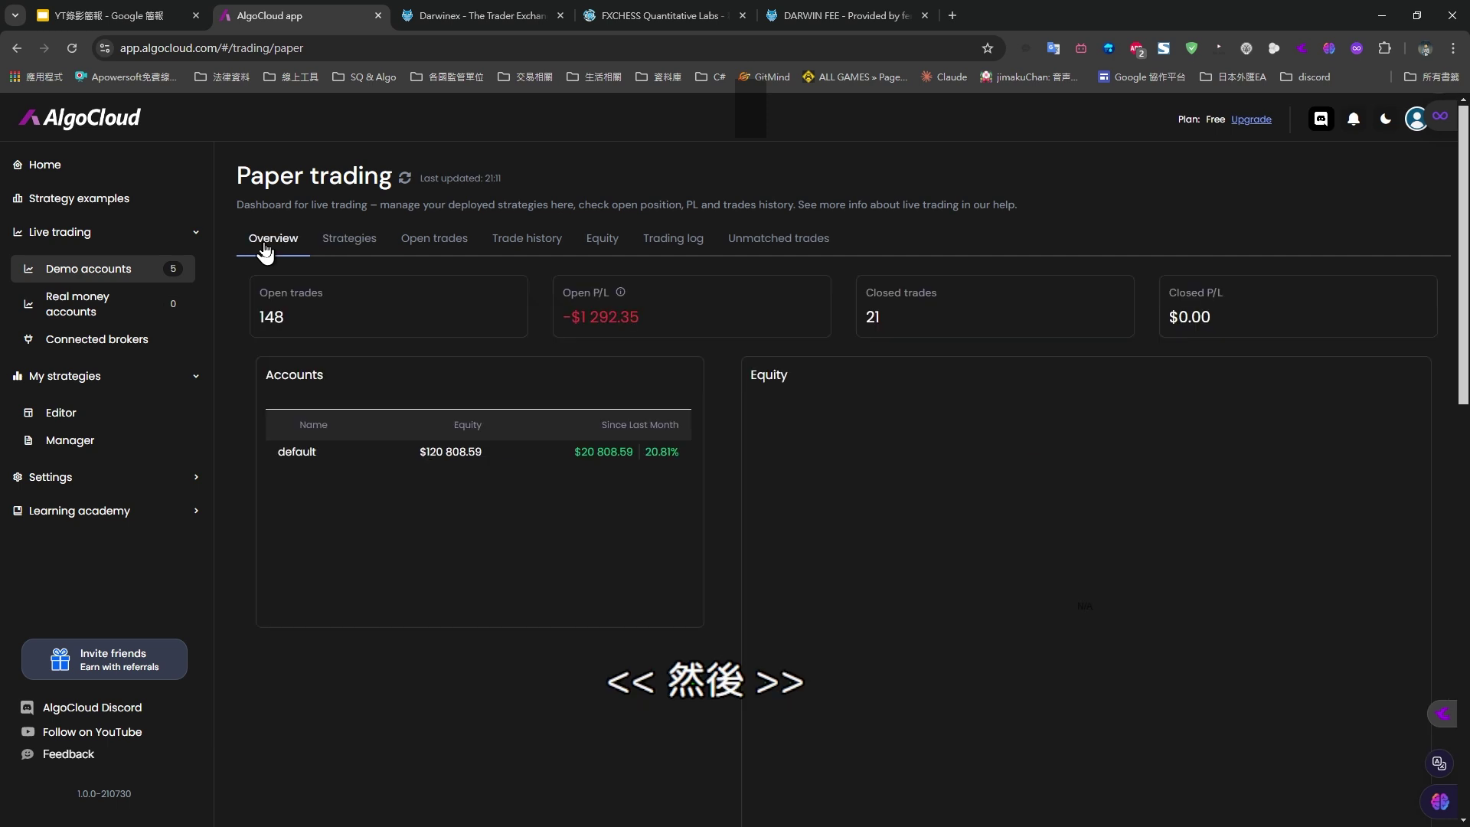
pyautogui.click(350, 242)
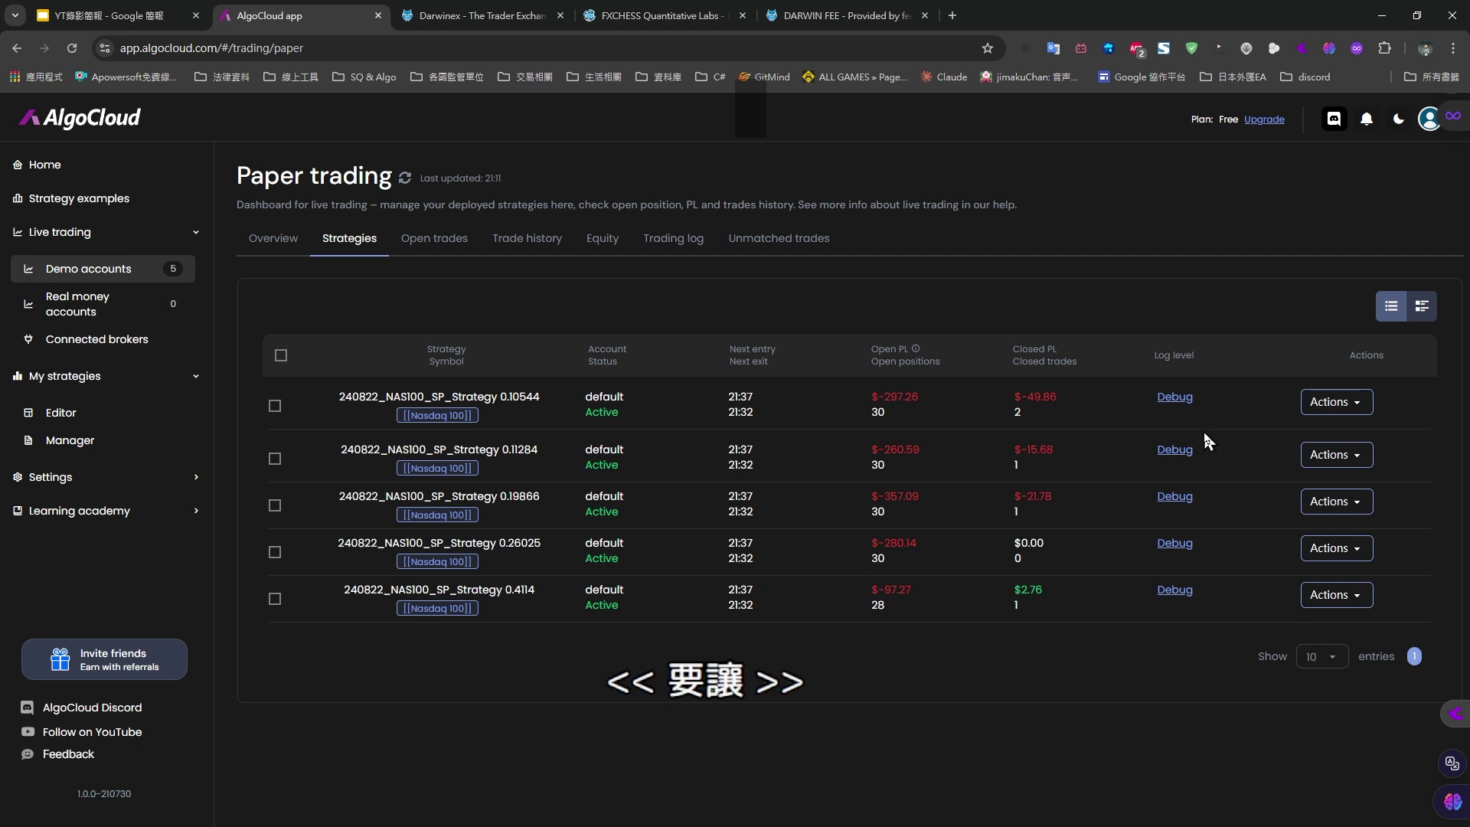
pyautogui.click(1347, 405)
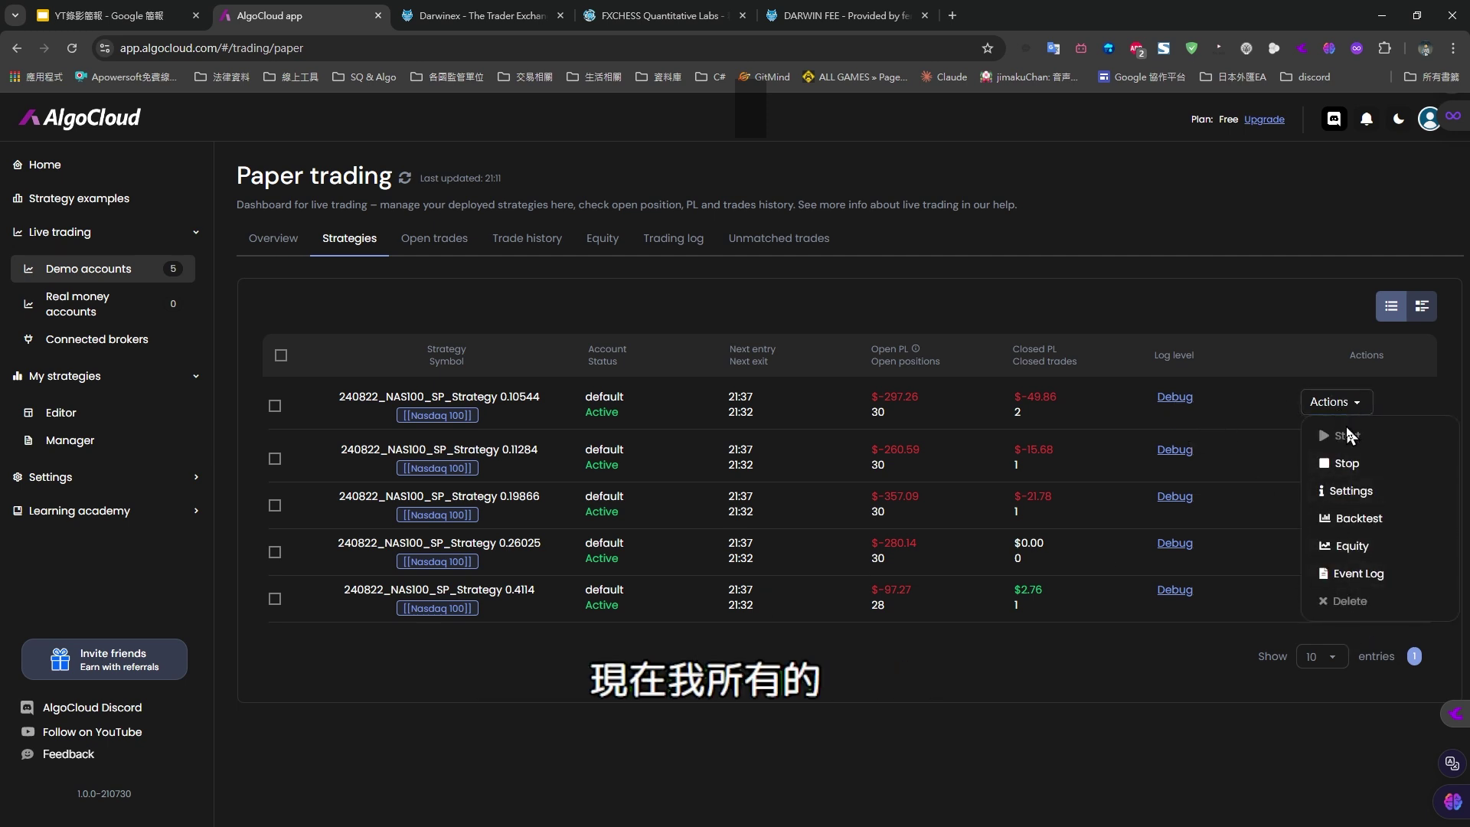
pyautogui.click(1336, 401)
pyautogui.click(1348, 455)
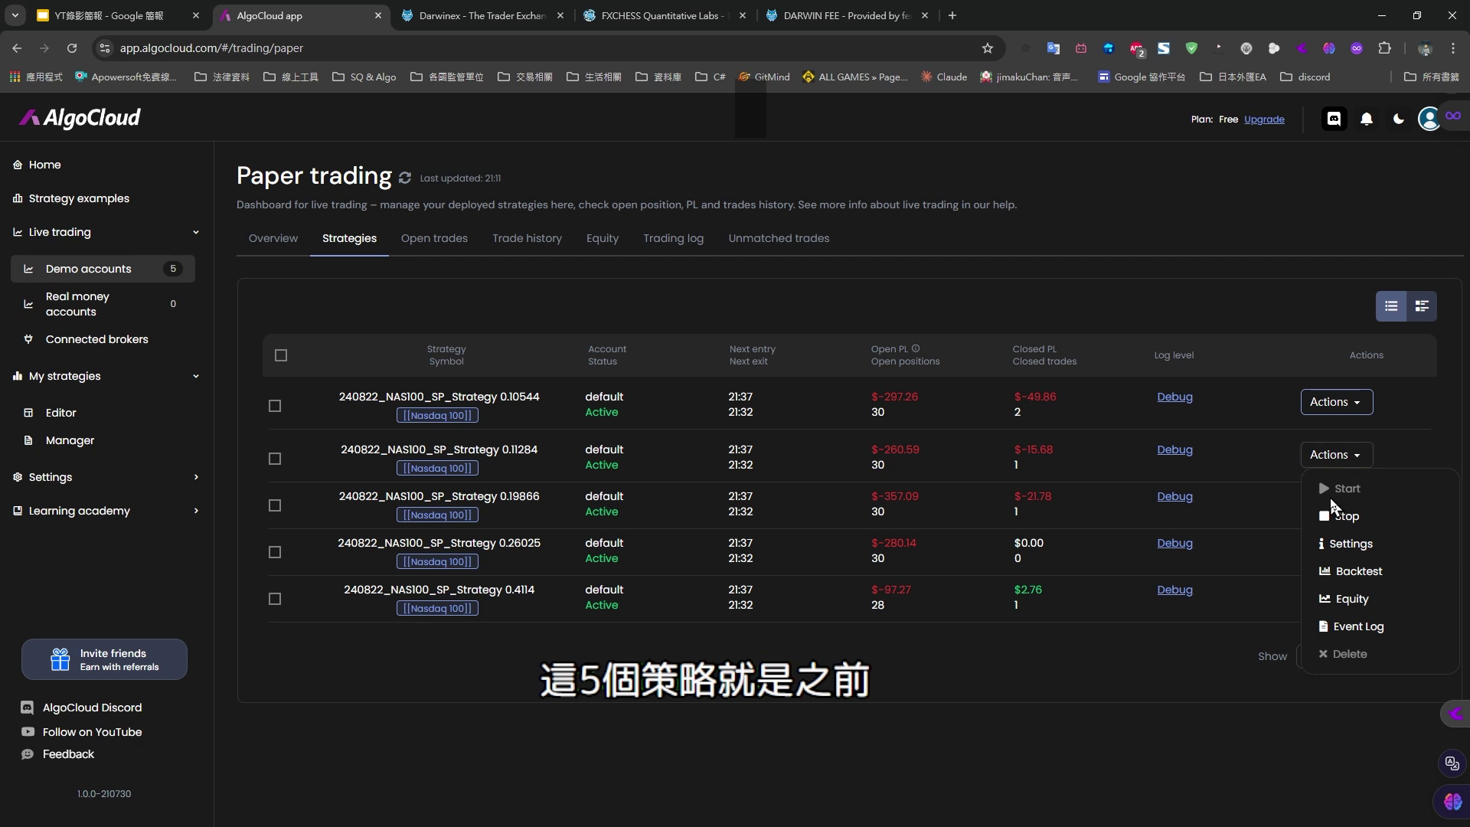
pyautogui.click(1251, 455)
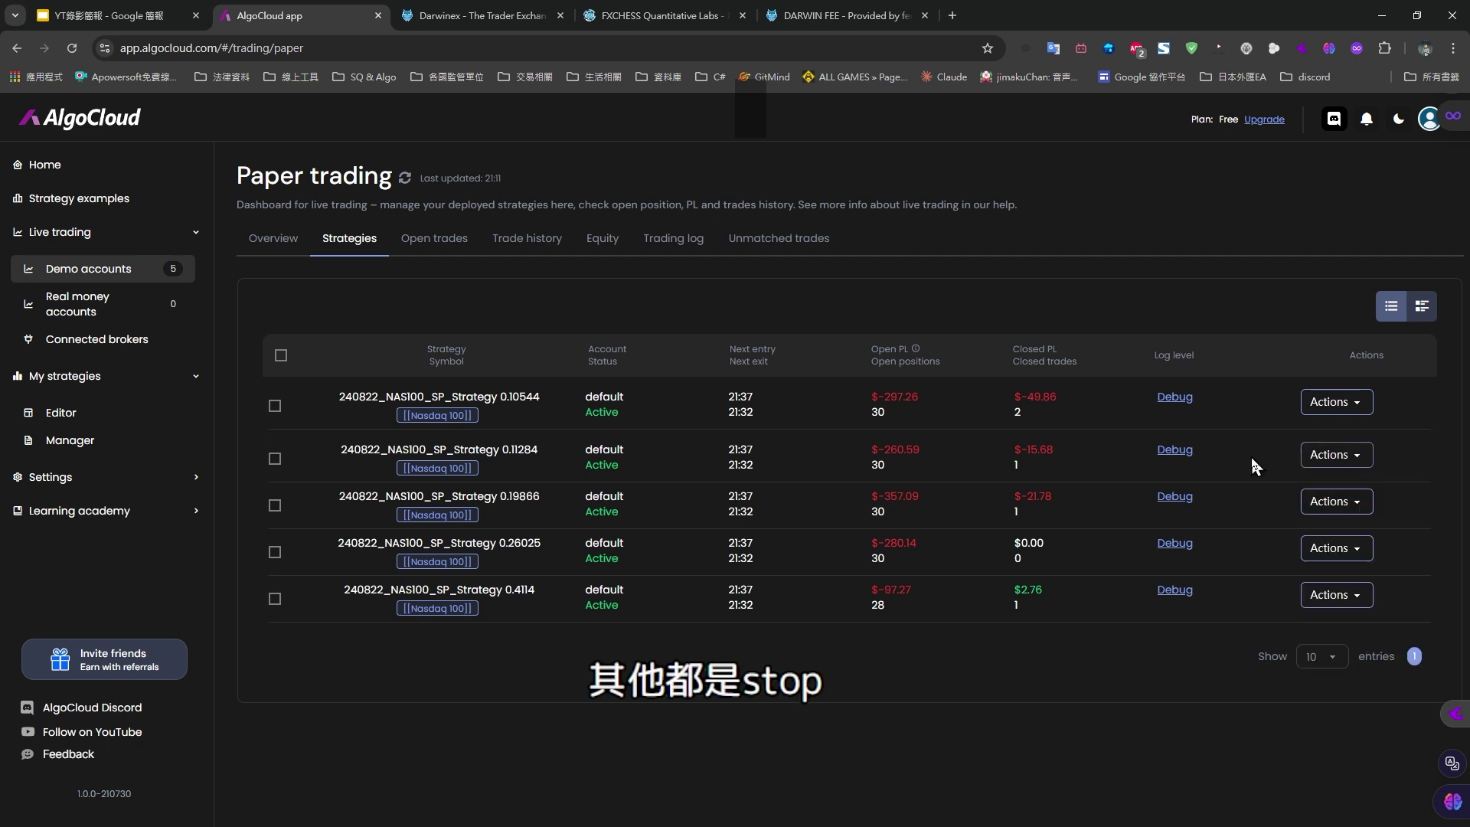